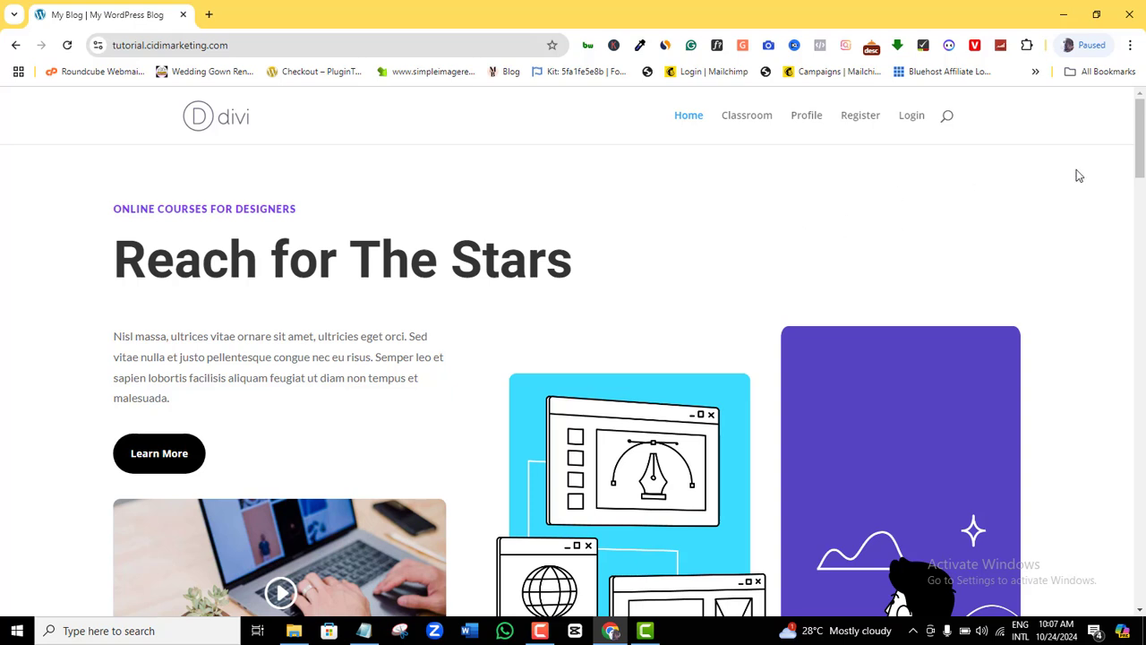
# - Go to the site's Classroom page and log in with the username Example and the already filled-in password
pyautogui.moveTo(1138, 147)
pyautogui.mouseDown()
pyautogui.moveTo(1142, 537)
pyautogui.moveTo(1143, 130)
pyautogui.mouseUp()
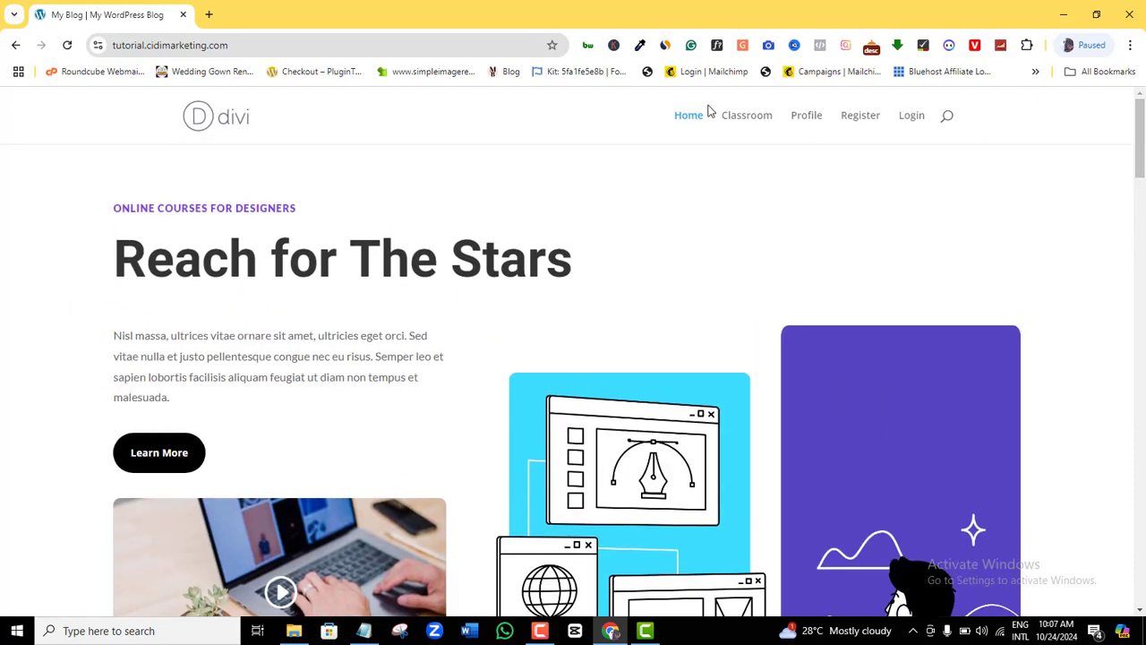
pyautogui.click(751, 123)
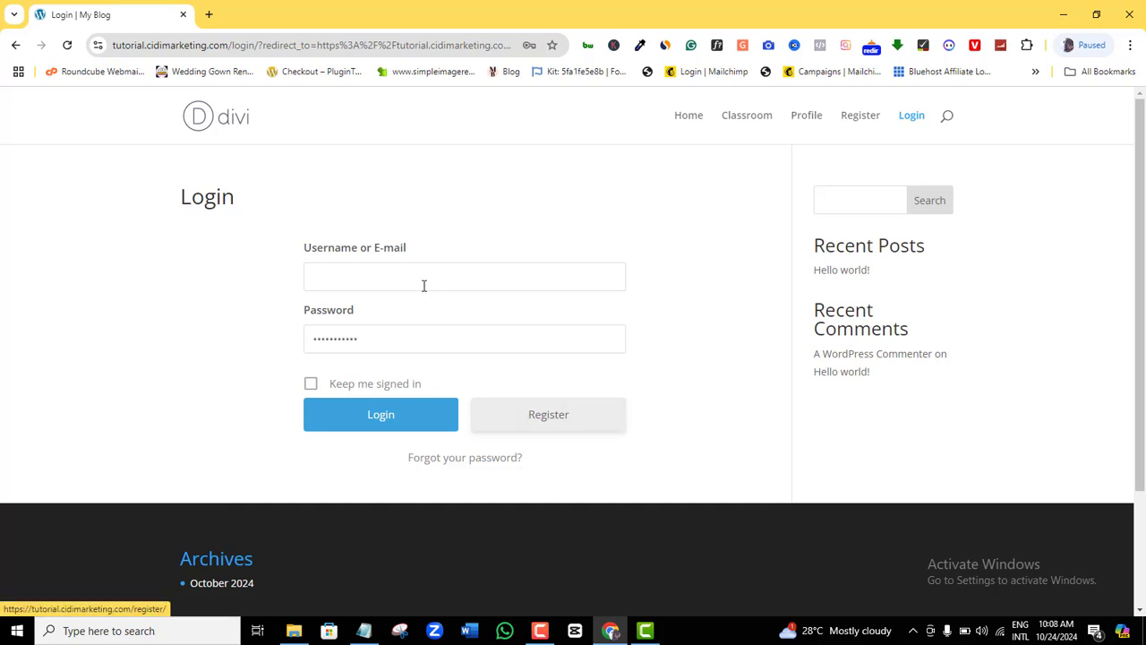
pyautogui.click(406, 282)
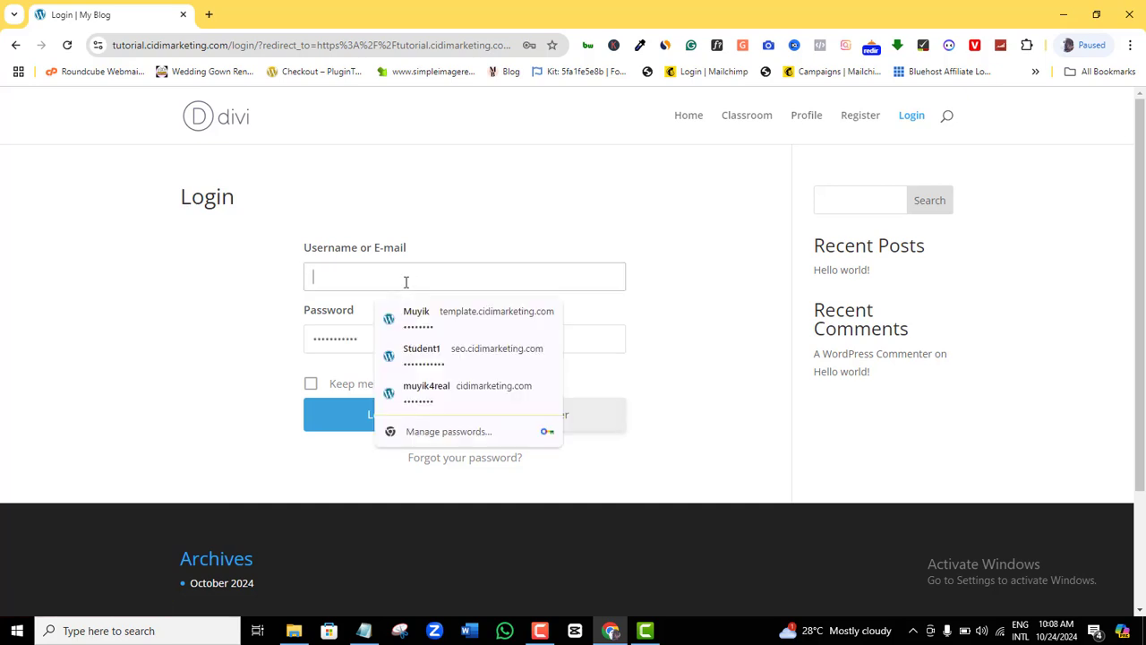
pyautogui.write('Example')
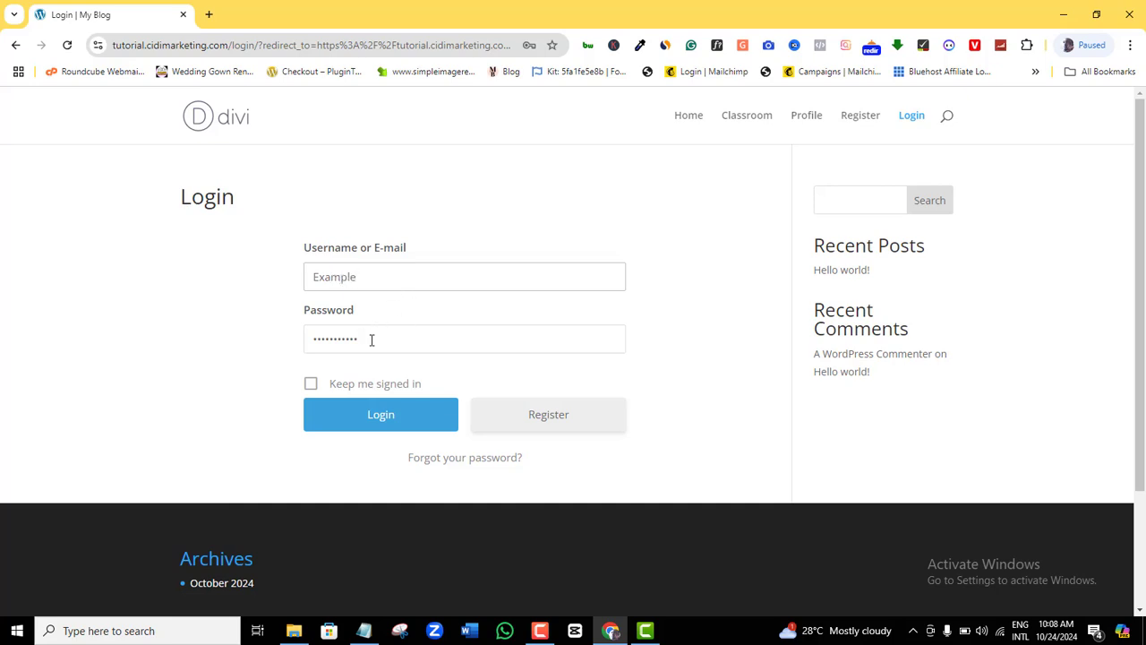
pyautogui.click(387, 421)
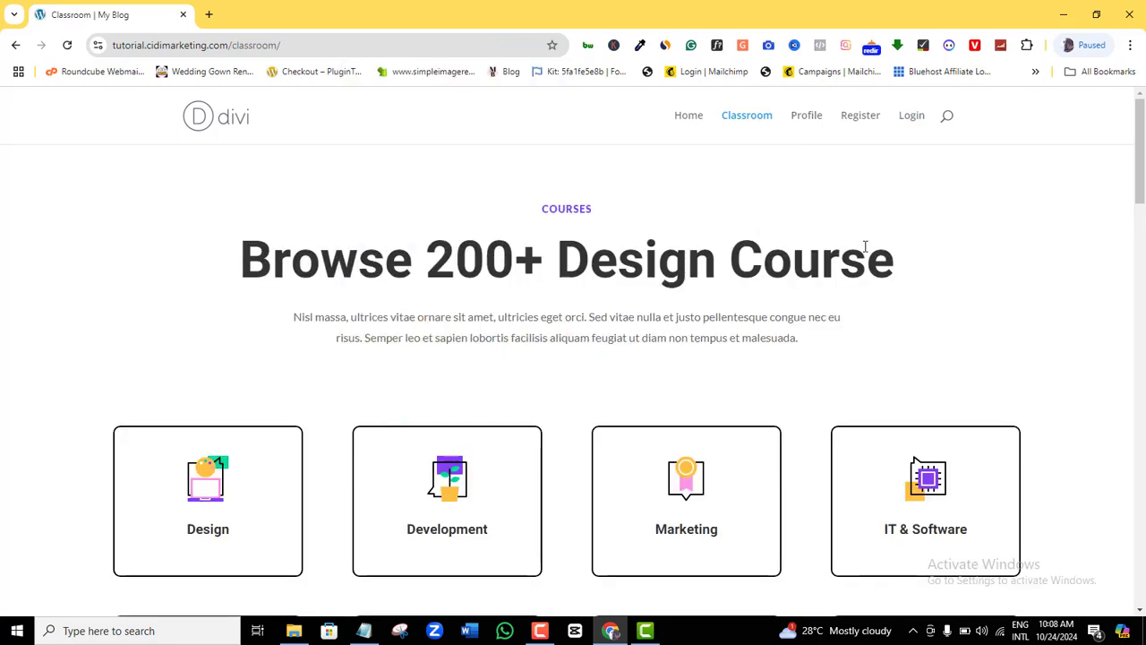
# - Look over the Classroom page, and check what the site's Register and Login pages contain
pyautogui.scroll(-1, 1144, 185)
pyautogui.moveTo(1144, 188)
pyautogui.mouseDown()
pyautogui.moveTo(1144, 420)
pyautogui.moveTo(1143, 170)
pyautogui.mouseUp()
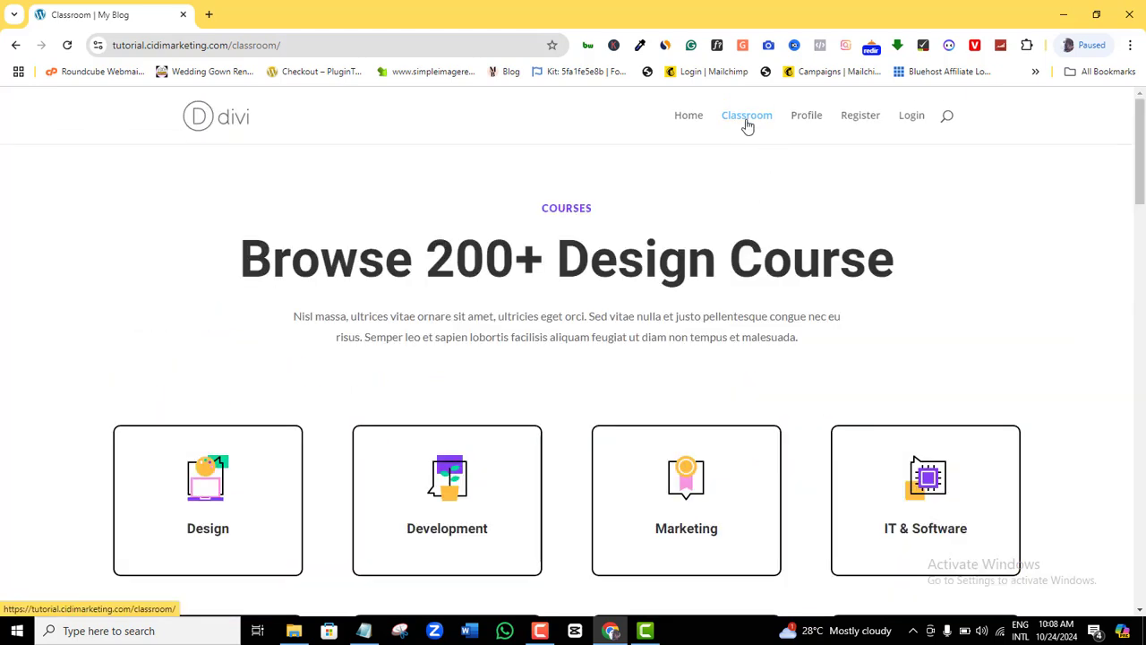
pyautogui.click(863, 120)
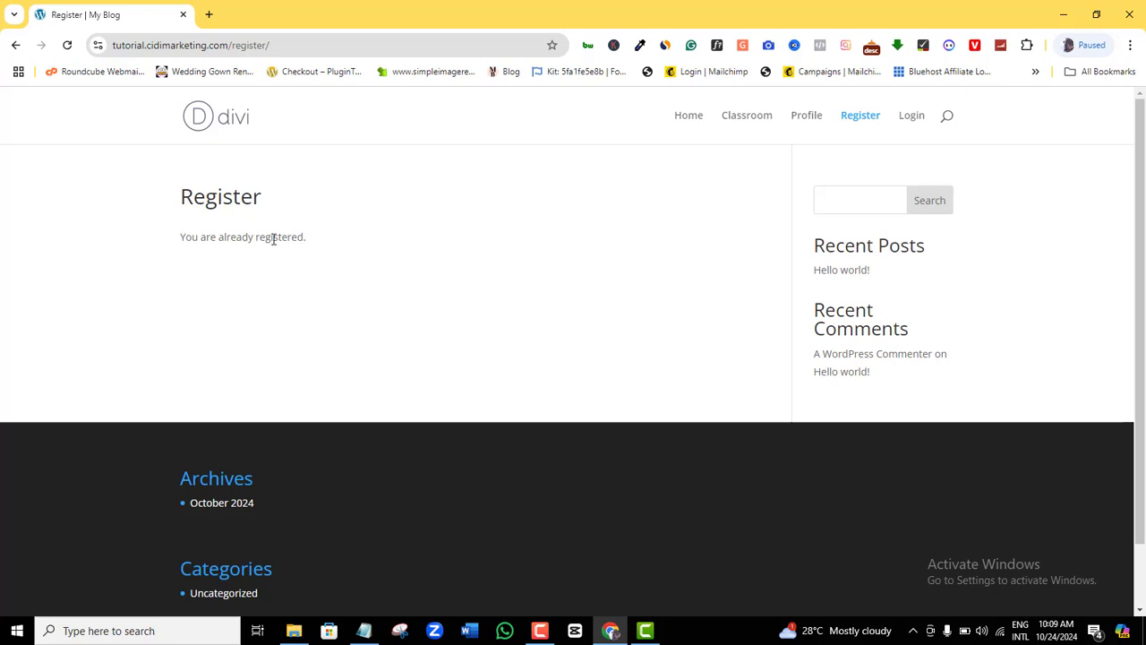
pyautogui.click(912, 116)
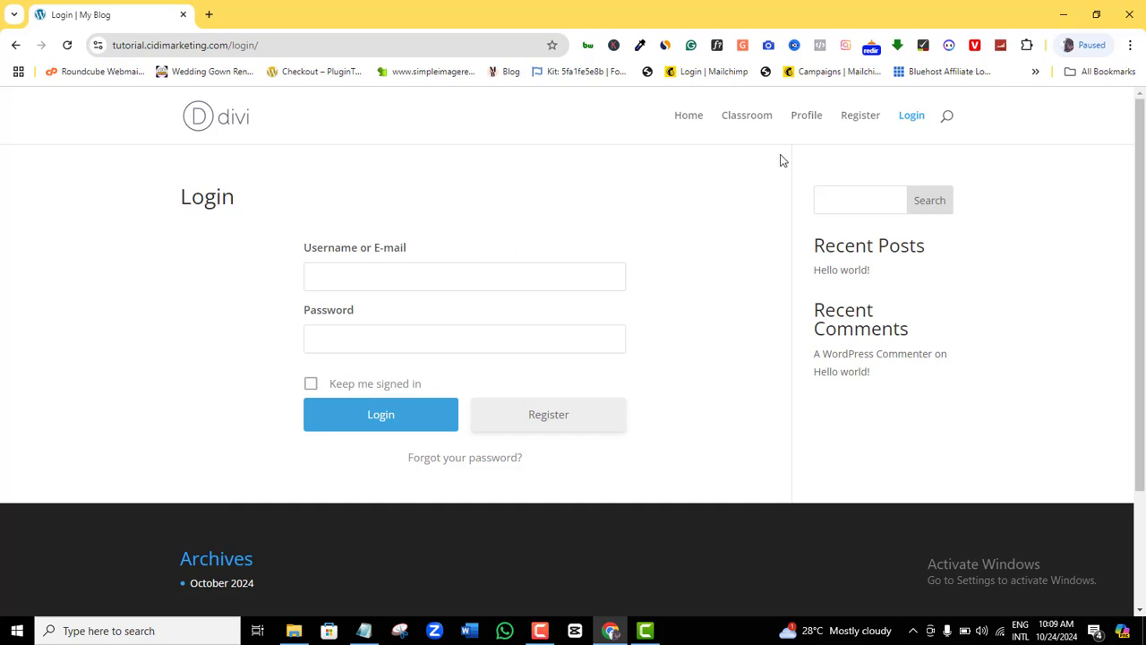
# - Copy the Register page's web address and look over the fields of its registration form
pyautogui.click(858, 127)
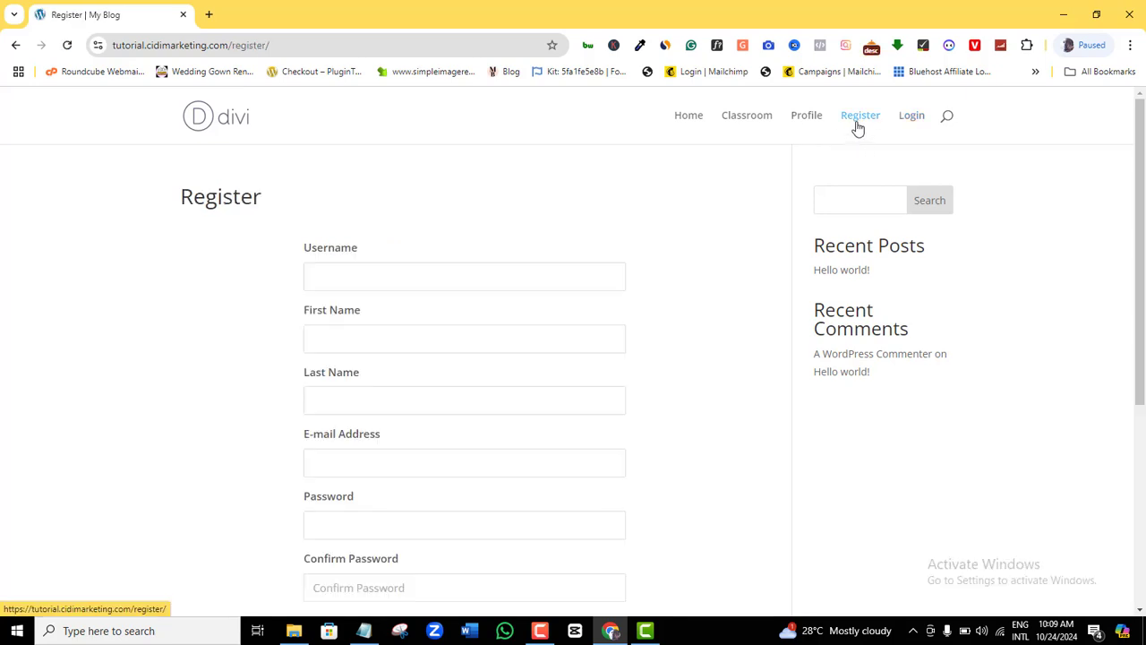
pyautogui.click(287, 45)
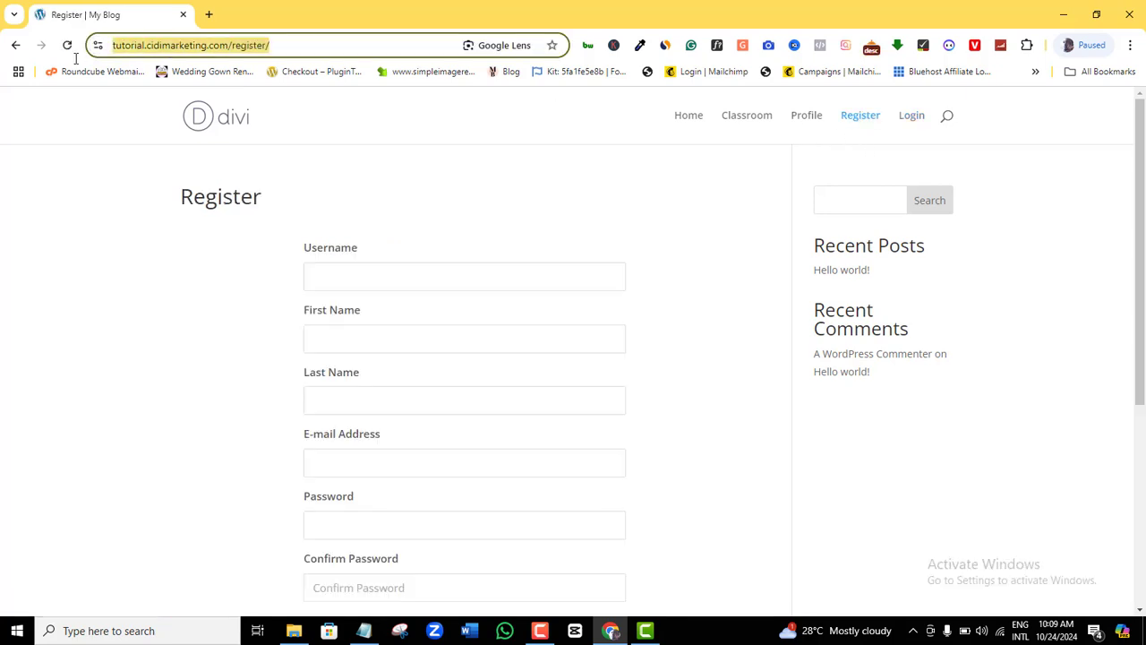
pyautogui.rightClick(145, 44)
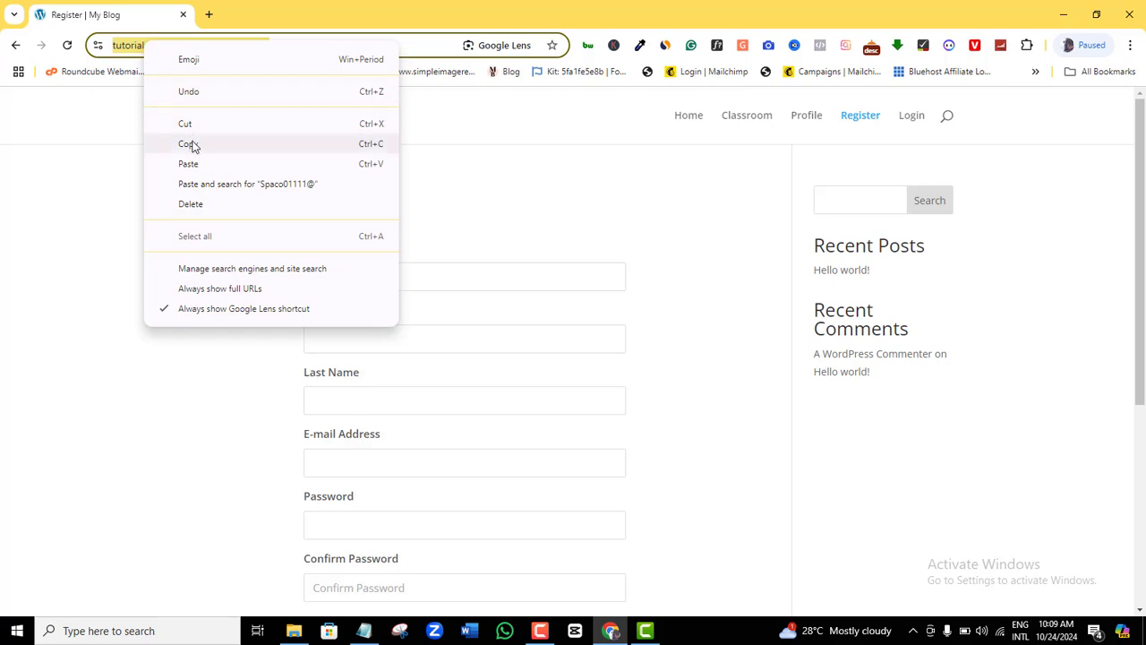
pyautogui.click(191, 146)
pyautogui.moveTo(1141, 240); pyautogui.dragTo(1121, 177)
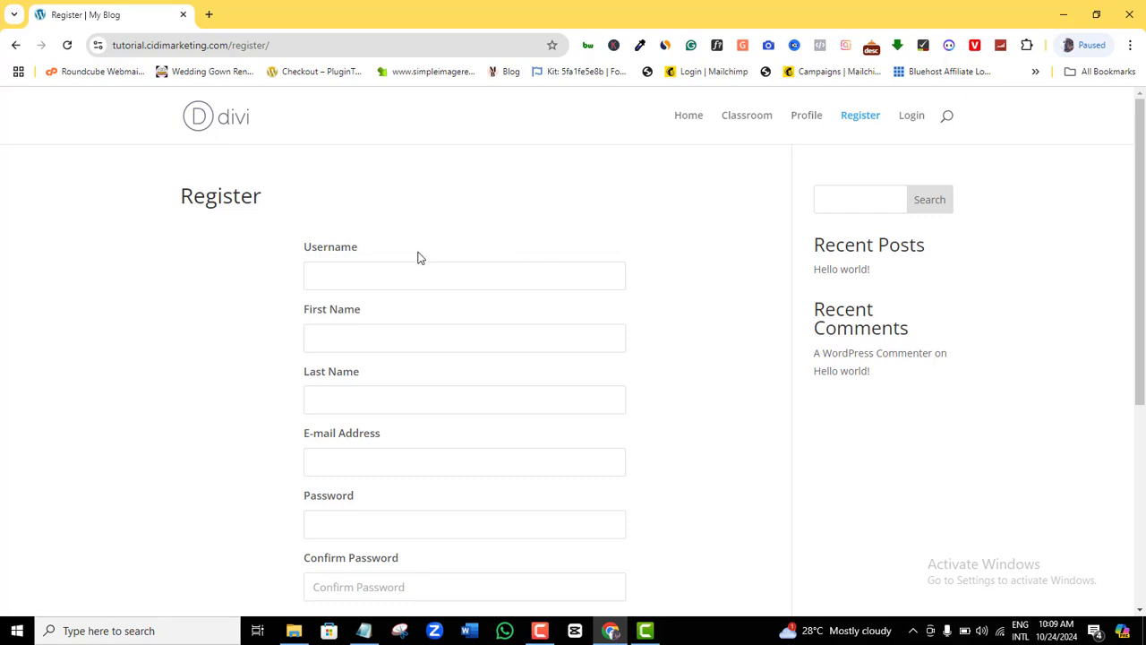
pyautogui.moveTo(1136, 161); pyautogui.dragTo(1119, 120)
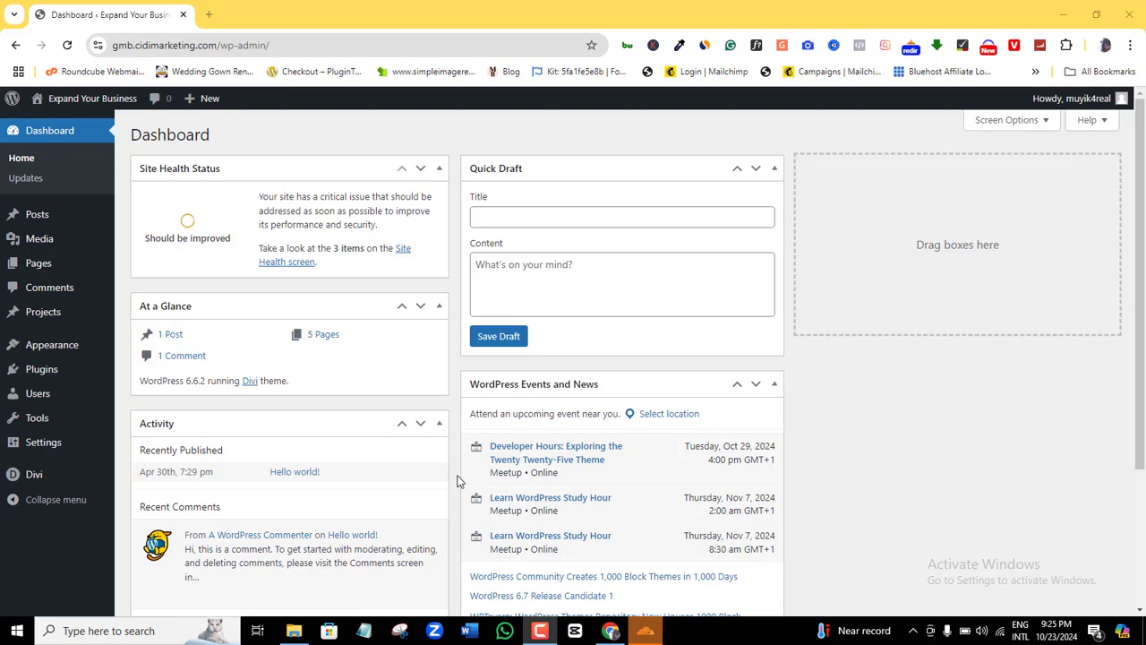
# - Search the WordPress plugin directory for "ultimate member"
pyautogui.moveTo(44, 372)
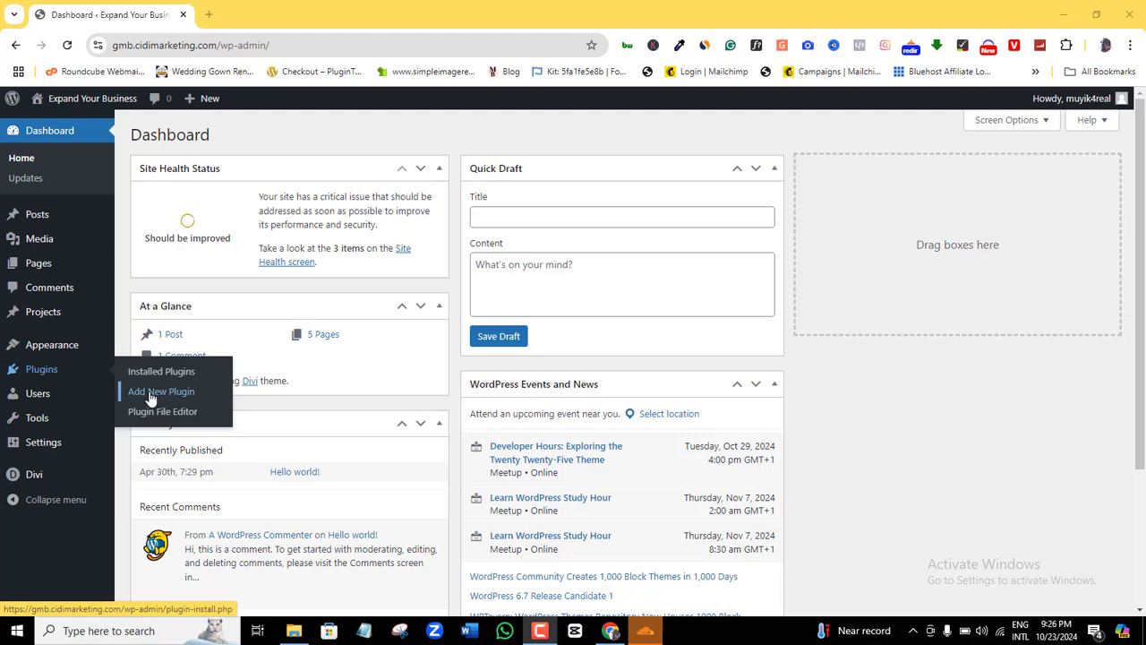
pyautogui.click(156, 398)
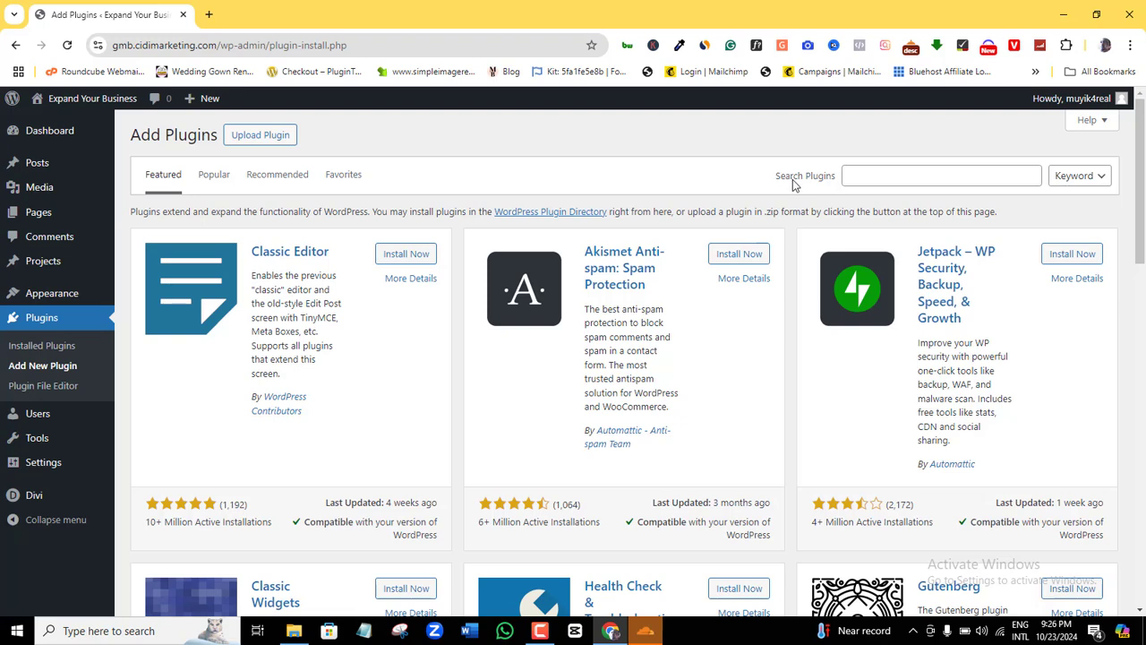
pyautogui.click(896, 178)
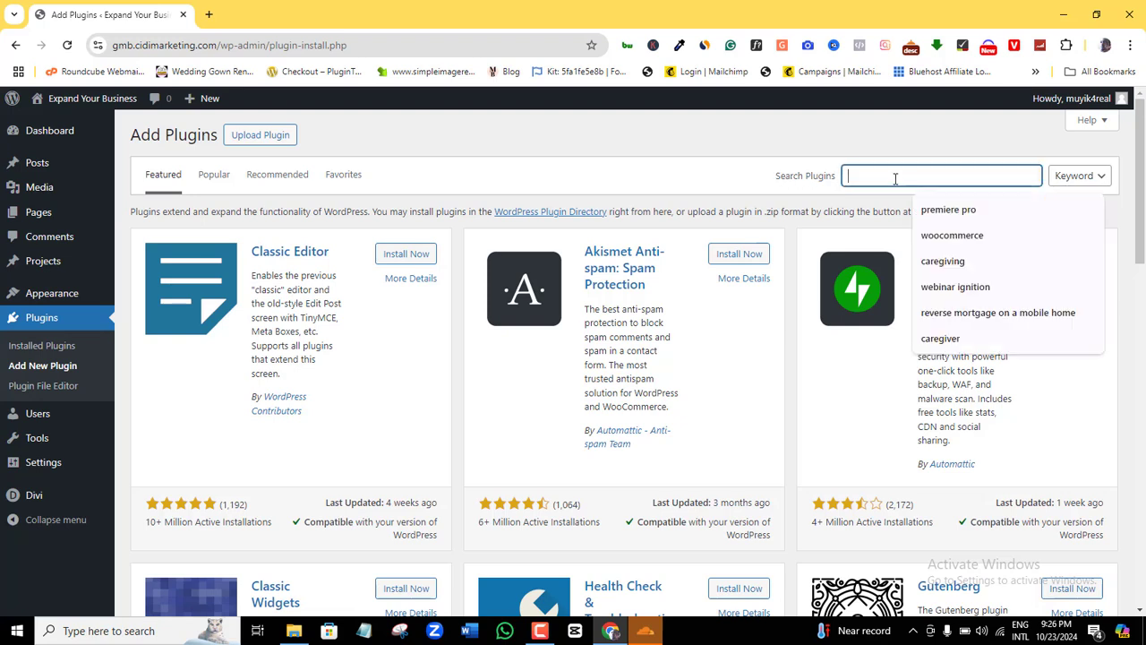
pyautogui.write('ultimate')
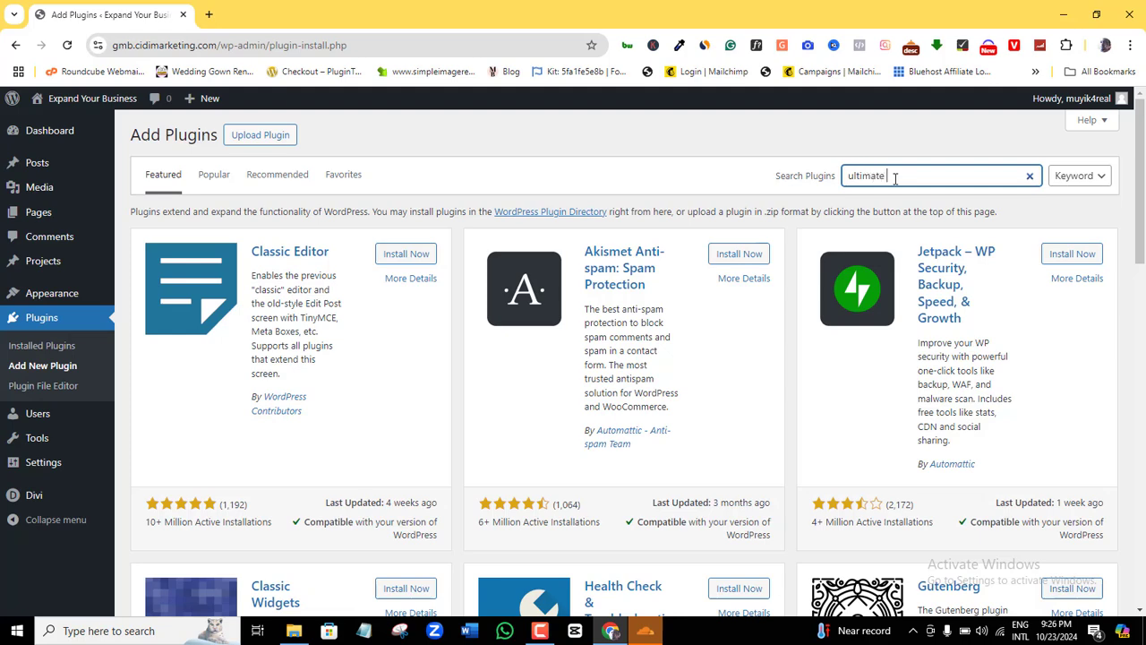
pyautogui.write(' member')
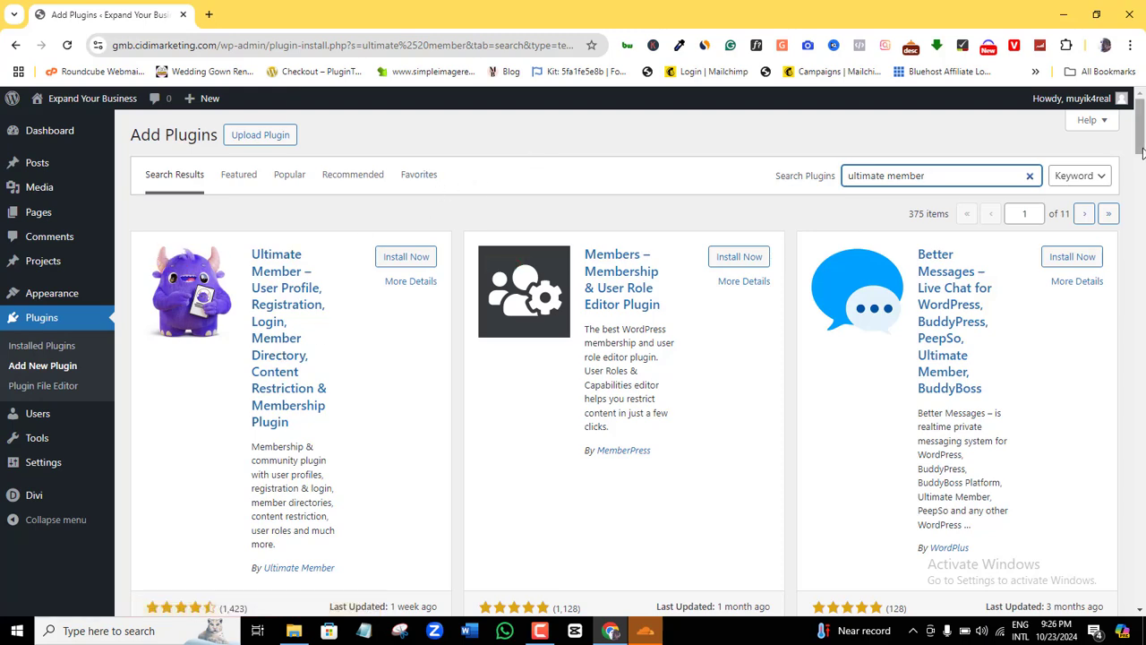
# - Install and activate the Ultimate Member plugin on the WordPress site
pyautogui.moveTo(1142, 145); pyautogui.dragTo(1142, 156)
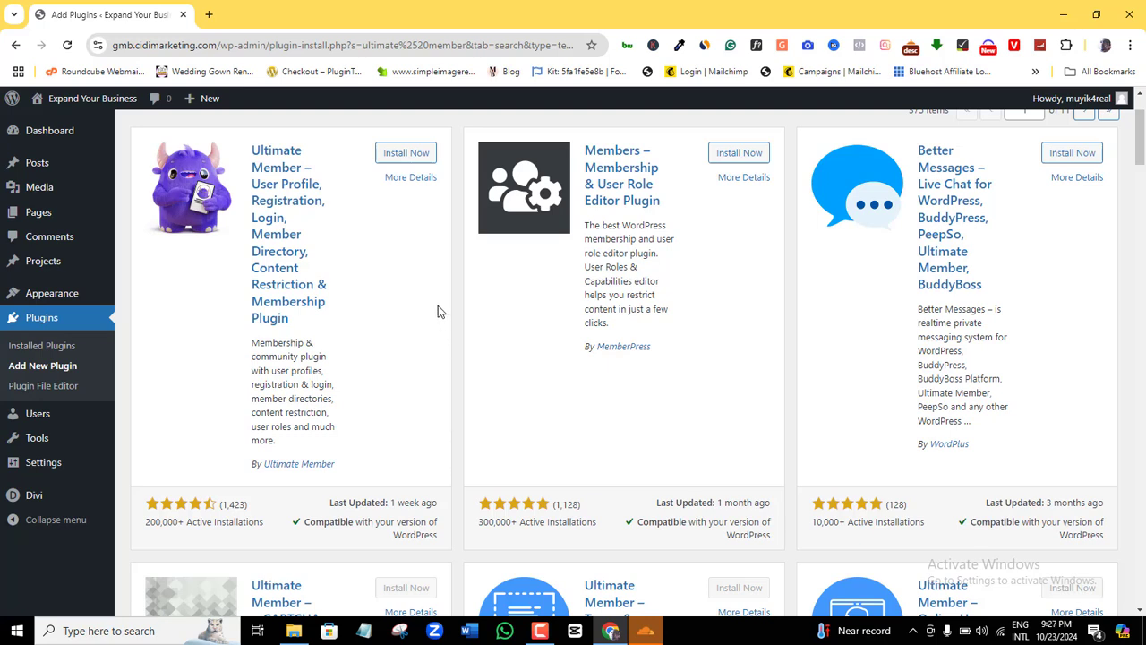
pyautogui.click(405, 161)
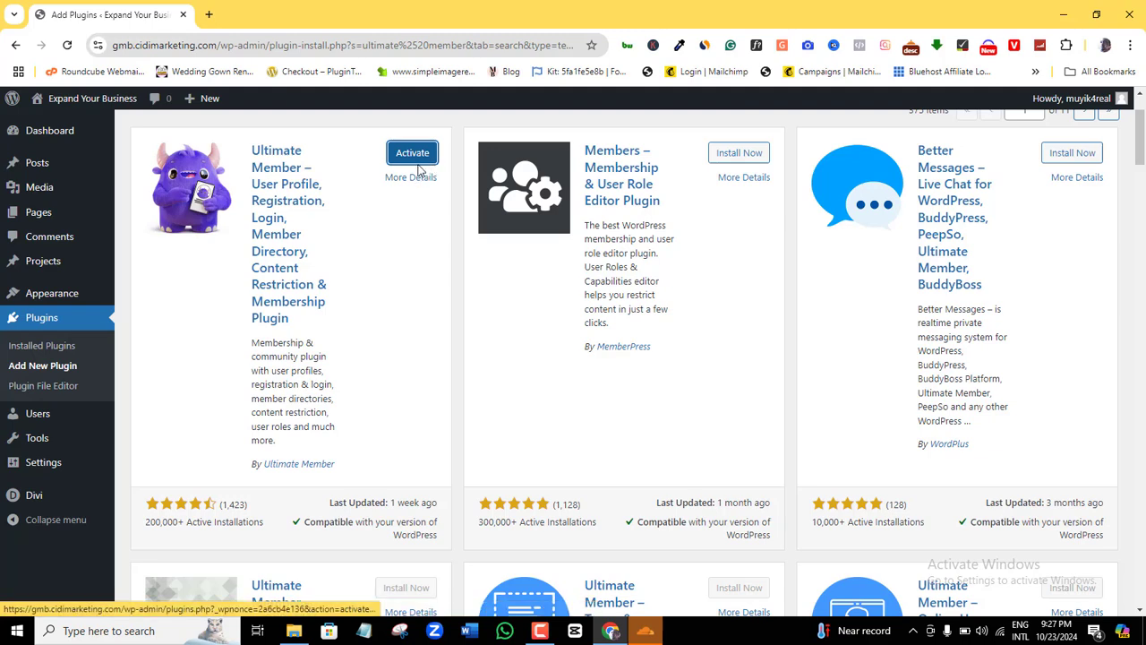
pyautogui.click(411, 161)
pyautogui.click(410, 162)
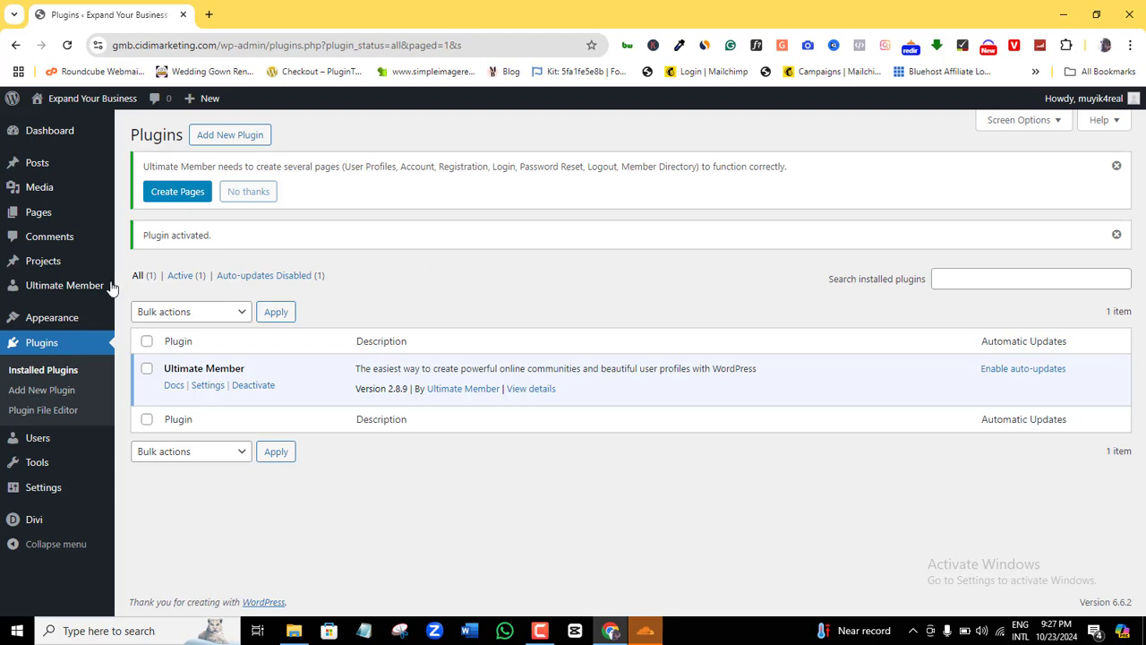
# - Open Ultimate Member's Default Registration form for editing
pyautogui.moveTo(63, 291)
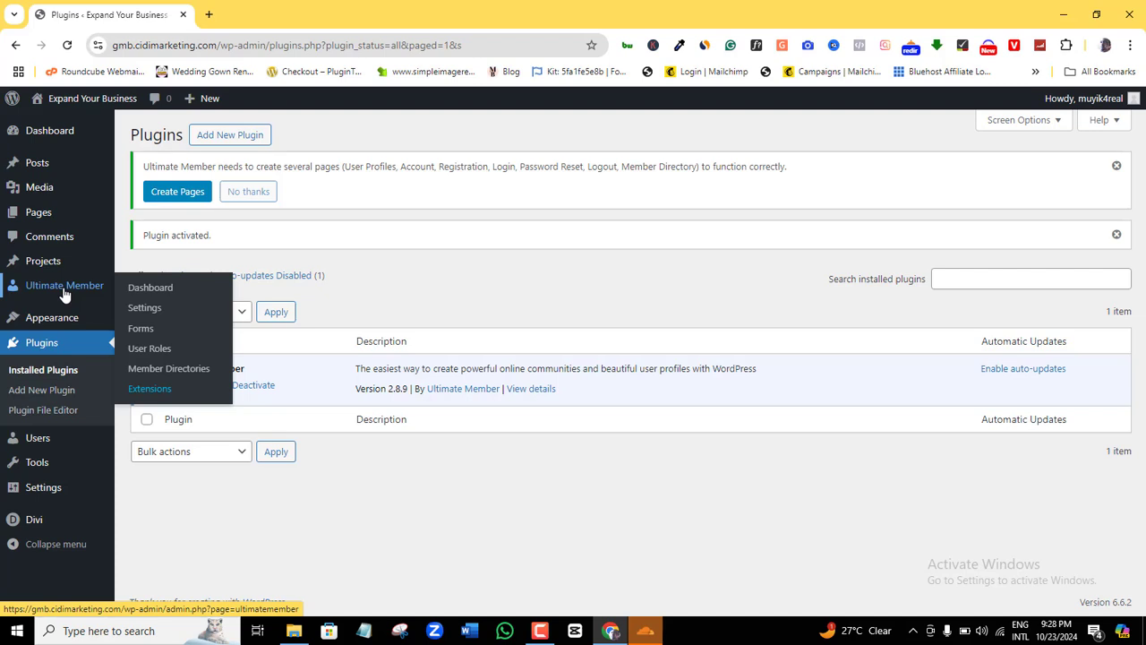
pyautogui.click(148, 336)
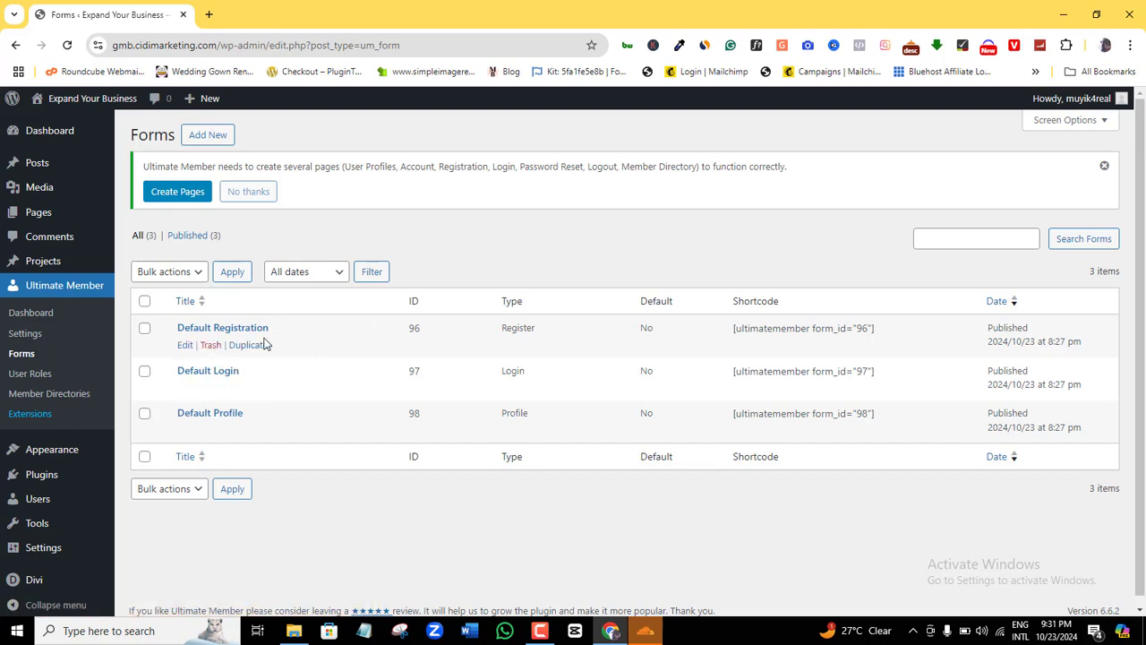
pyautogui.click(183, 348)
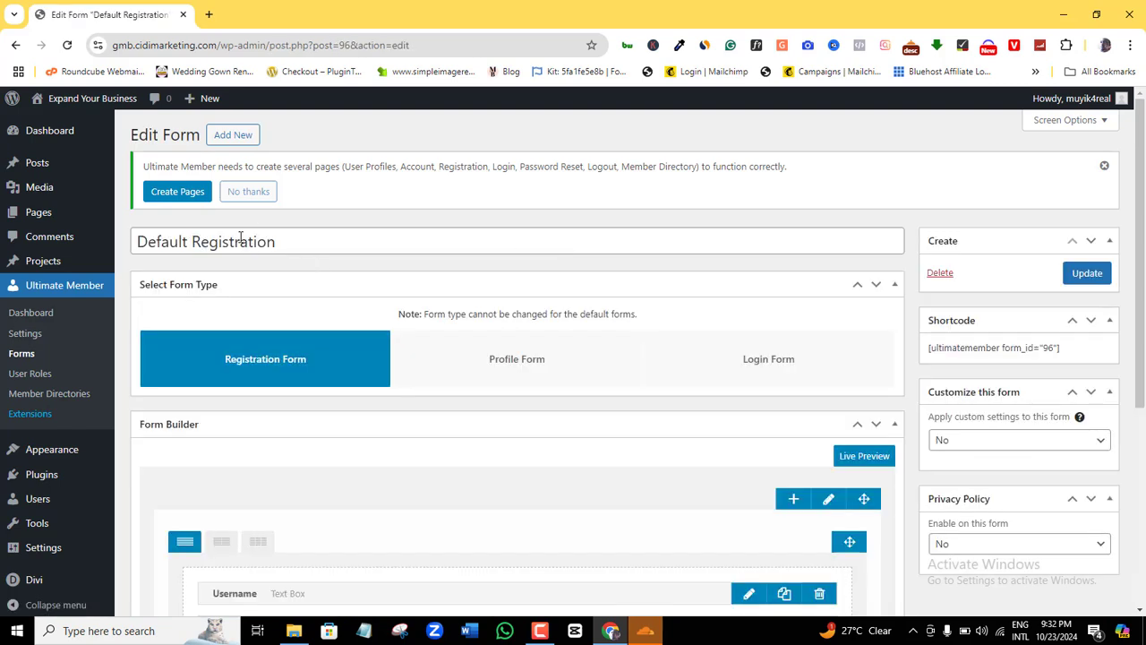
# - Shorten the title of the form to Registration
pyautogui.click(191, 242)
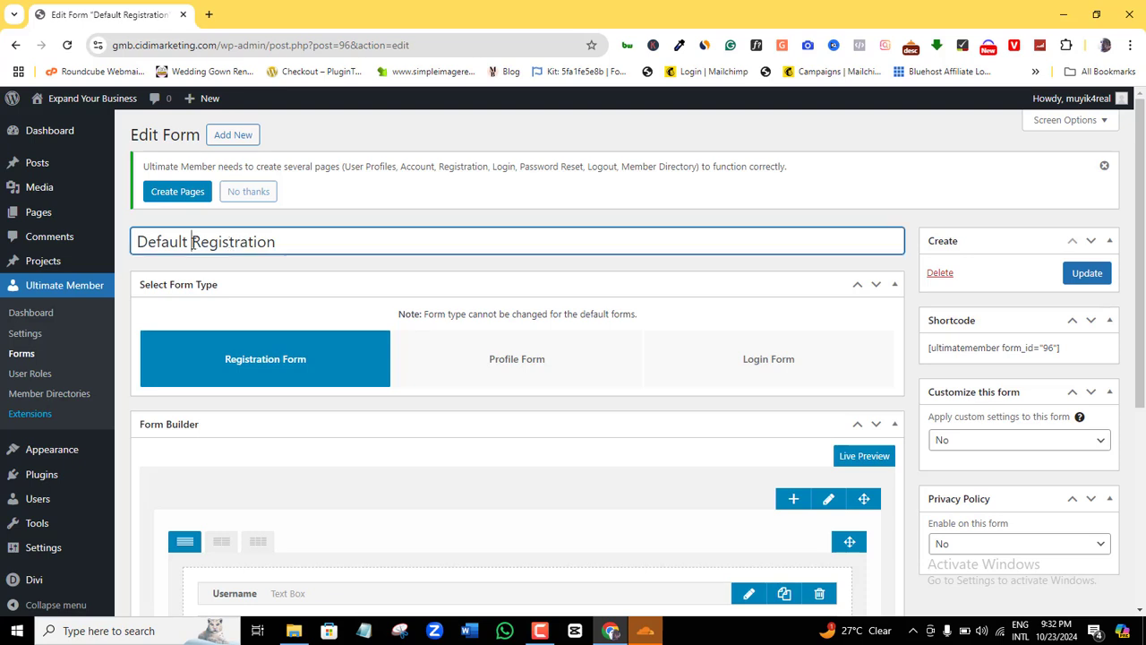
pyautogui.press('BackSpace')
pyautogui.press('BackSpace')
pyautogui.press('BackSpace')
pyautogui.press('BackSpace')
pyautogui.press('BackSpace')
pyautogui.press('BackSpace')
pyautogui.press('BackSpace')
pyautogui.press('BackSpace')
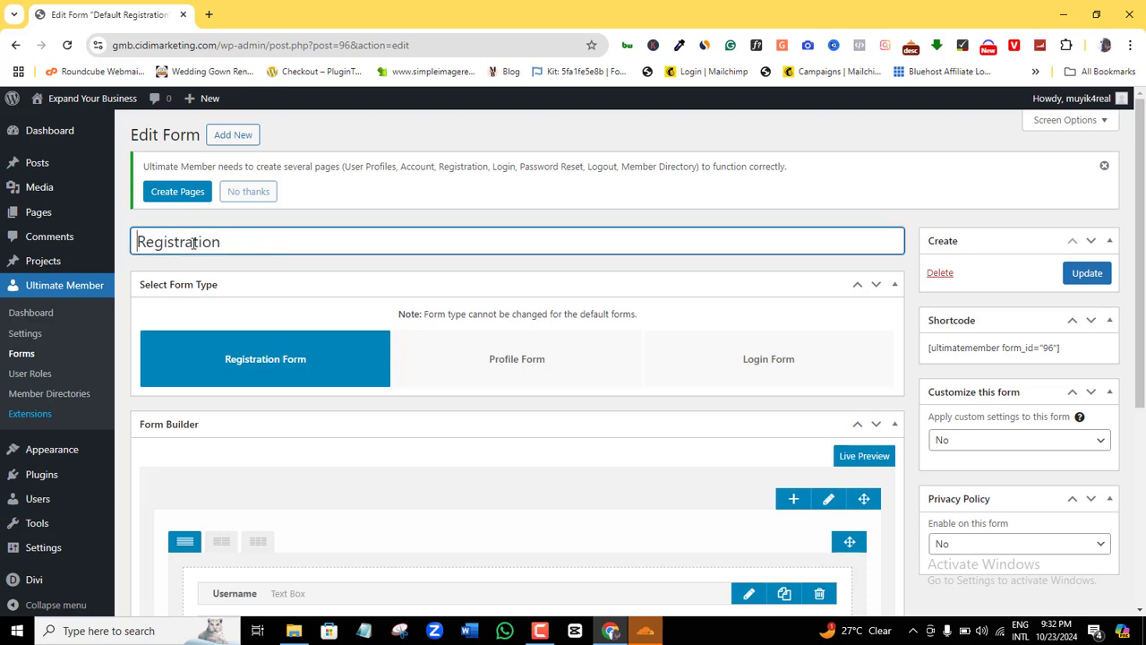
pyautogui.click(248, 242)
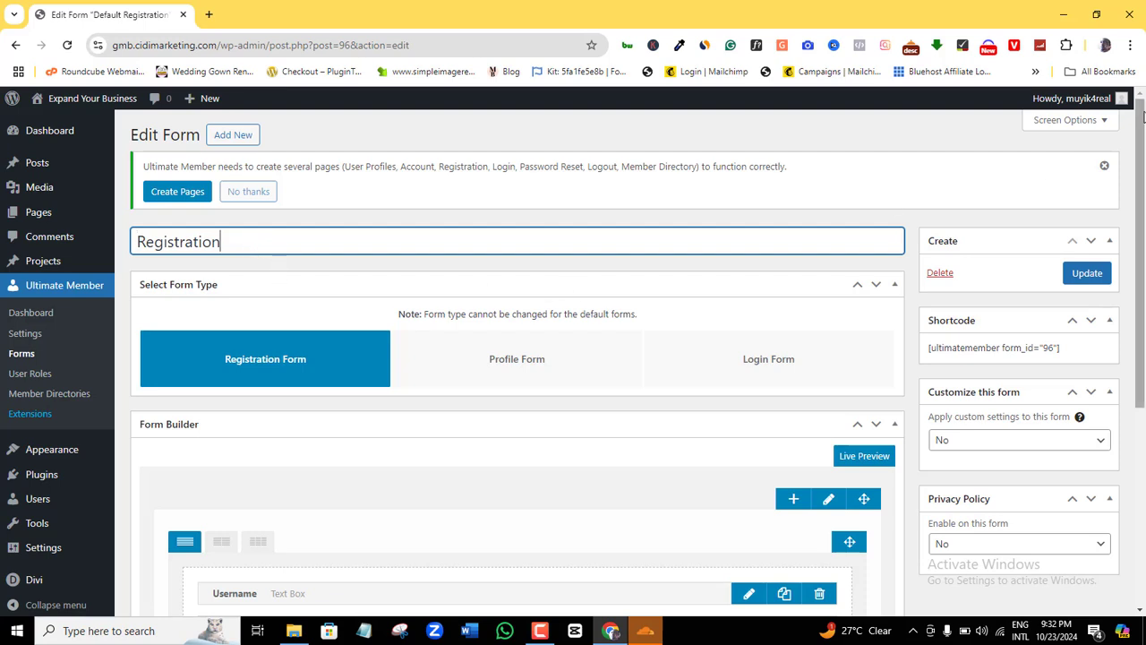
# - Add the predefined Website URL field to the registration form, and delete that field again
pyautogui.moveTo(1143, 126); pyautogui.dragTo(1143, 293)
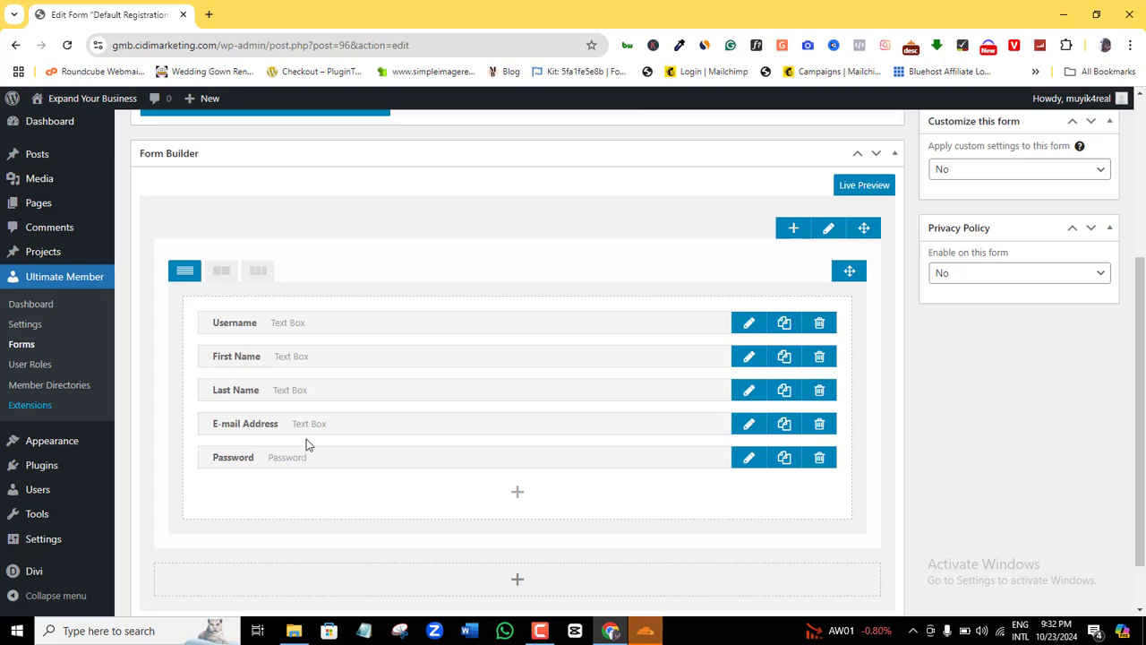
pyautogui.click(517, 494)
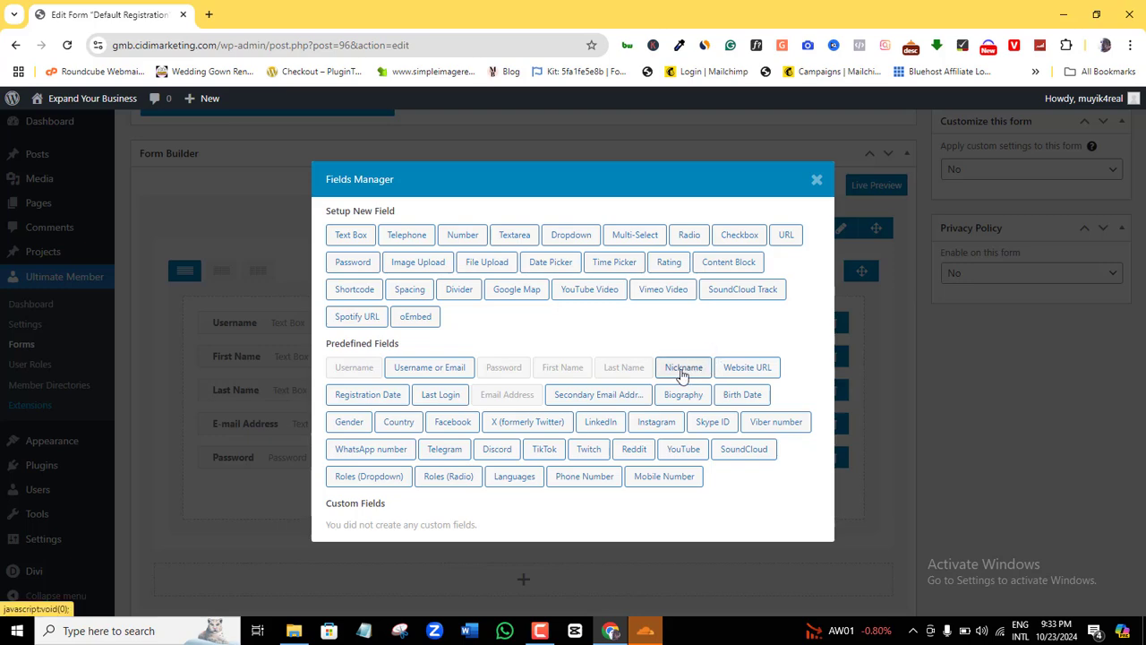
pyautogui.click(749, 371)
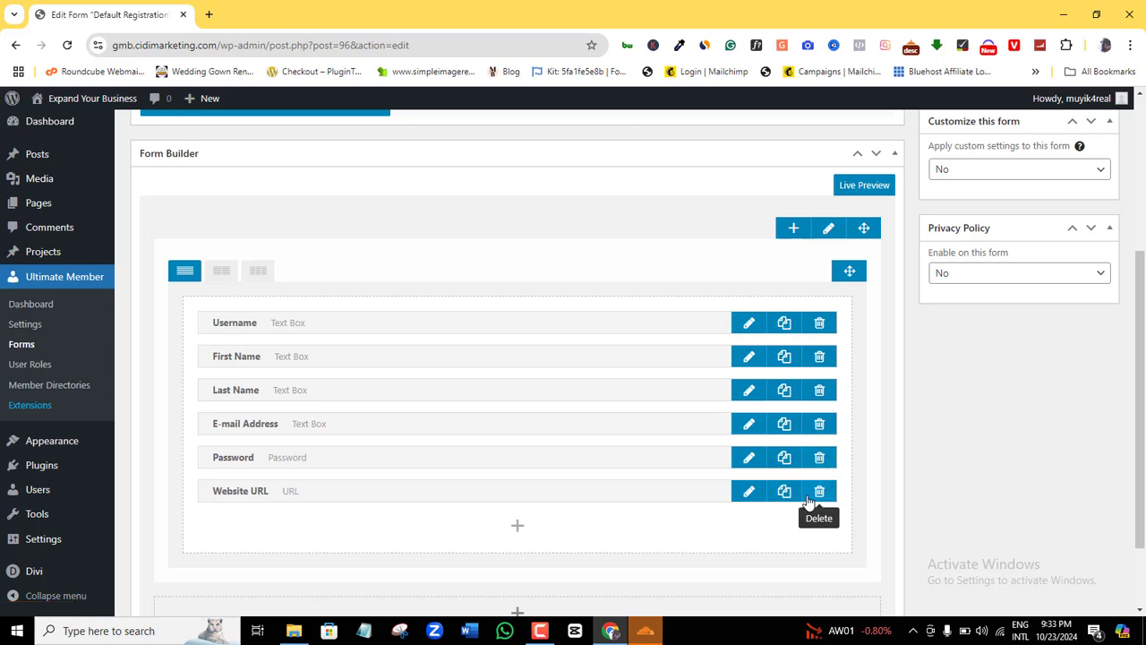
pyautogui.click(819, 490)
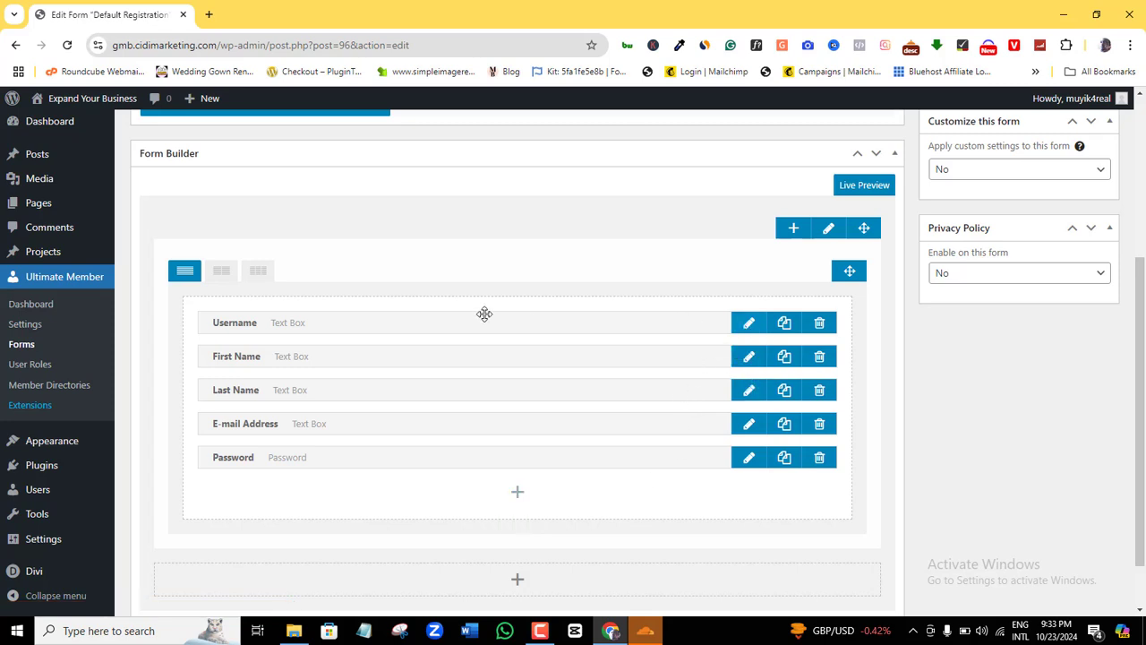
# - Examine the edit settings of the form's Username field and close them without saving
pyautogui.click(740, 324)
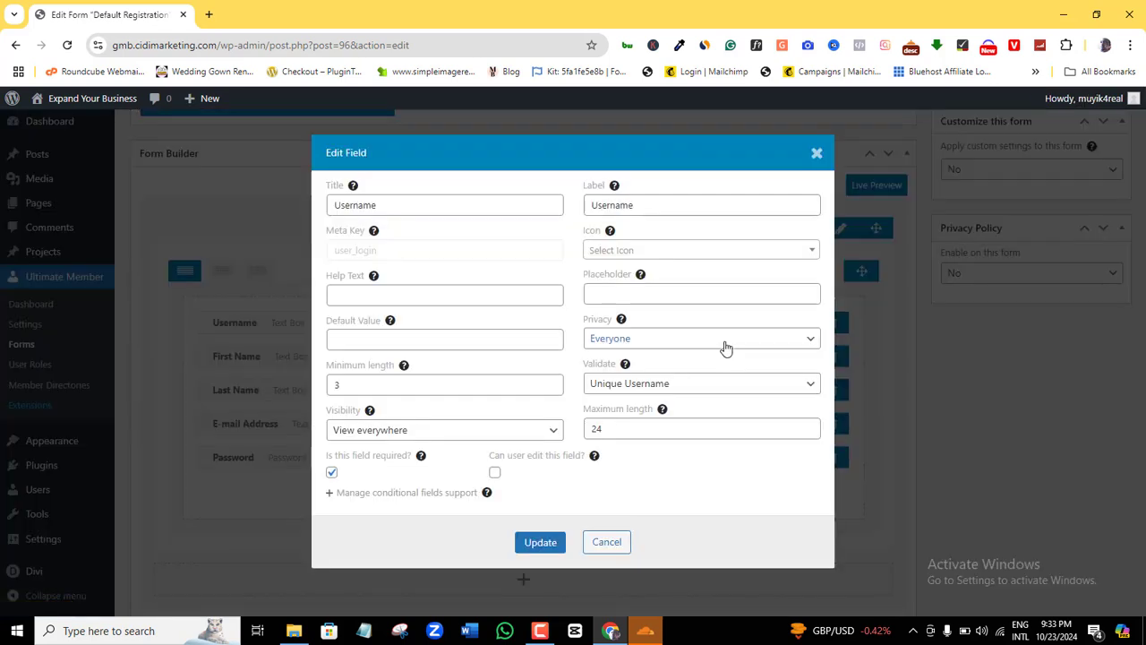
pyautogui.click(380, 205)
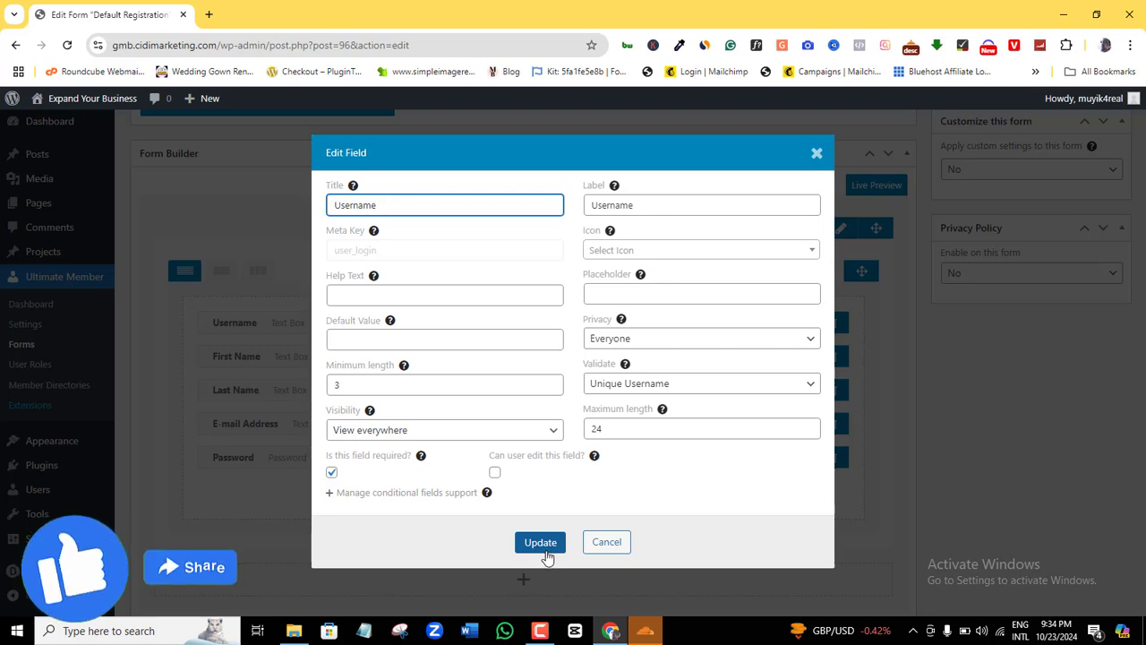
pyautogui.click(606, 541)
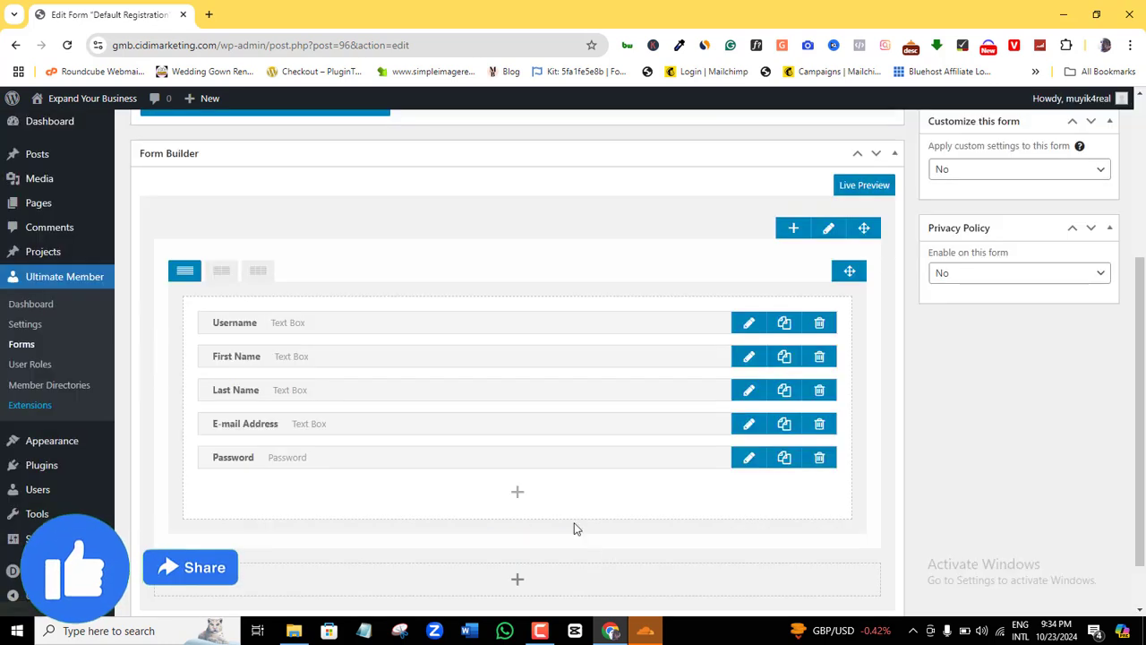
pyautogui.moveTo(1142, 365); pyautogui.dragTo(1142, 367)
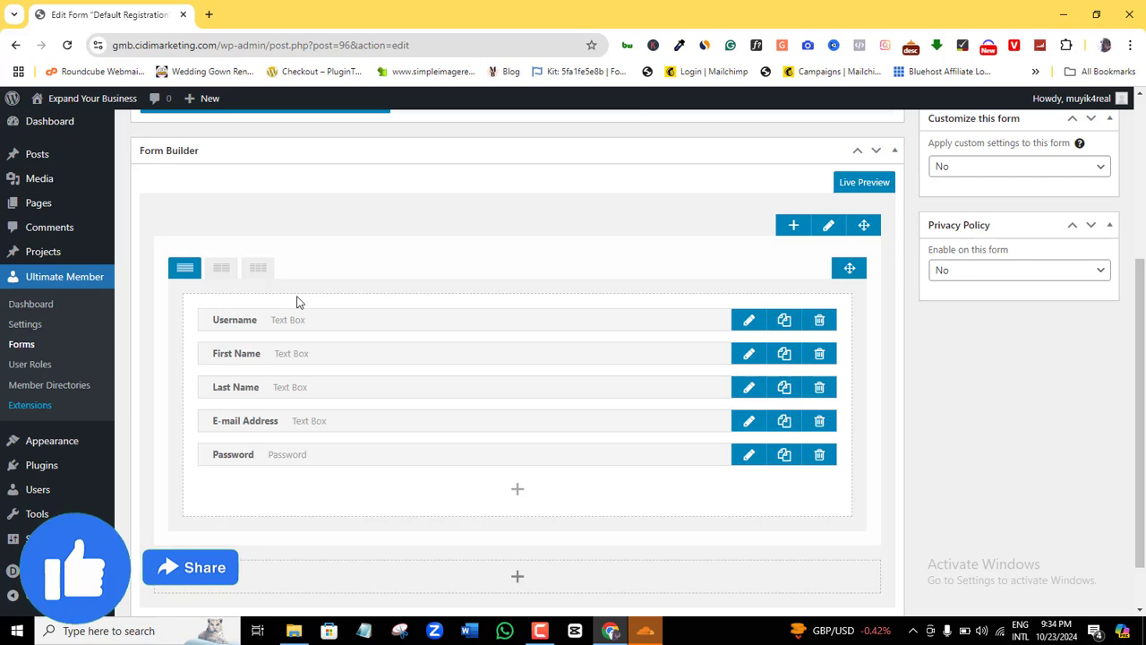
# - Try the two-column and three-column layouts for the registration form's field row, and return it to one column
pyautogui.click(219, 271)
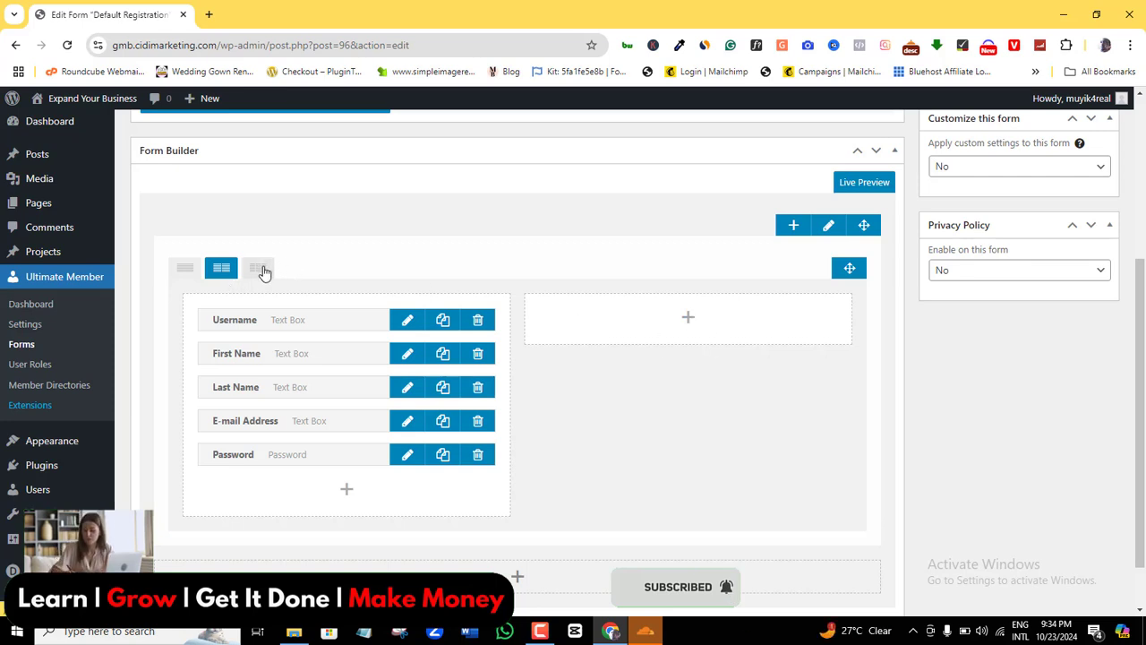
pyautogui.click(261, 269)
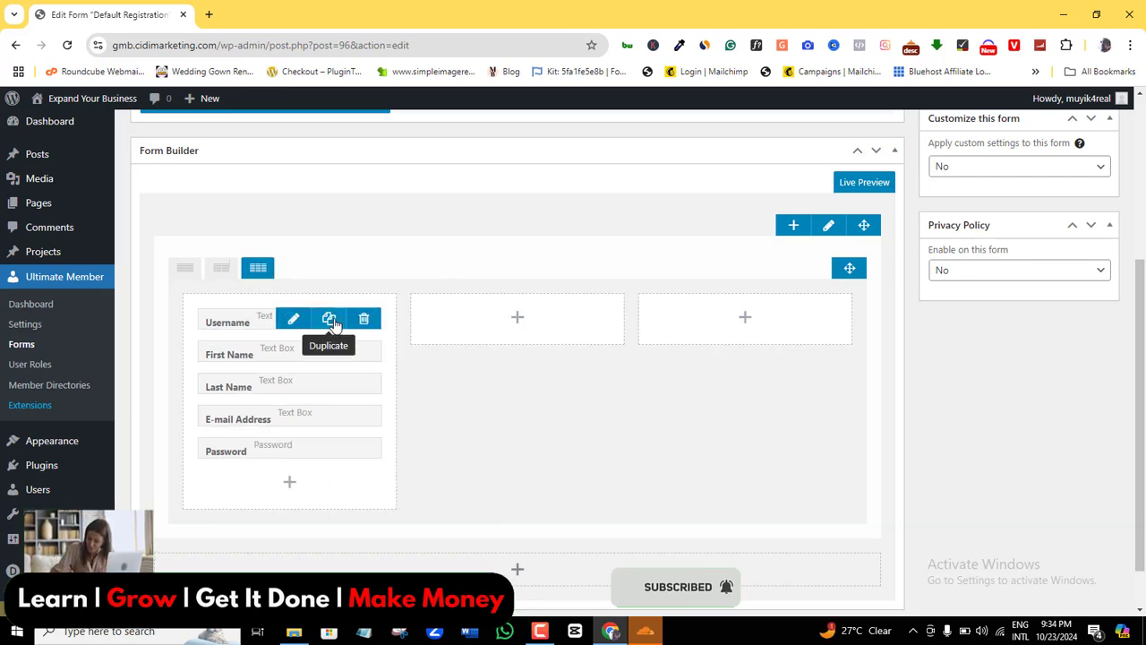
pyautogui.click(185, 269)
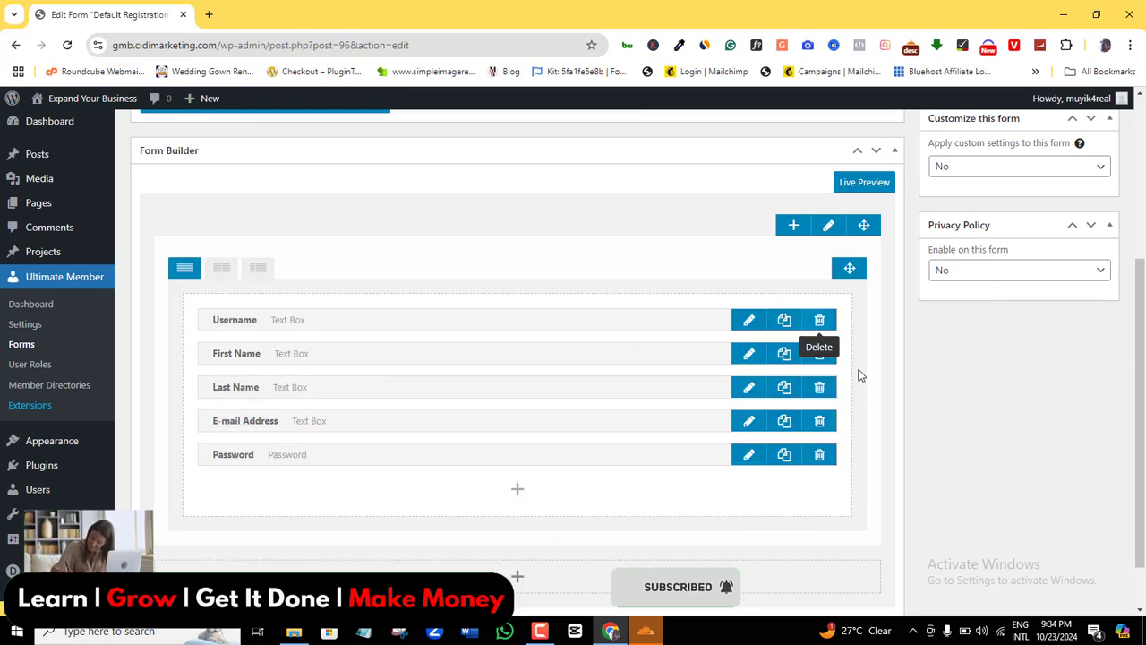
# - Apply custom settings to the registration form and assign it the Subscriber role, keeping the Default Template
pyautogui.moveTo(1143, 441); pyautogui.dragTo(1145, 379)
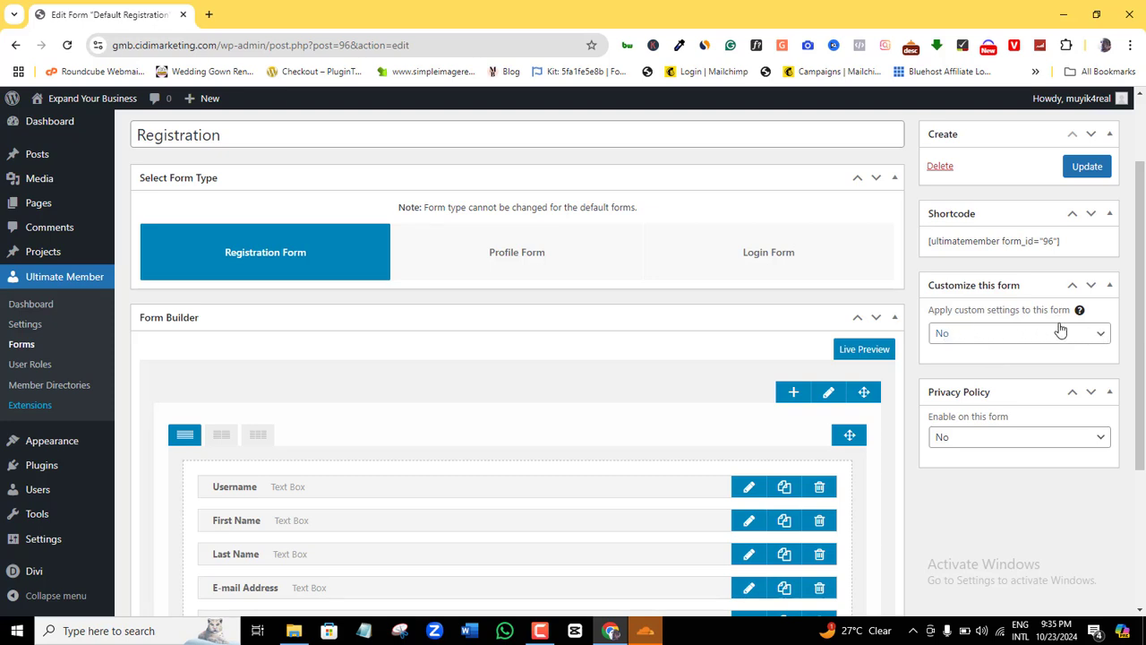
pyautogui.click(1102, 334)
pyautogui.click(994, 370)
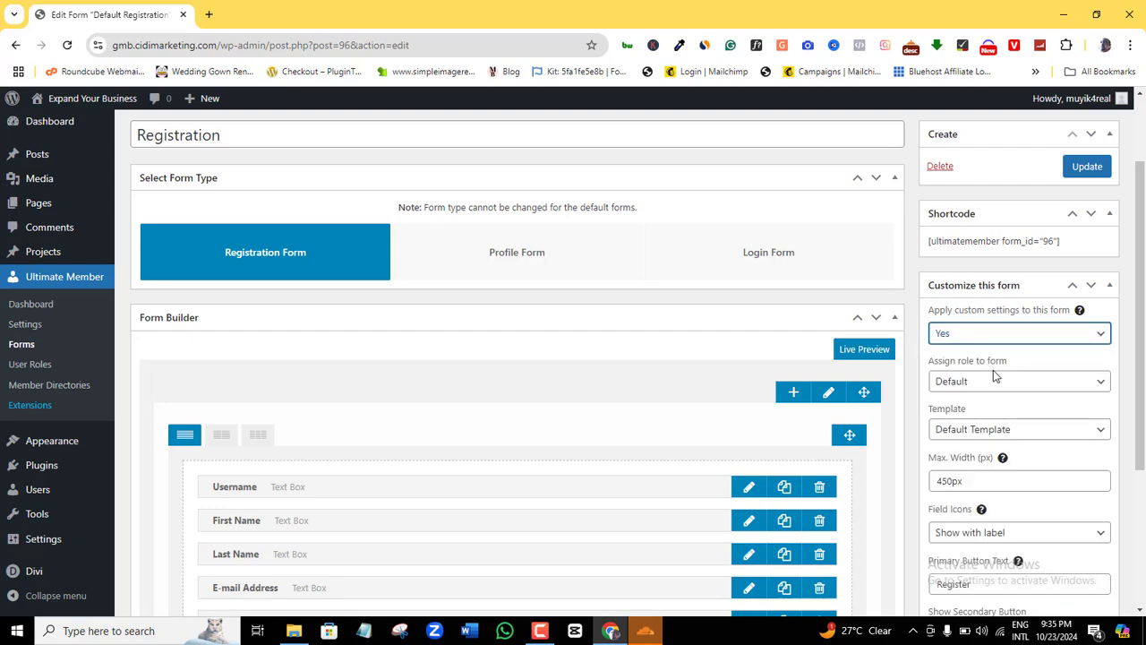
pyautogui.moveTo(1141, 310); pyautogui.dragTo(1145, 382)
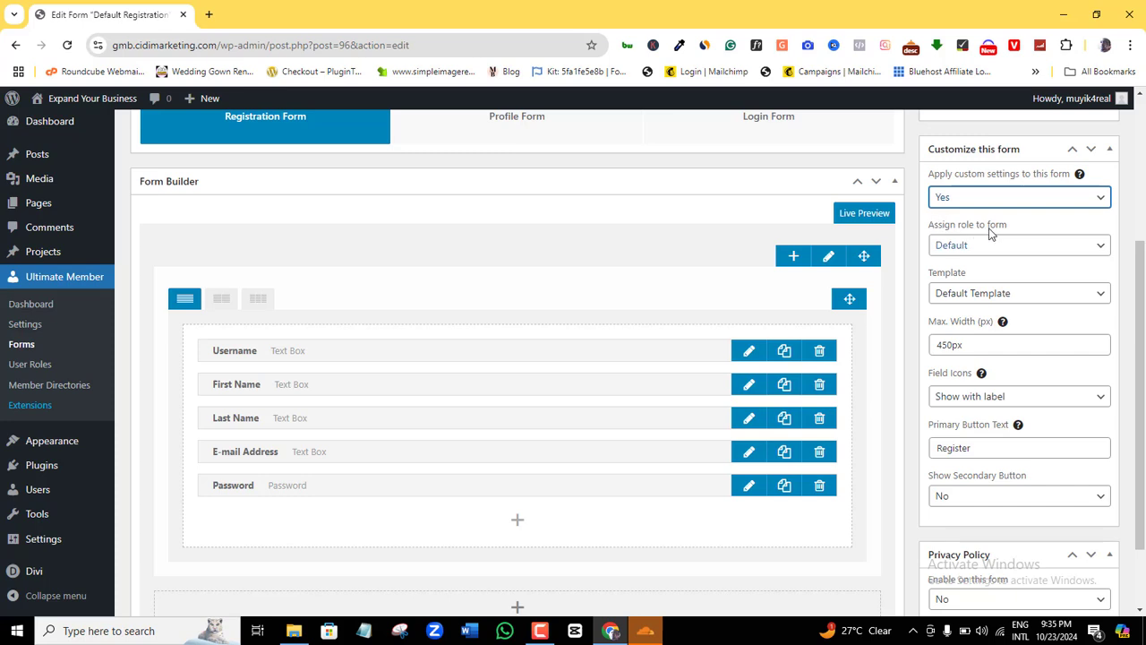
pyautogui.click(1095, 247)
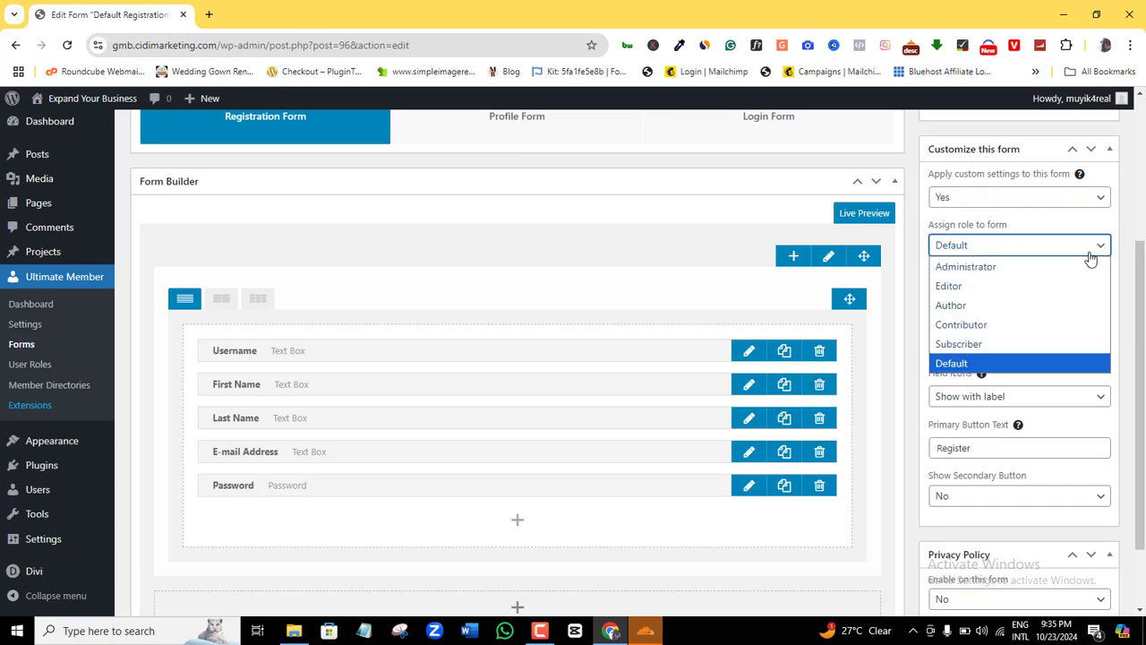
pyautogui.click(976, 345)
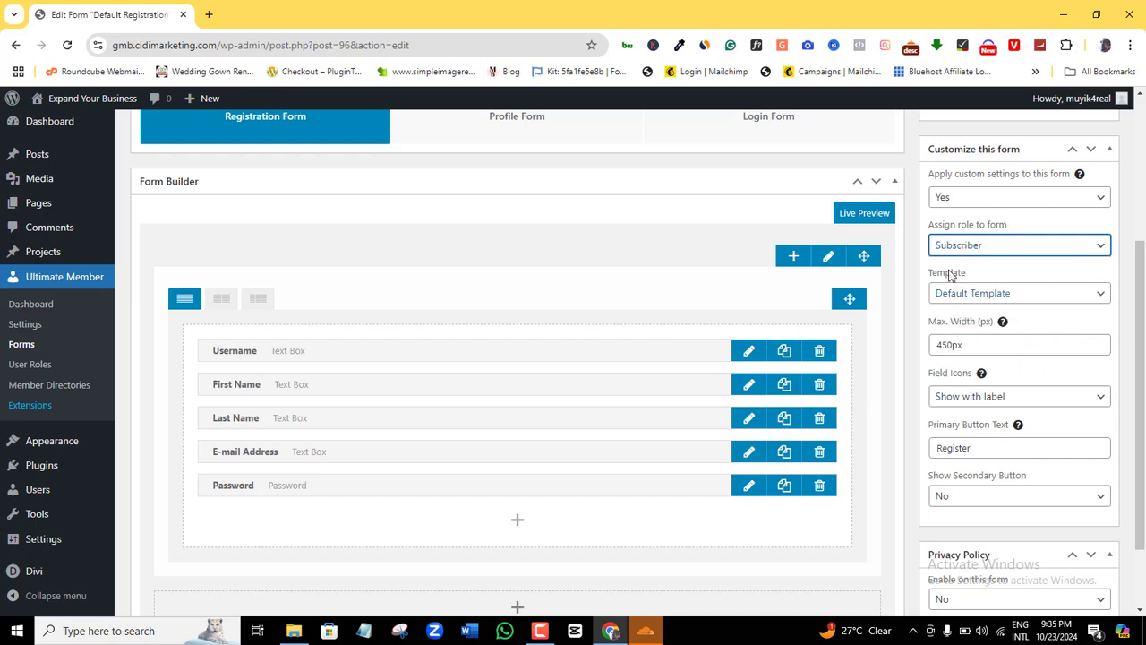
pyautogui.click(1096, 299)
pyautogui.click(1096, 304)
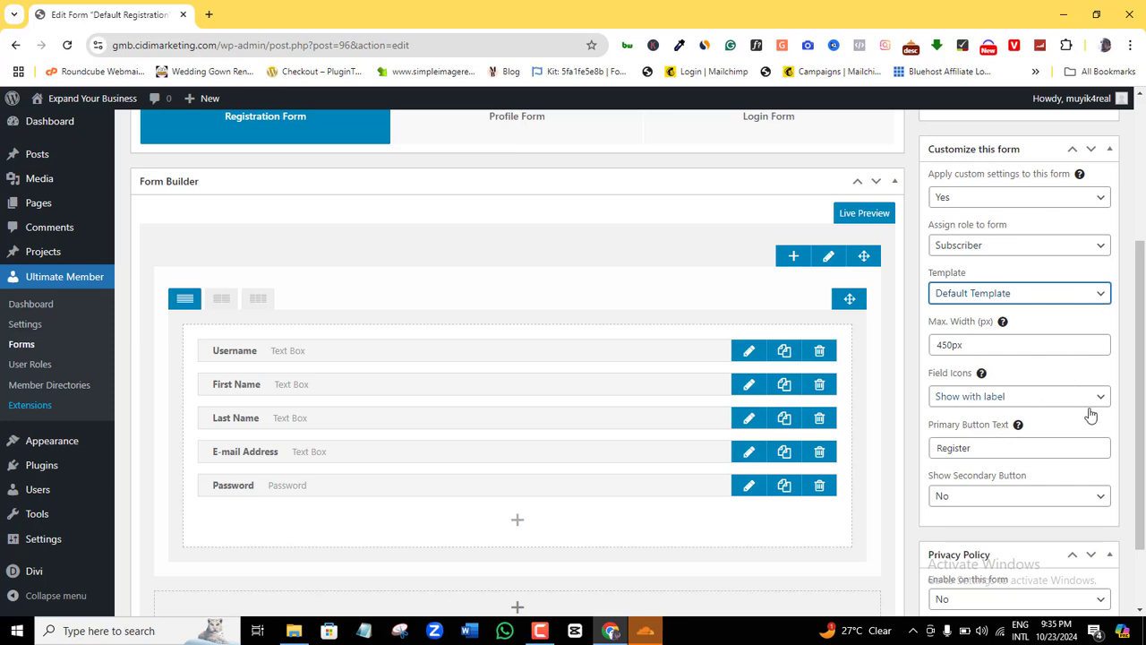
# - Enable the privacy policy on the registration form to examine its content page options, and disable it again
pyautogui.moveTo(1142, 370); pyautogui.dragTo(1143, 438)
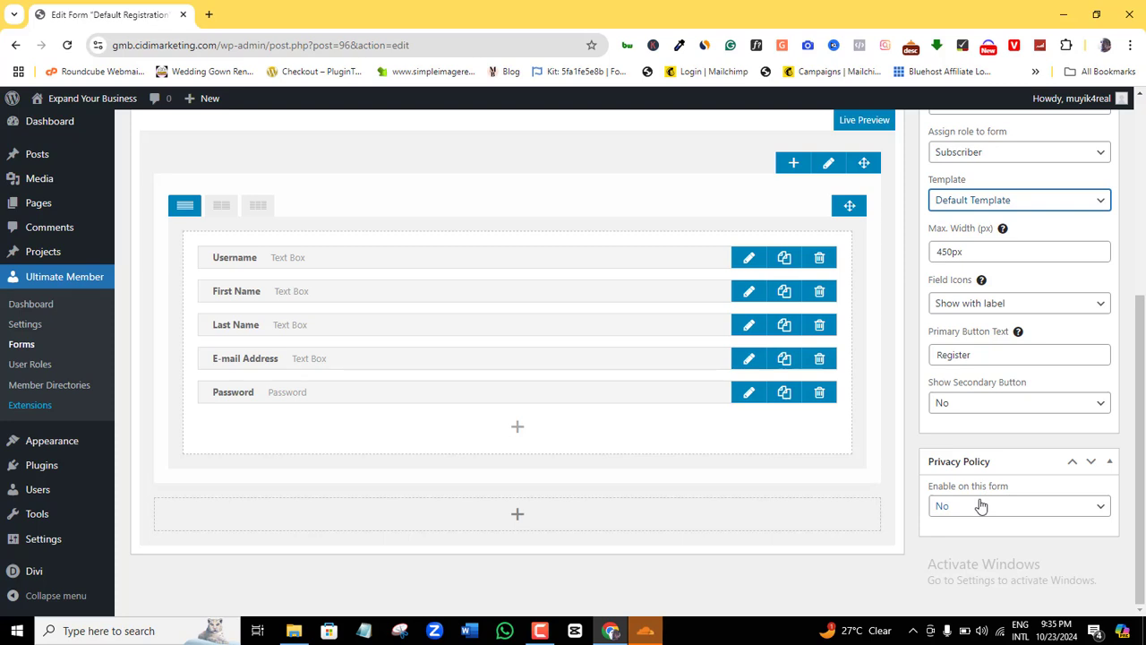
pyautogui.click(1085, 510)
pyautogui.click(995, 546)
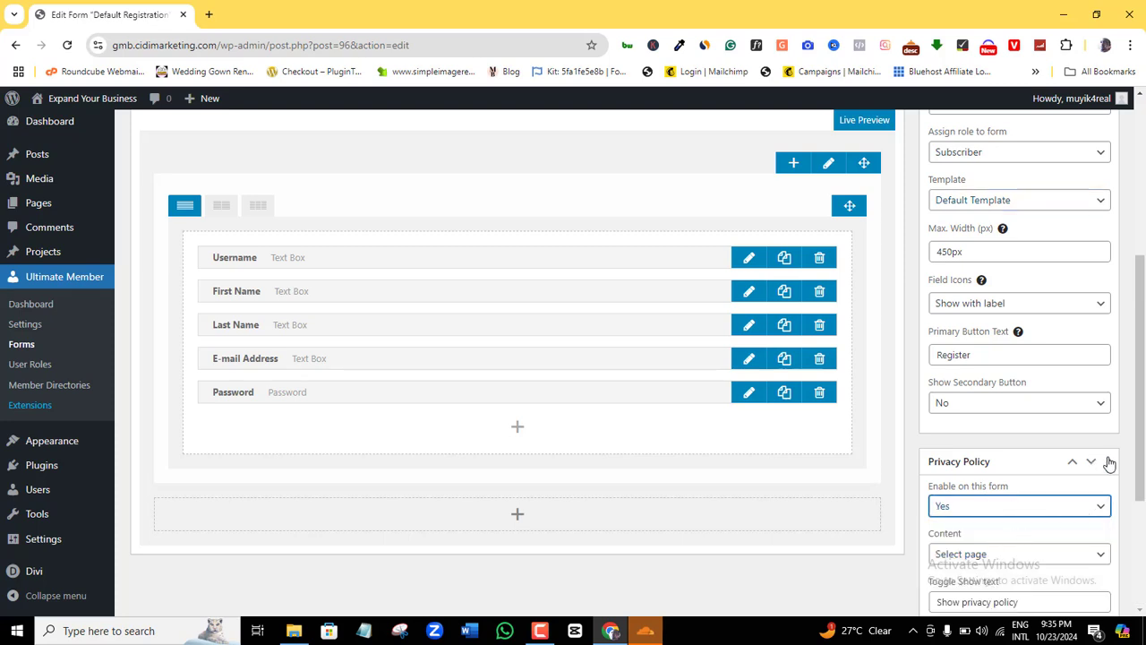
pyautogui.scroll(-1, 1107, 461)
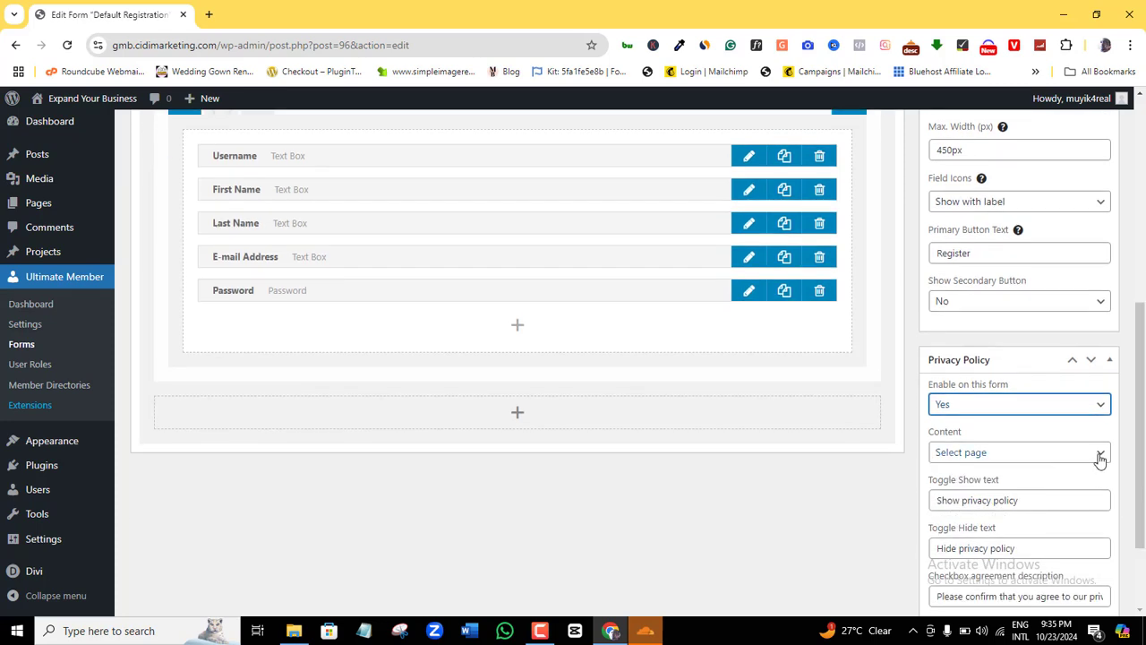
pyautogui.click(1101, 459)
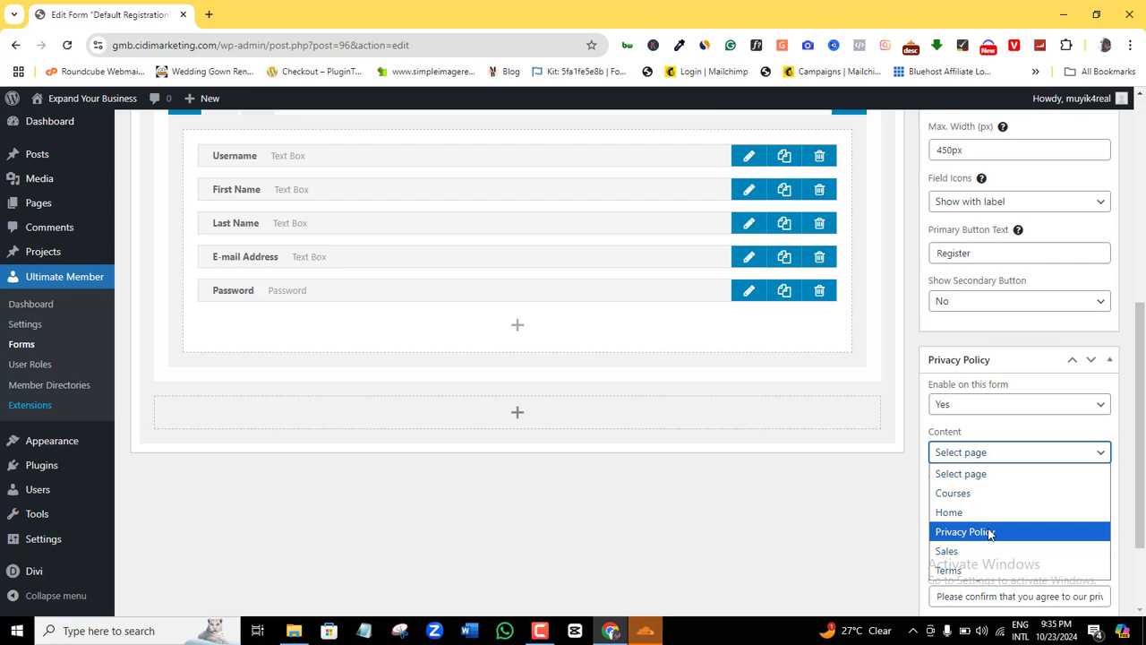
pyautogui.click(1104, 408)
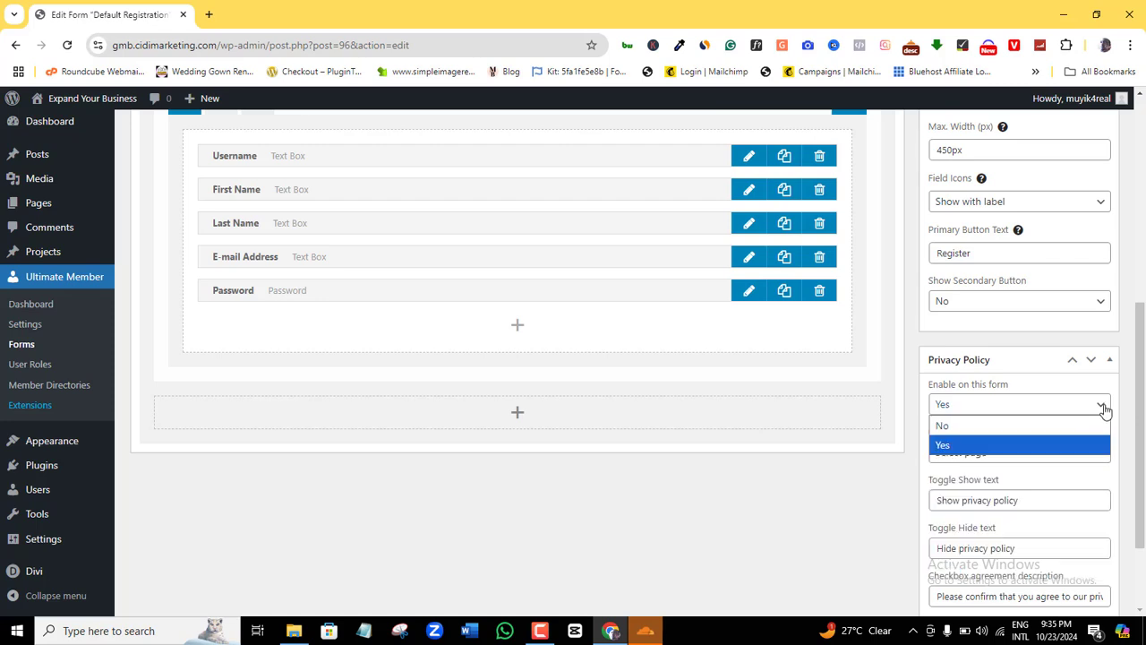
pyautogui.click(1030, 430)
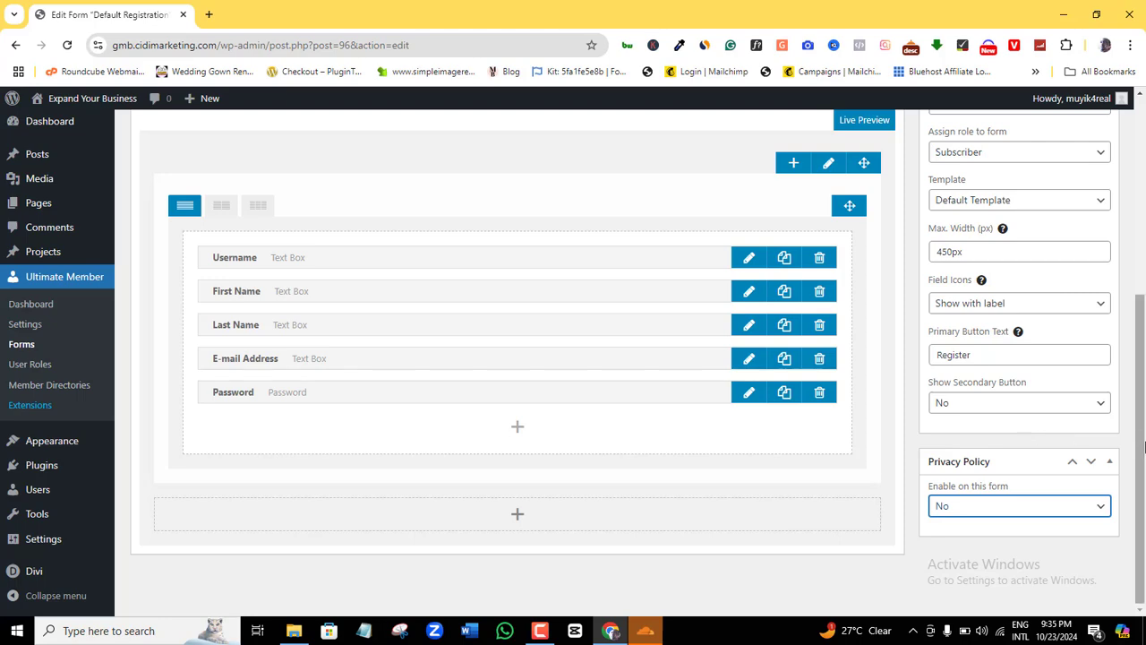
# - Examine the live preview of the registration form down to its buttons, and return to editing
pyautogui.moveTo(1144, 445); pyautogui.dragTo(1143, 311)
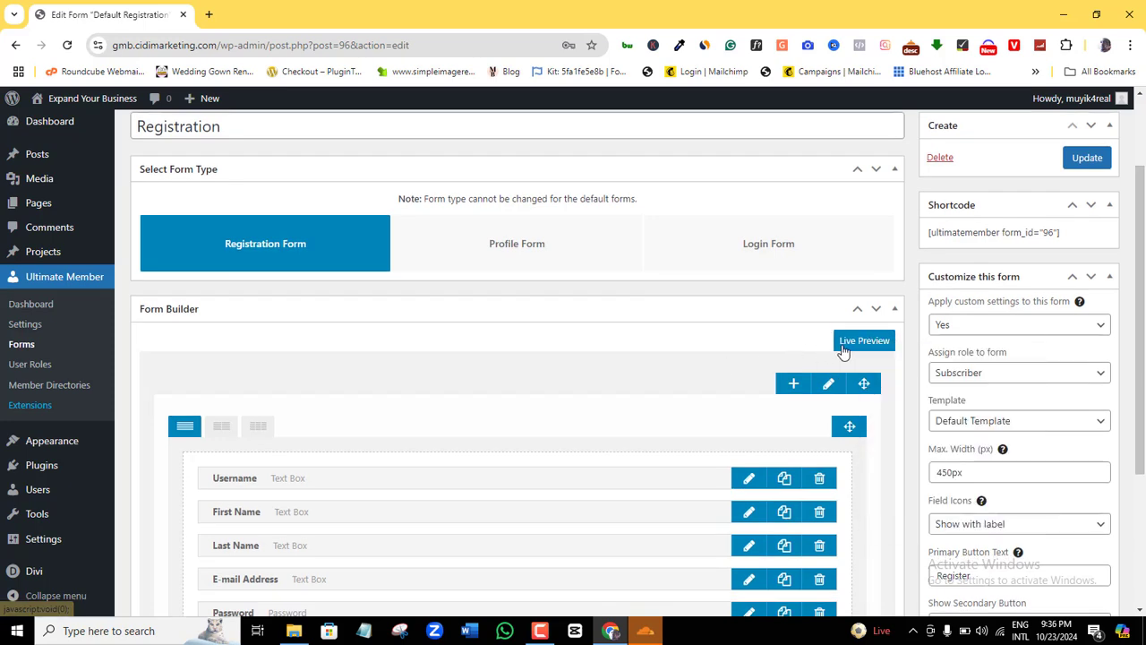
pyautogui.moveTo(1143, 210)
pyautogui.mouseDown()
pyautogui.moveTo(1144, 159)
pyautogui.moveTo(1143, 225)
pyautogui.mouseUp()
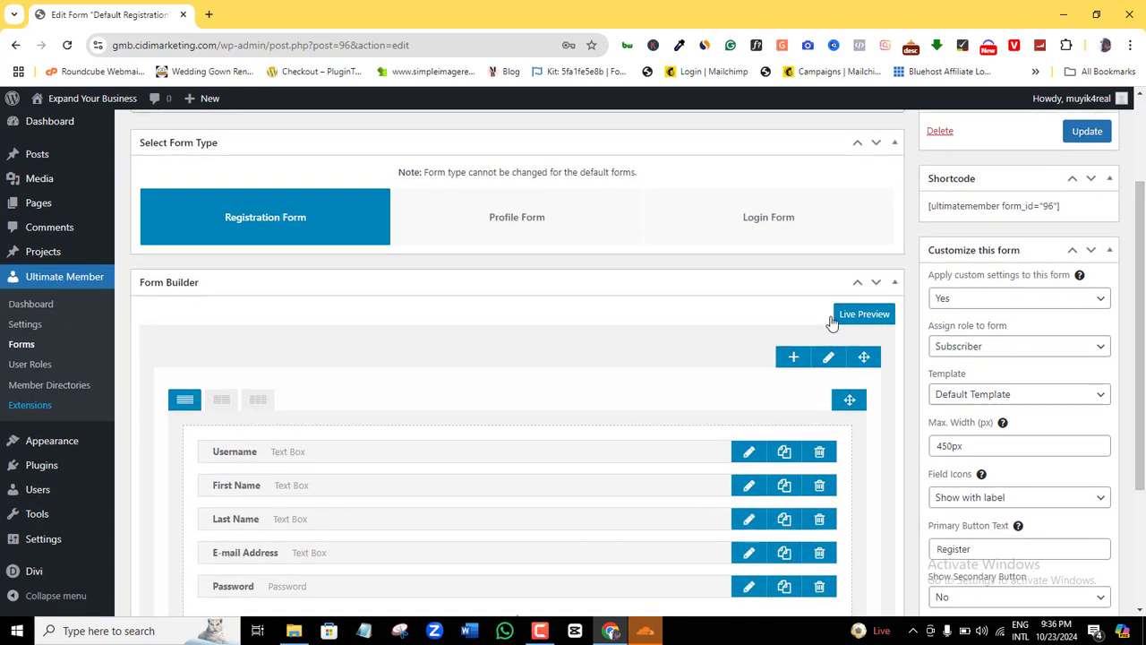
pyautogui.click(876, 321)
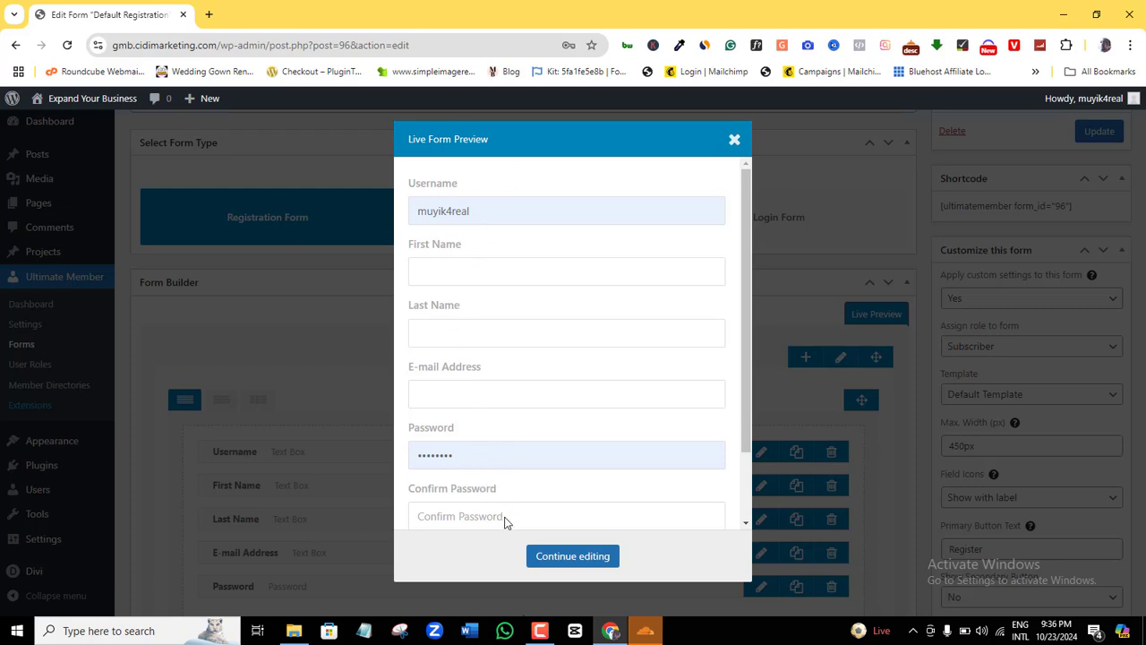
pyautogui.scroll(-2, 749, 422)
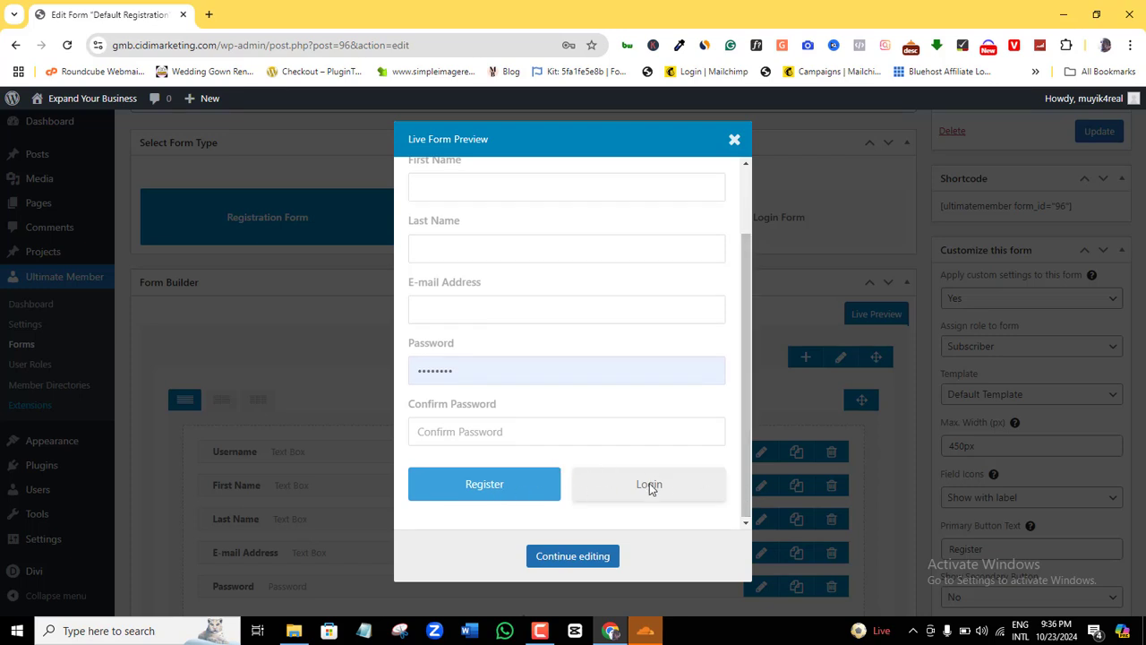
pyautogui.click(592, 555)
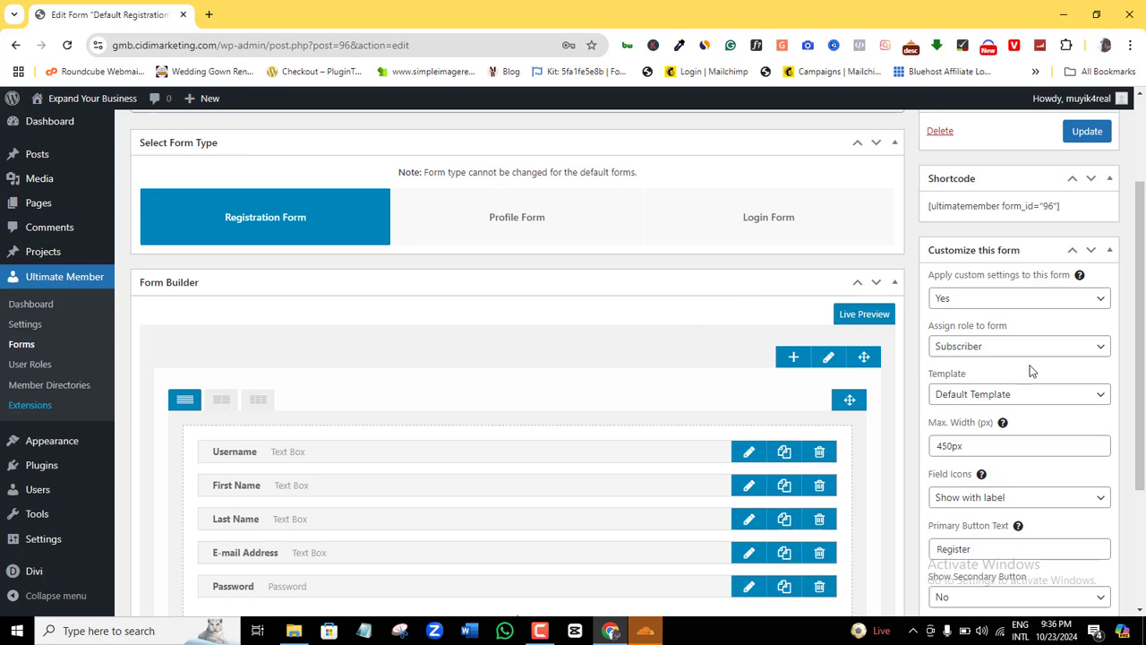
# - Save the changes to the registration form and look over the updated form
pyautogui.moveTo(1144, 309); pyautogui.dragTo(1143, 264)
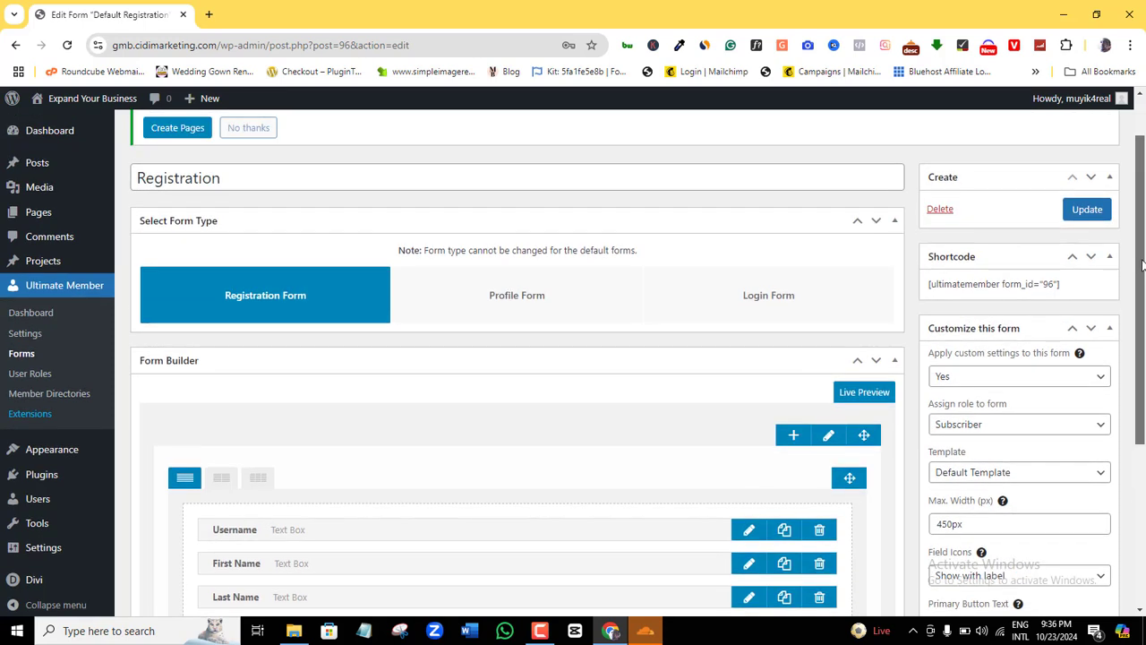
pyautogui.click(1087, 211)
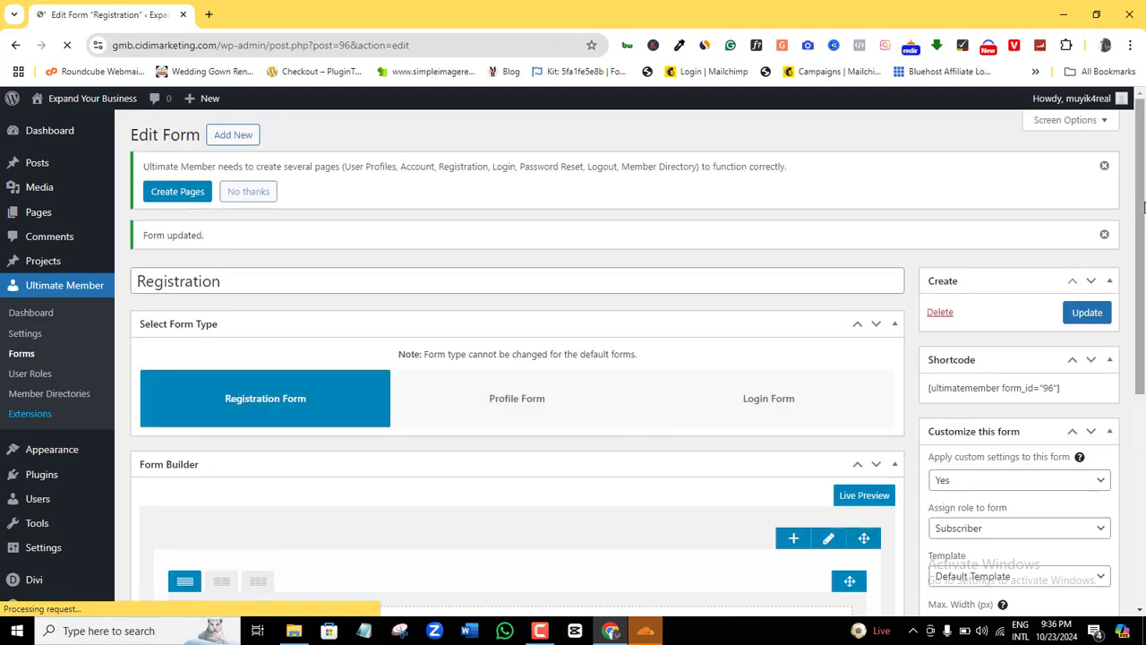
pyautogui.moveTo(1144, 208); pyautogui.dragTo(1140, 278)
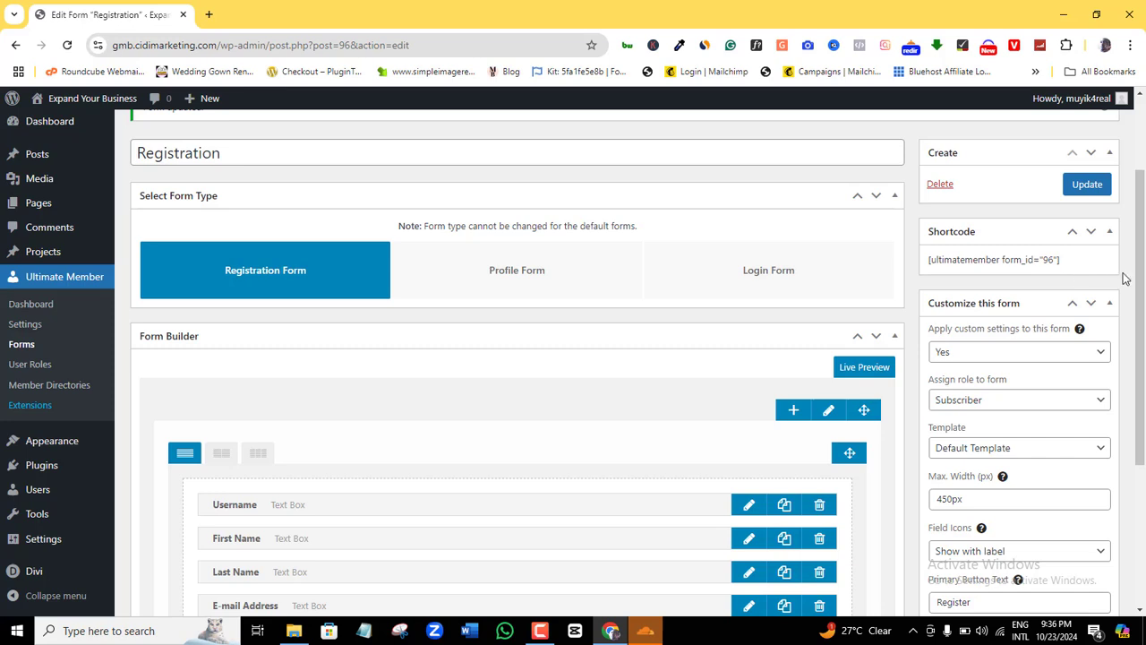
pyautogui.moveTo(1141, 274); pyautogui.dragTo(1141, 209)
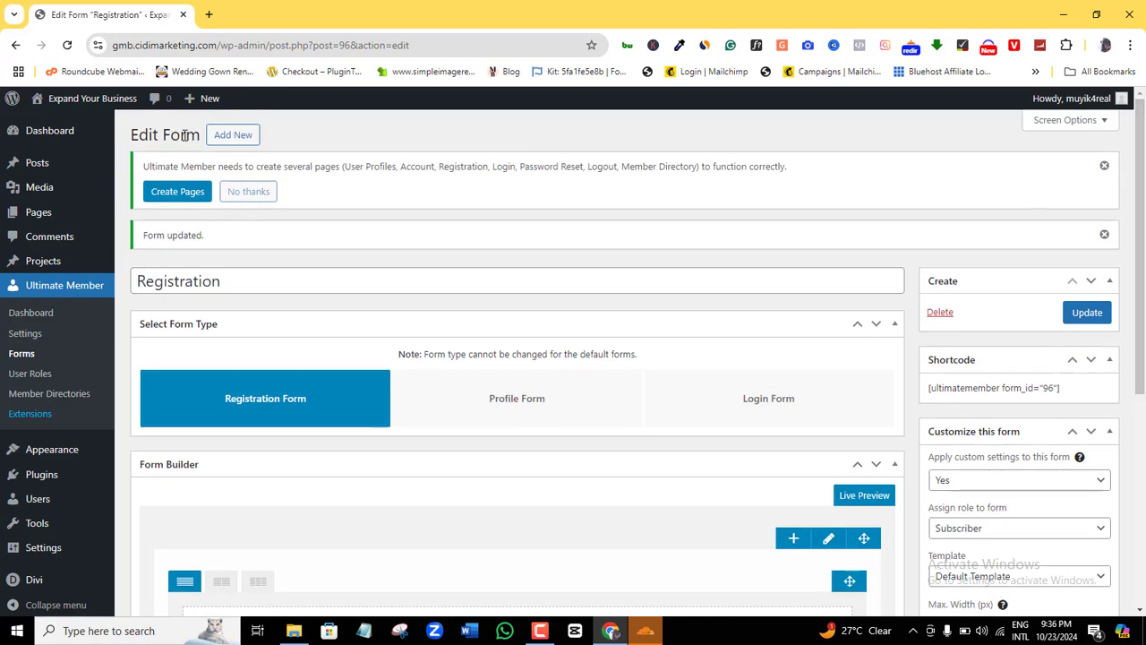
# - Open the Default Login form for editing and shorten its title to Login
pyautogui.click(36, 354)
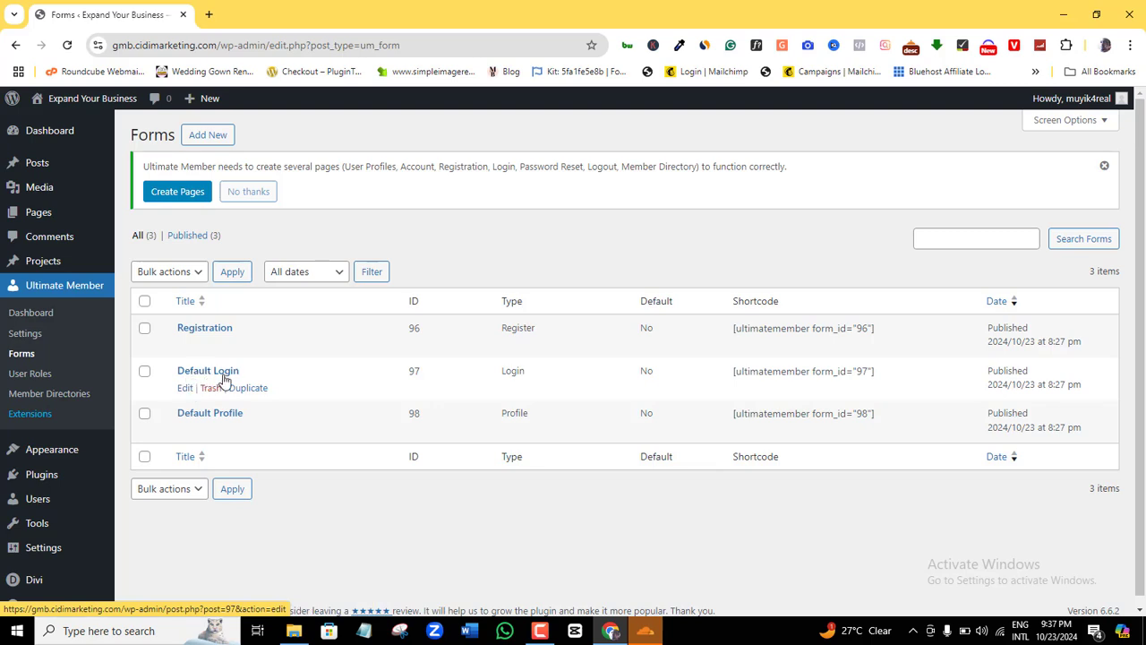
pyautogui.click(184, 391)
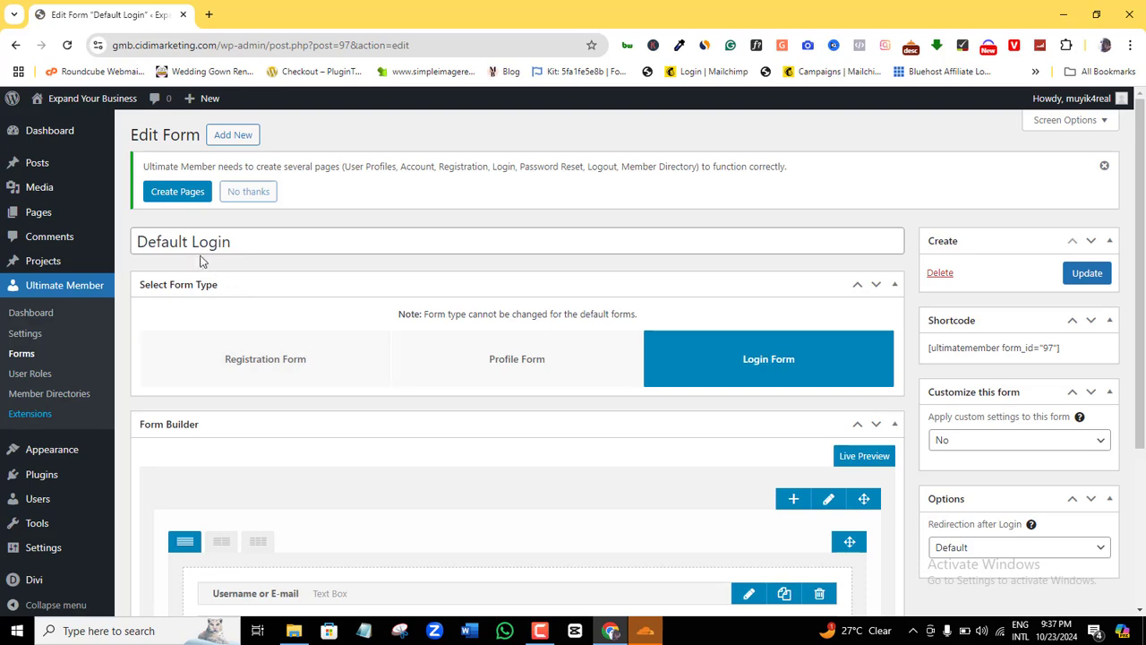
pyautogui.click(192, 242)
pyautogui.press('BackSpace')
pyautogui.press('BackSpace')
pyautogui.press('BackSpace')
pyautogui.press('BackSpace')
pyautogui.press('BackSpace')
pyautogui.press('BackSpace')
pyautogui.press('BackSpace')
pyautogui.press('BackSpace')
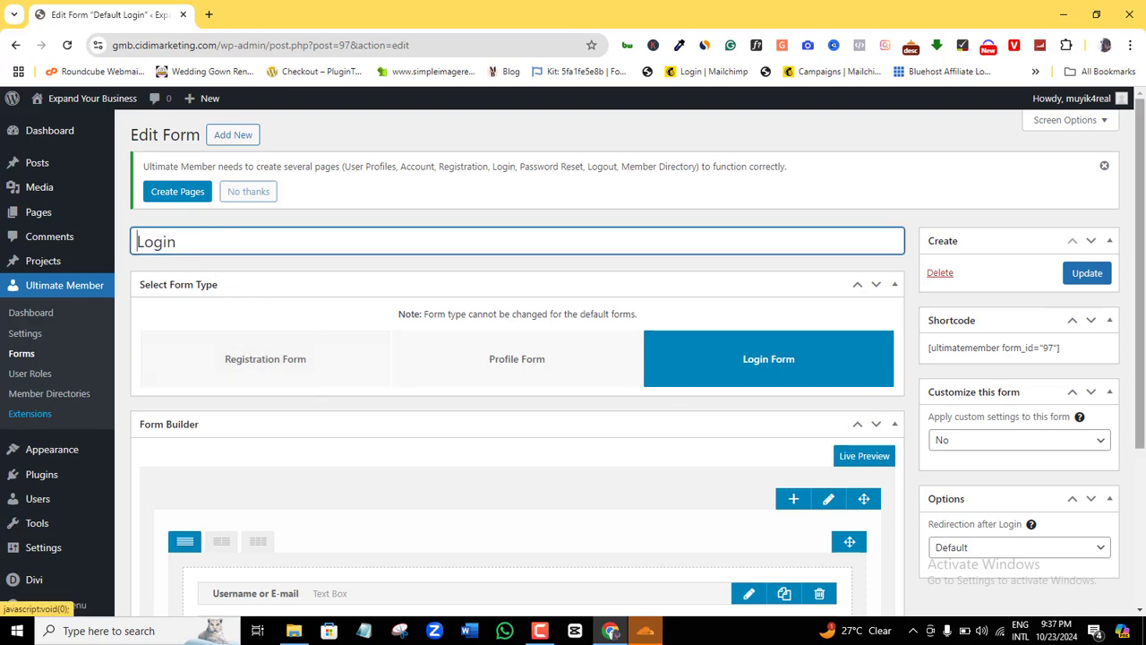
# - Examine the settings of the login form's Username or E-mail field and close them without saving
pyautogui.moveTo(1141, 291); pyautogui.dragTo(295, 409)
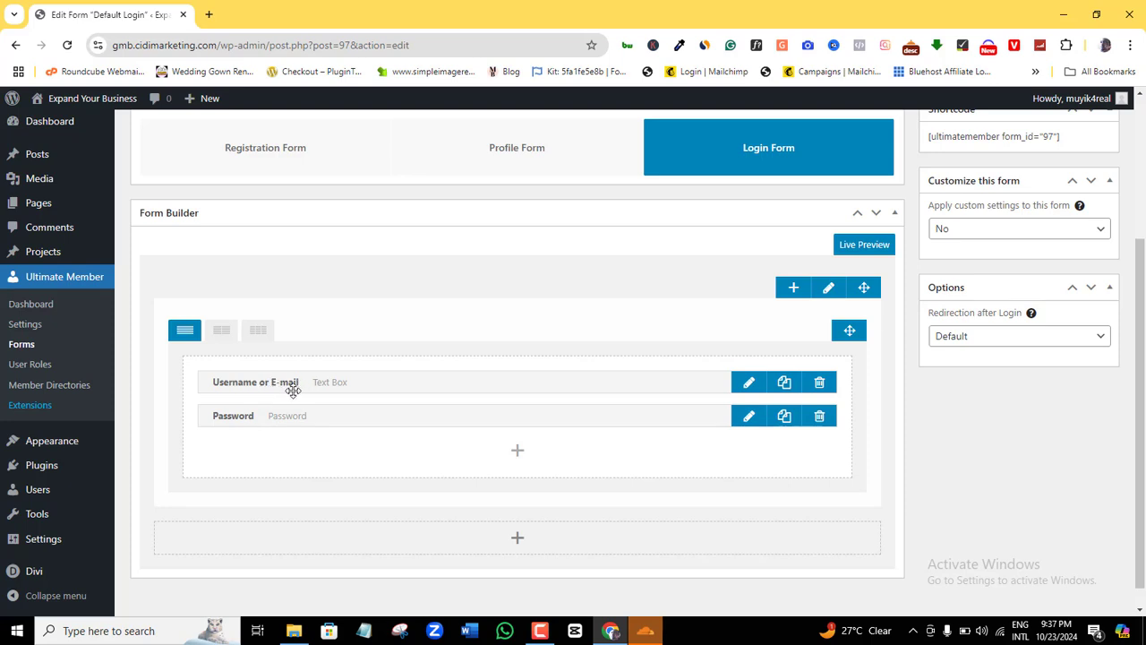
pyautogui.click(750, 385)
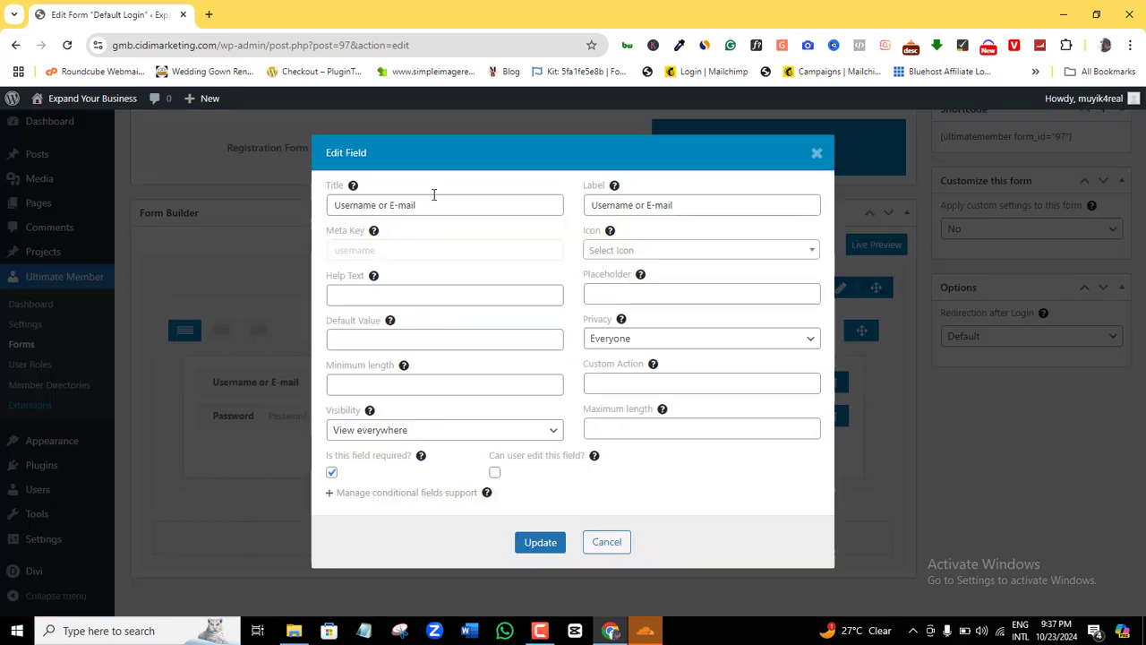
pyautogui.click(433, 195)
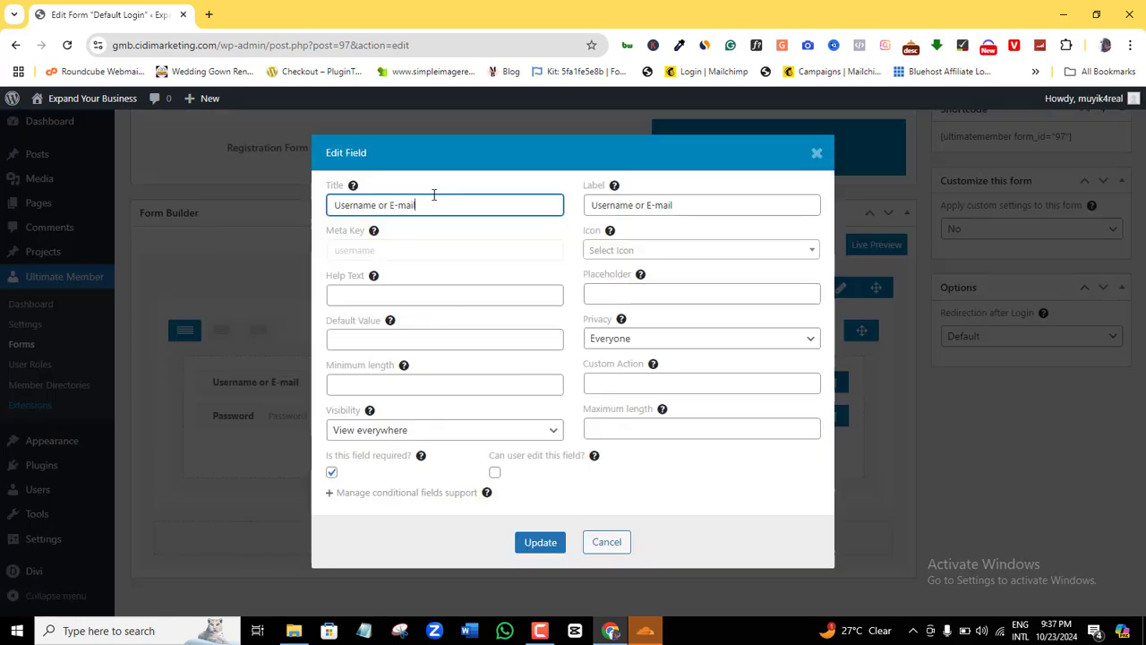
pyautogui.click(818, 154)
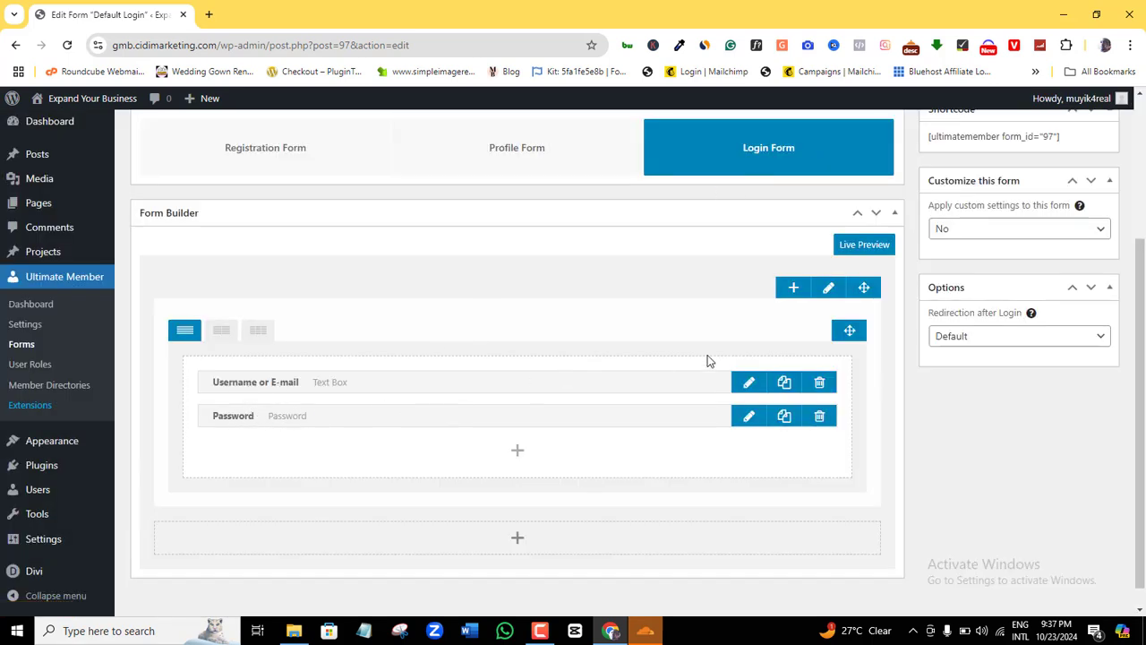
# - Save the login form and open the Default Profile form for editing
pyautogui.moveTo(1143, 394); pyautogui.dragTo(1143, 263)
pyautogui.click(1093, 270)
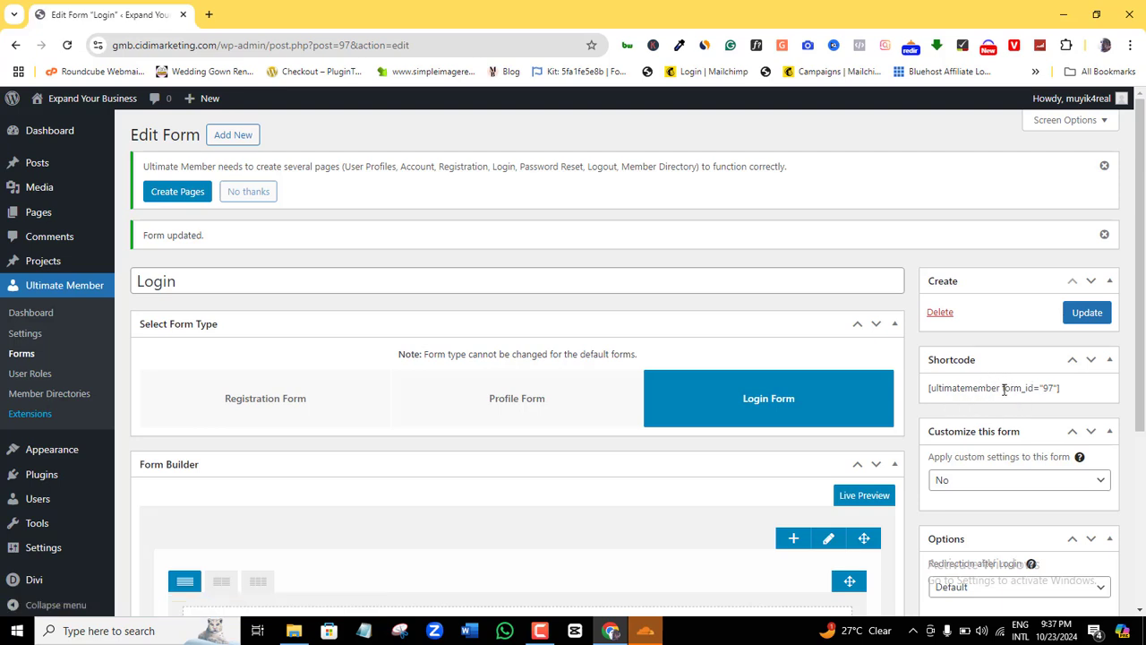
pyautogui.click(17, 361)
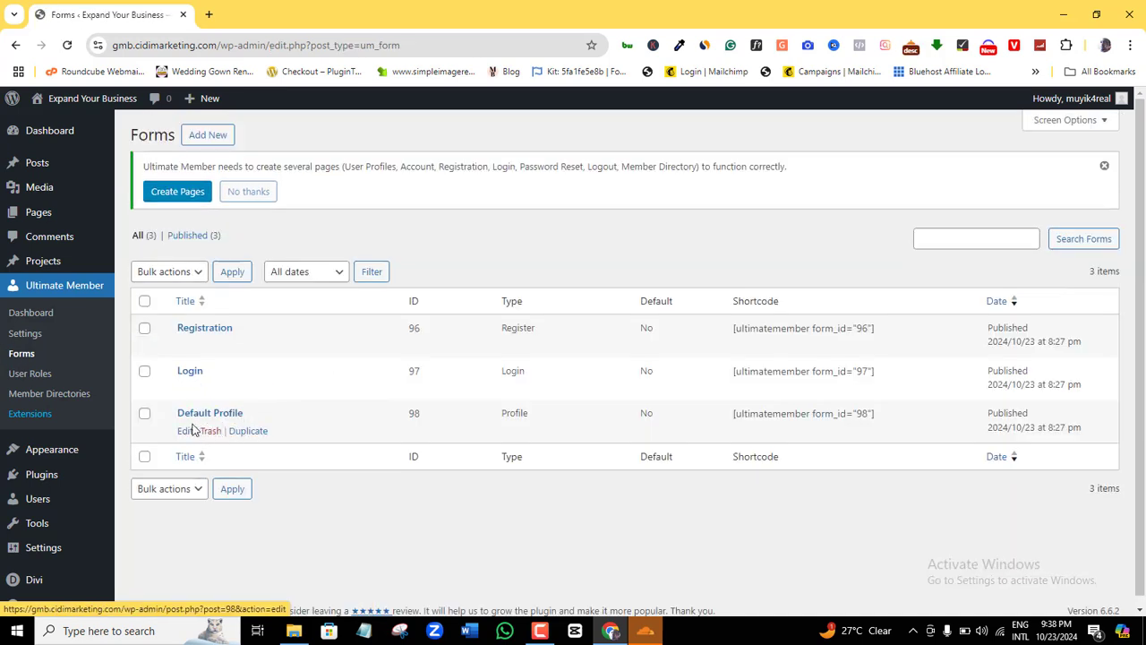
pyautogui.click(185, 431)
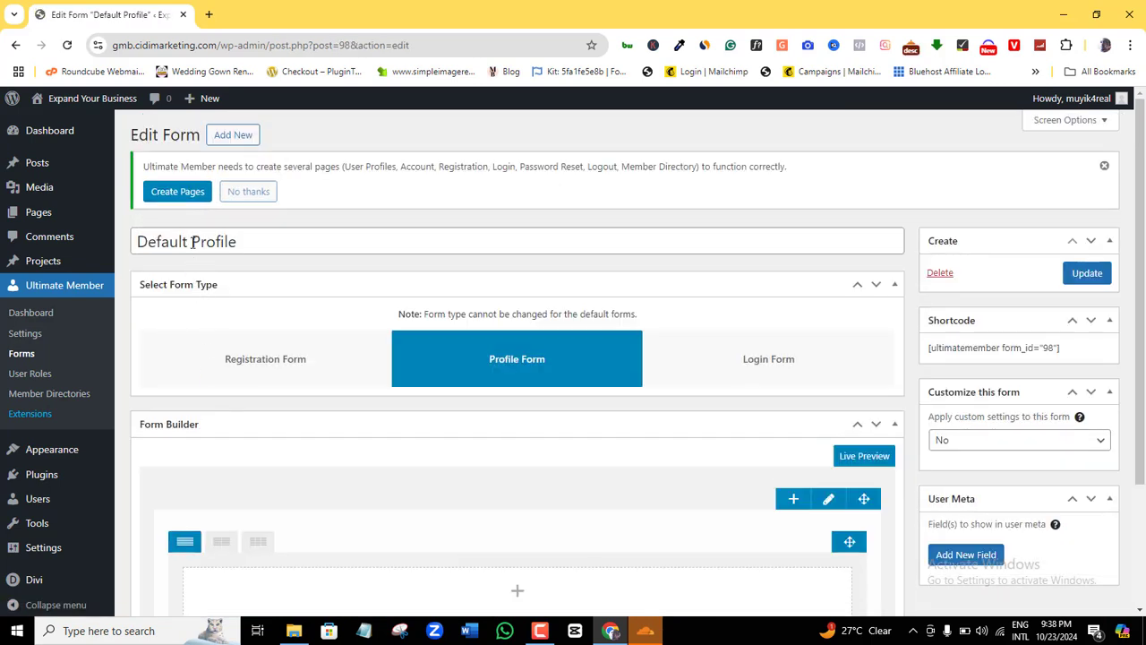
# - Shorten the title of the profile form to Profile
pyautogui.click(191, 242)
pyautogui.press('BackSpace')
pyautogui.press('BackSpace')
pyautogui.press('BackSpace')
pyautogui.press('BackSpace')
pyautogui.press('BackSpace')
pyautogui.press('BackSpace')
pyautogui.press('BackSpace')
pyautogui.press('BackSpace')
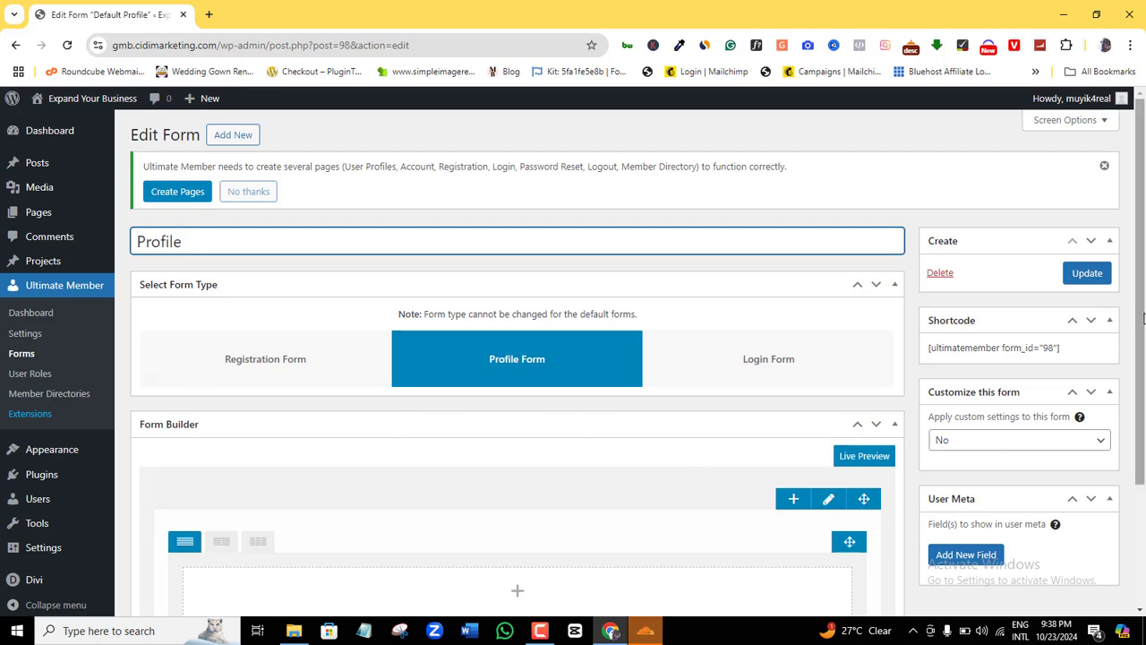
# - Add the predefined fields Username, First Name, Last Name, Website URL and Registration Date to the profile form
pyautogui.moveTo(1144, 317); pyautogui.dragTo(1143, 465)
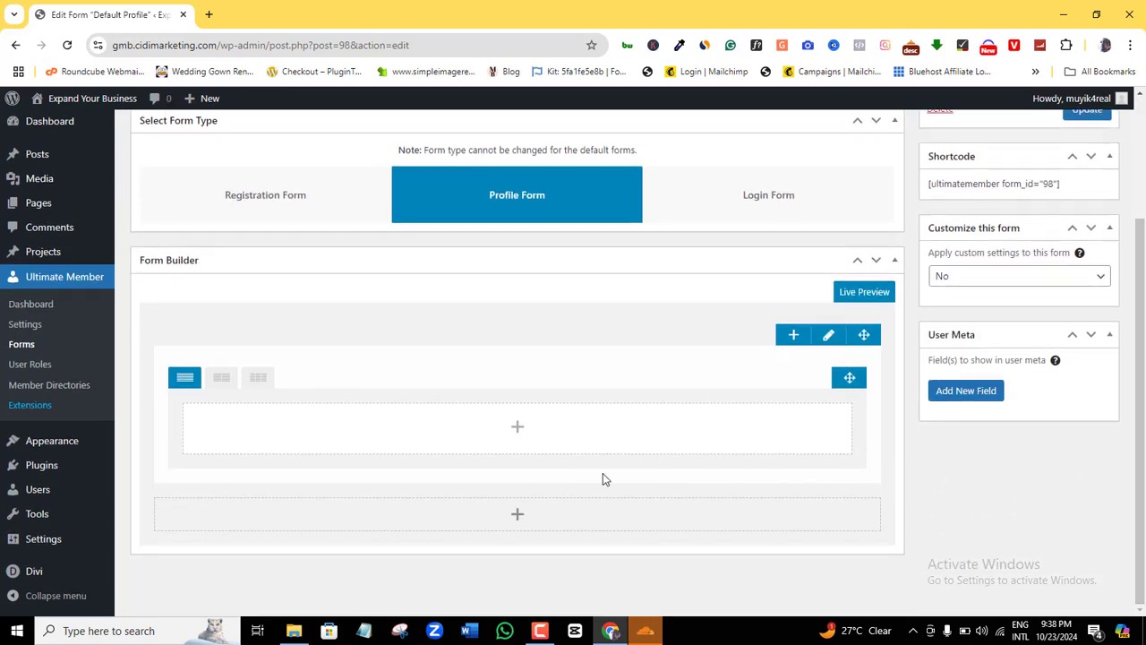
pyautogui.click(517, 427)
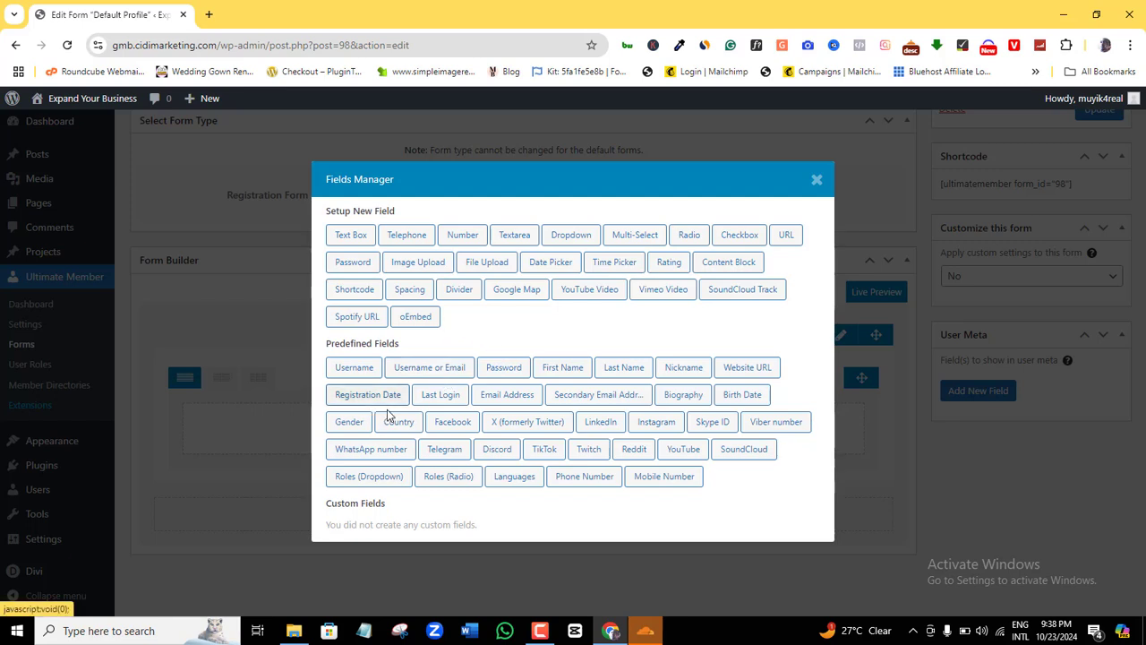
pyautogui.click(361, 372)
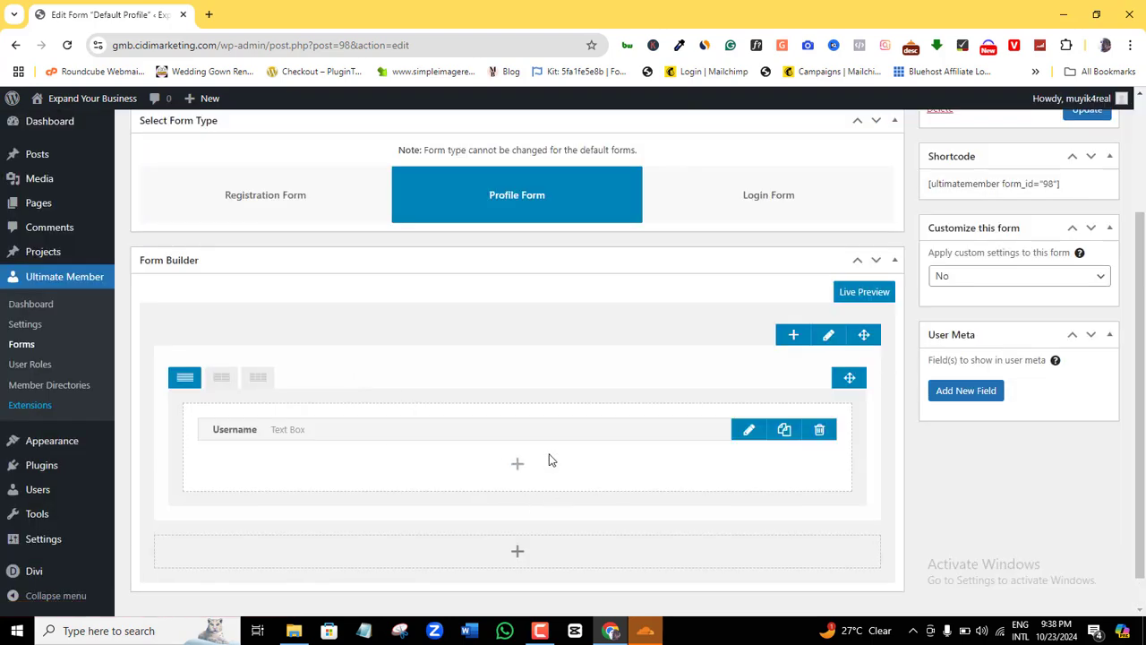
pyautogui.click(516, 464)
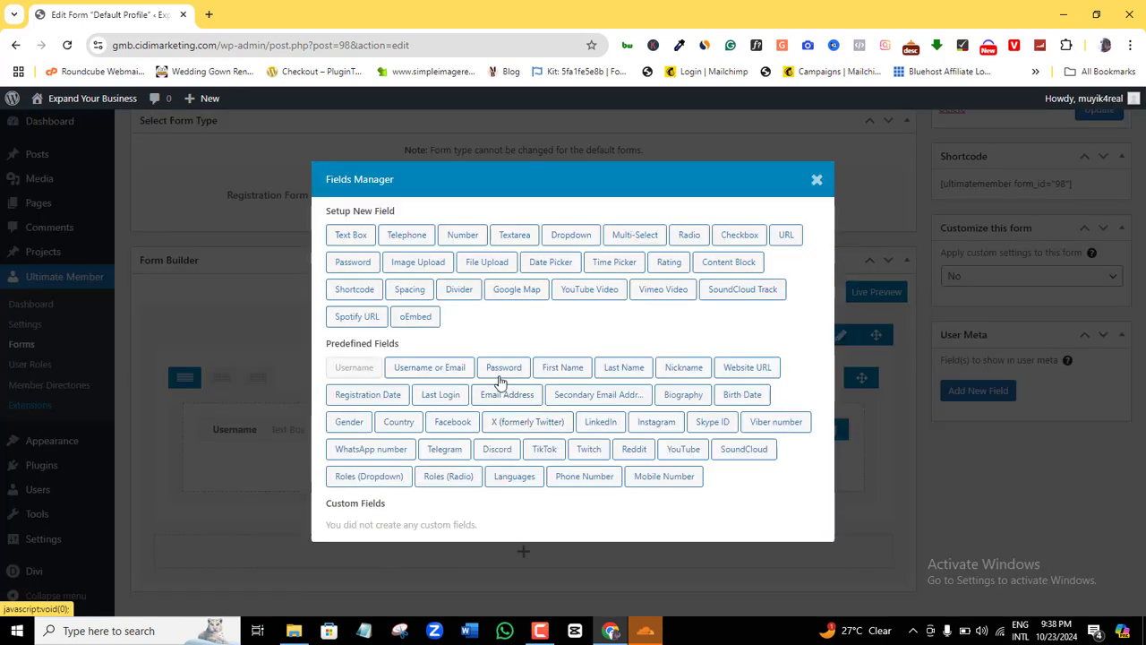
pyautogui.click(563, 367)
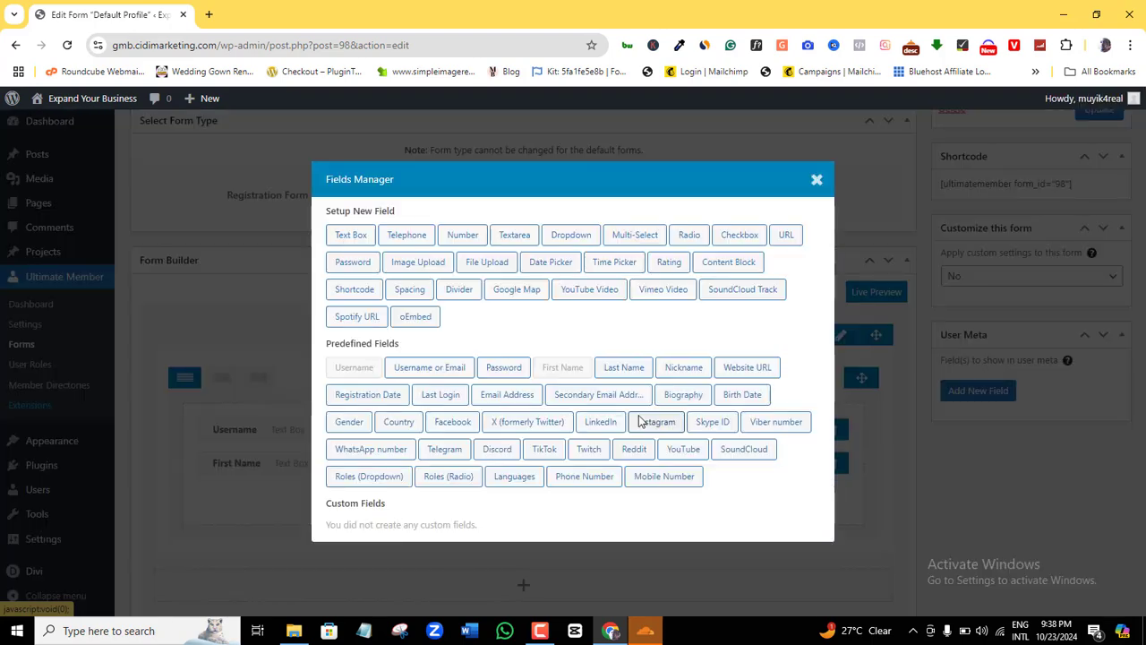
pyautogui.click(637, 370)
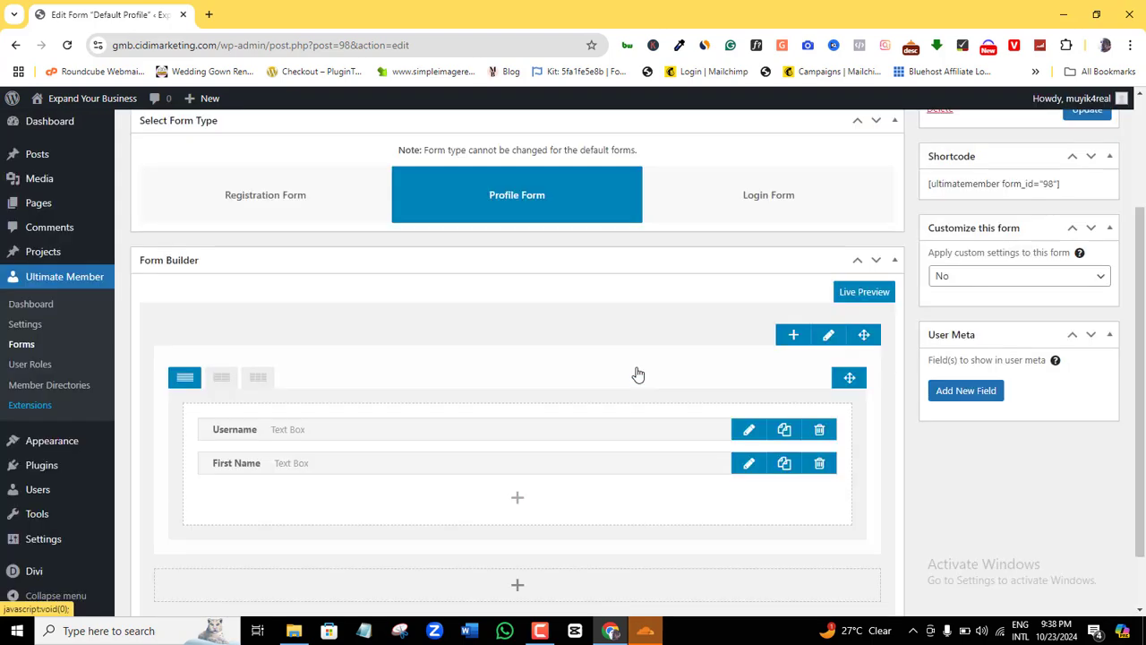
pyautogui.click(518, 531)
pyautogui.click(747, 367)
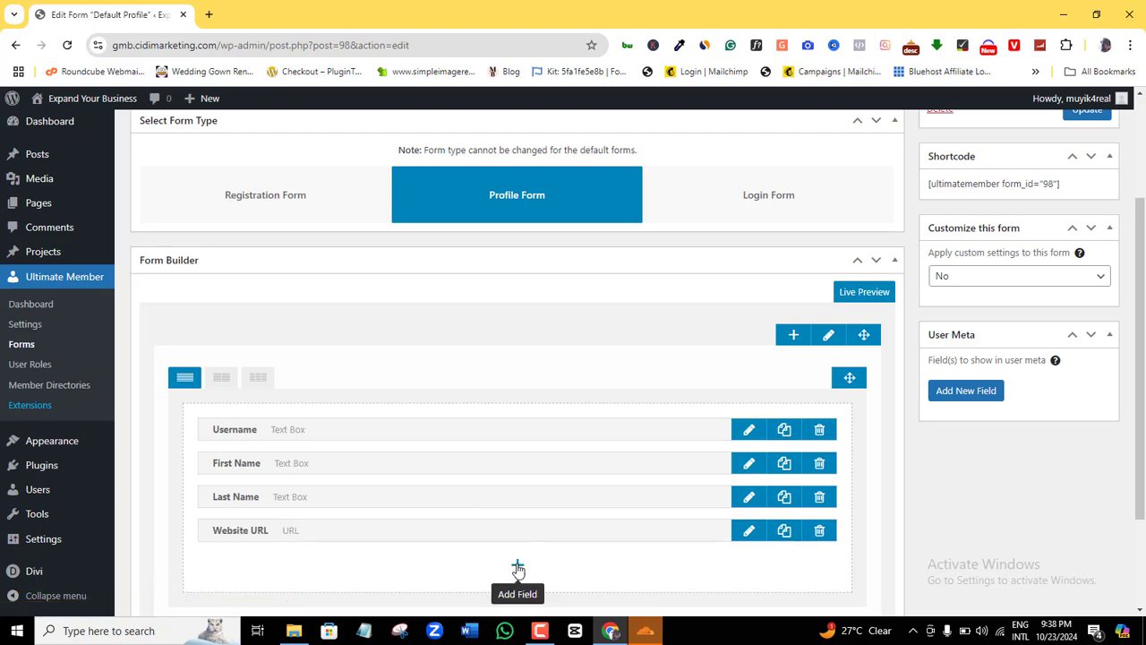
pyautogui.click(518, 565)
pyautogui.click(381, 398)
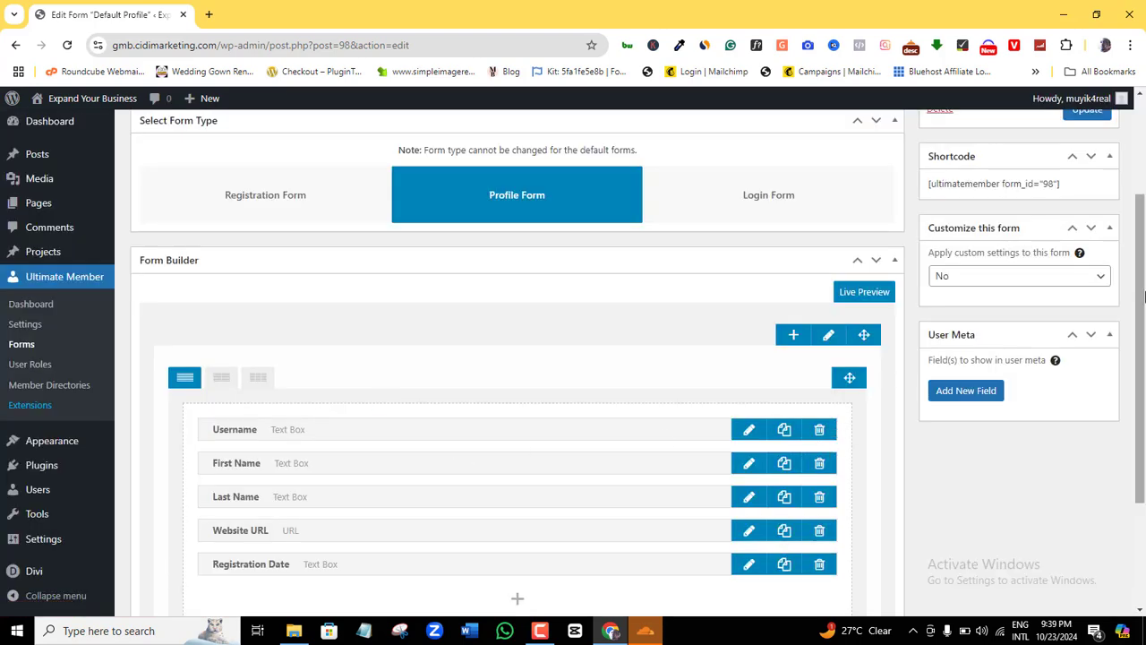
# - Review the profile form's fields and the remaining predefined fields, closing the field list without adding any
pyautogui.scroll(-1, 1144, 310)
pyautogui.moveTo(1144, 310); pyautogui.dragTo(1141, 335)
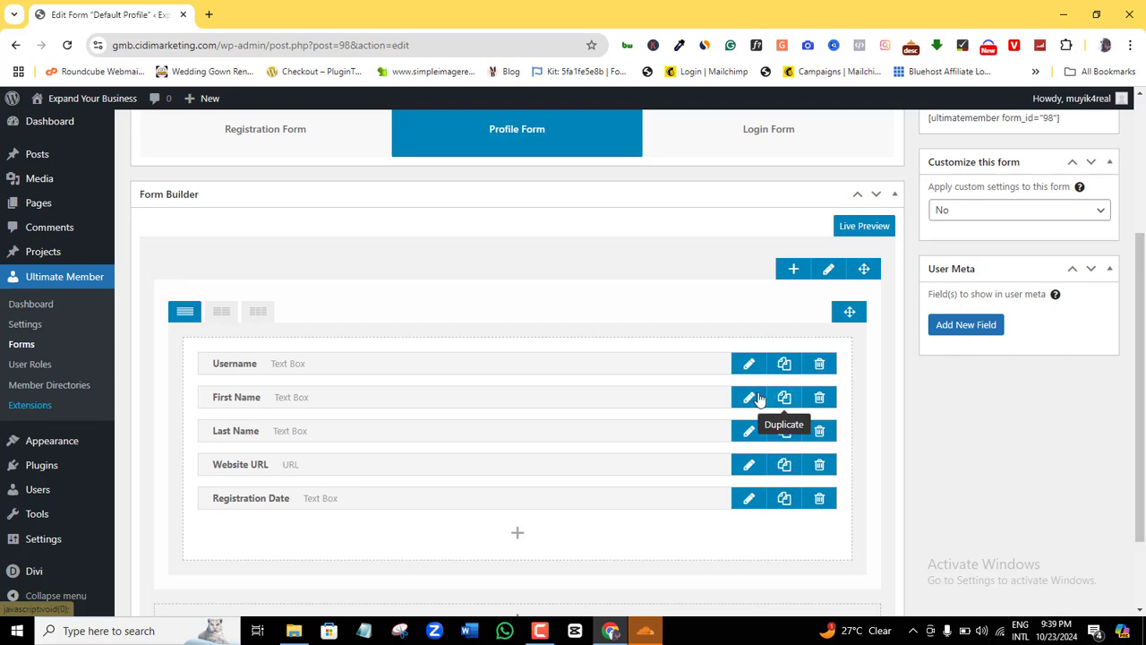
pyautogui.click(520, 534)
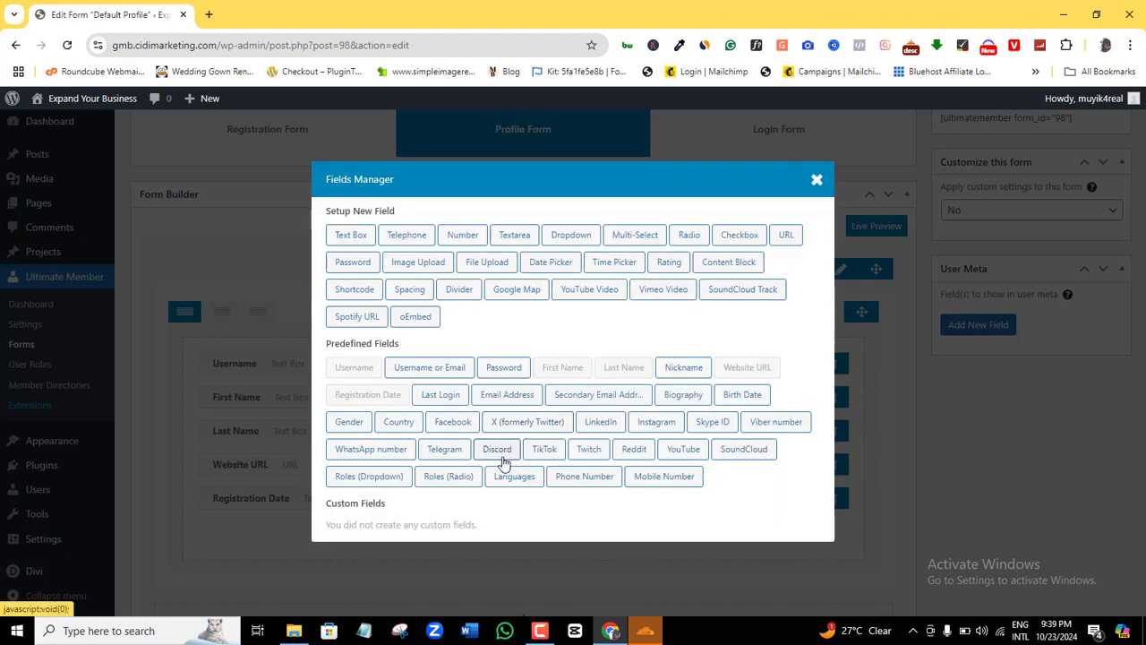
pyautogui.click(817, 182)
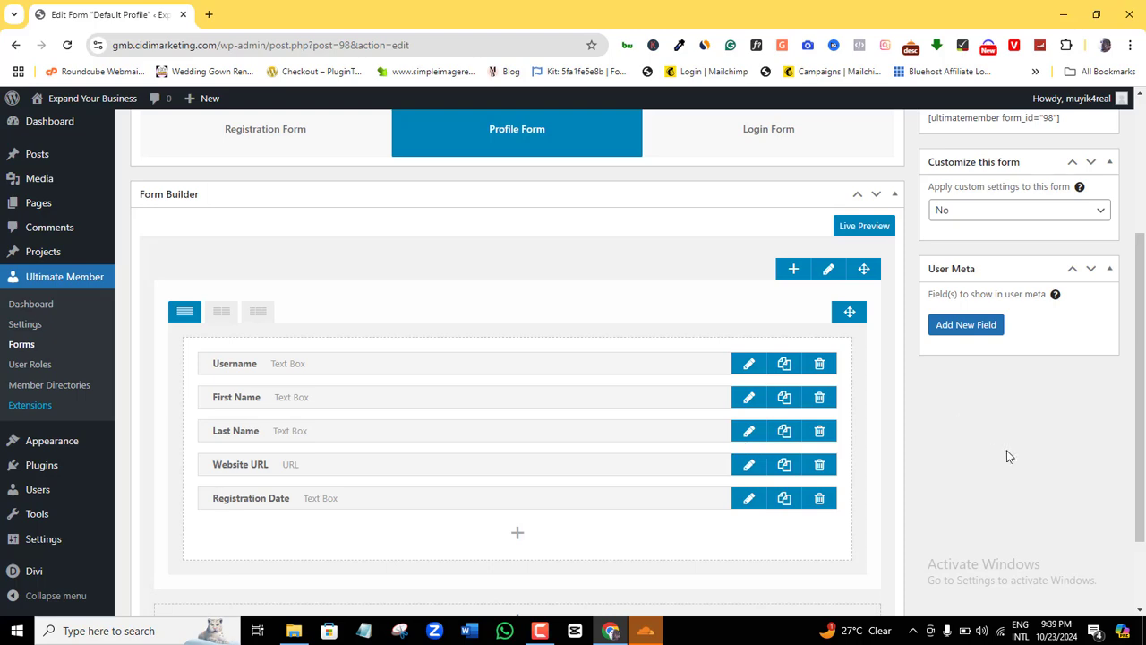
# - Check the profile form in a live preview, return to editing and save the form
pyautogui.moveTo(1144, 415); pyautogui.dragTo(1145, 253)
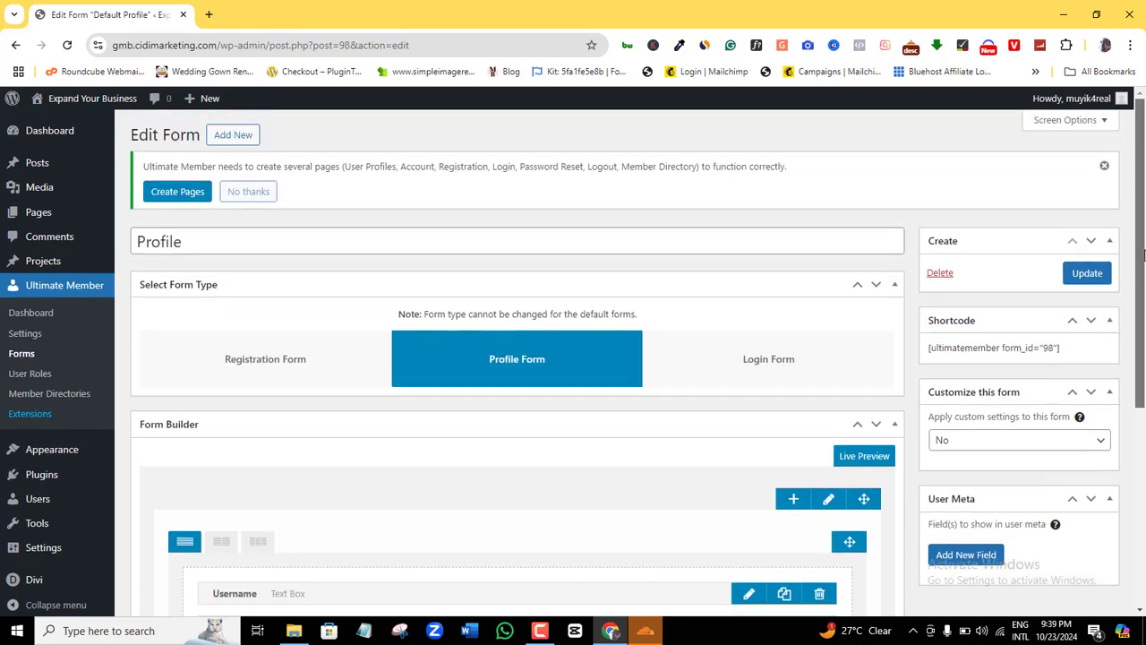
pyautogui.click(846, 461)
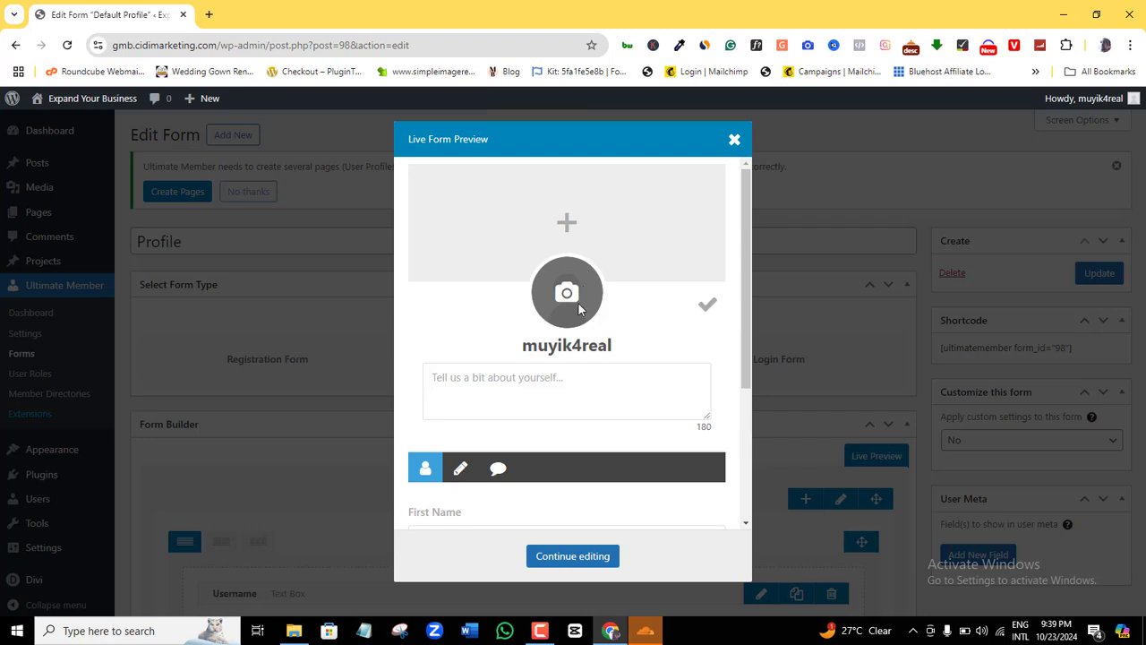
pyautogui.moveTo(745, 276); pyautogui.dragTo(743, 439)
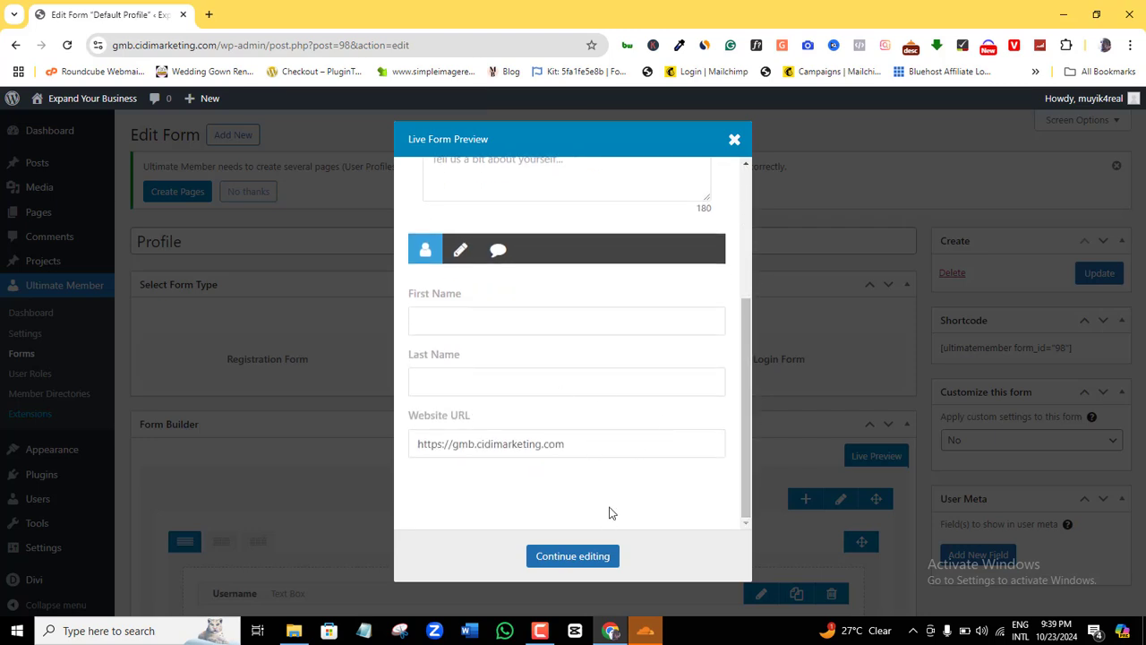
pyautogui.click(583, 555)
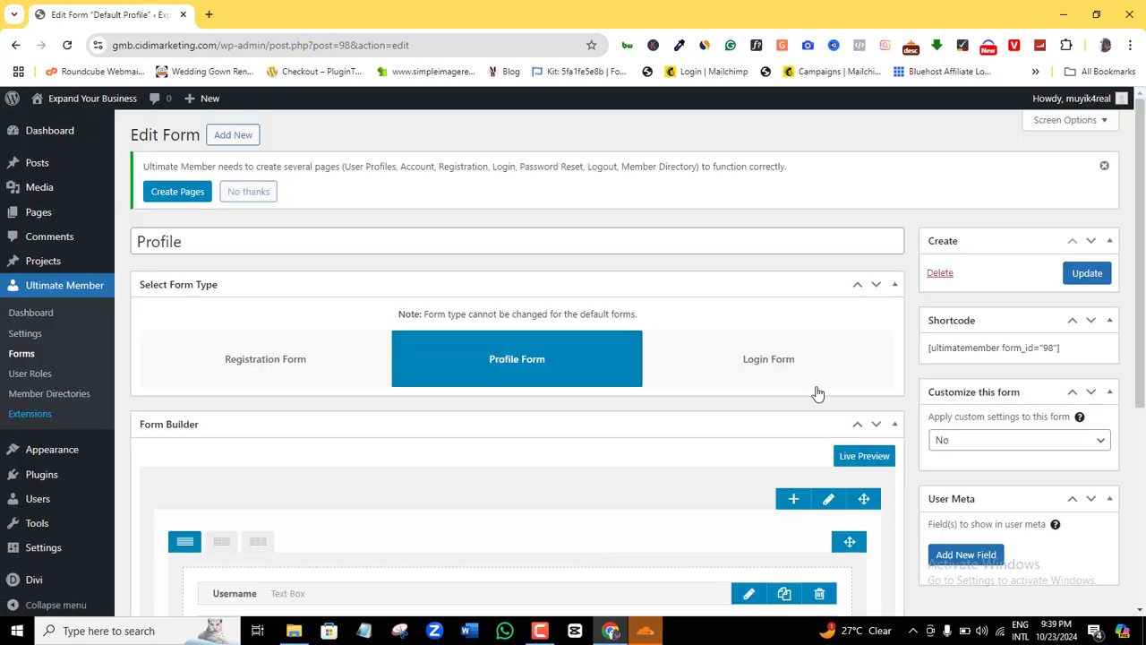
pyautogui.click(1083, 272)
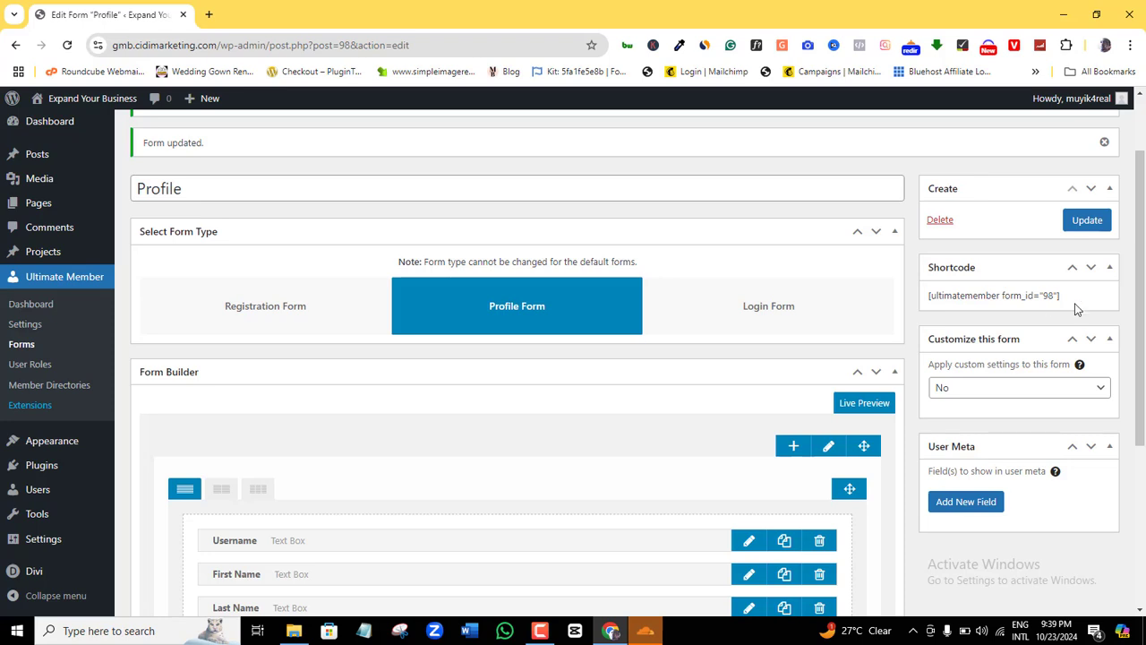
pyautogui.moveTo(1139, 319); pyautogui.dragTo(1139, 261)
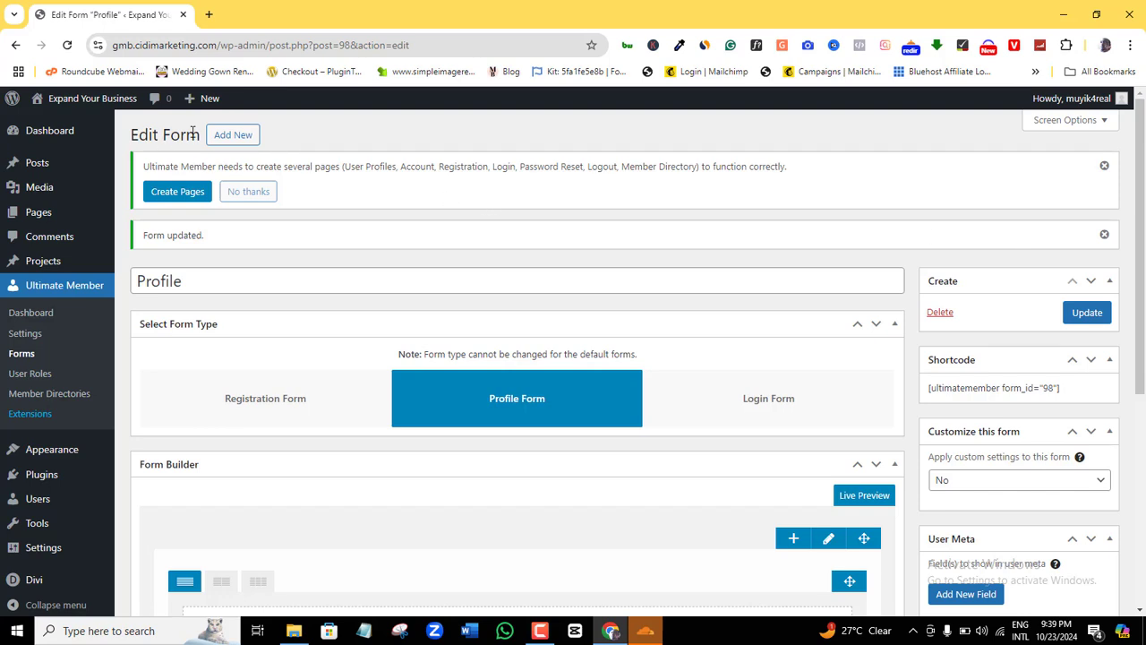
# - Look at a blank new form, dismiss the page-creation notice and return to the forms list without creating the form
pyautogui.click(236, 139)
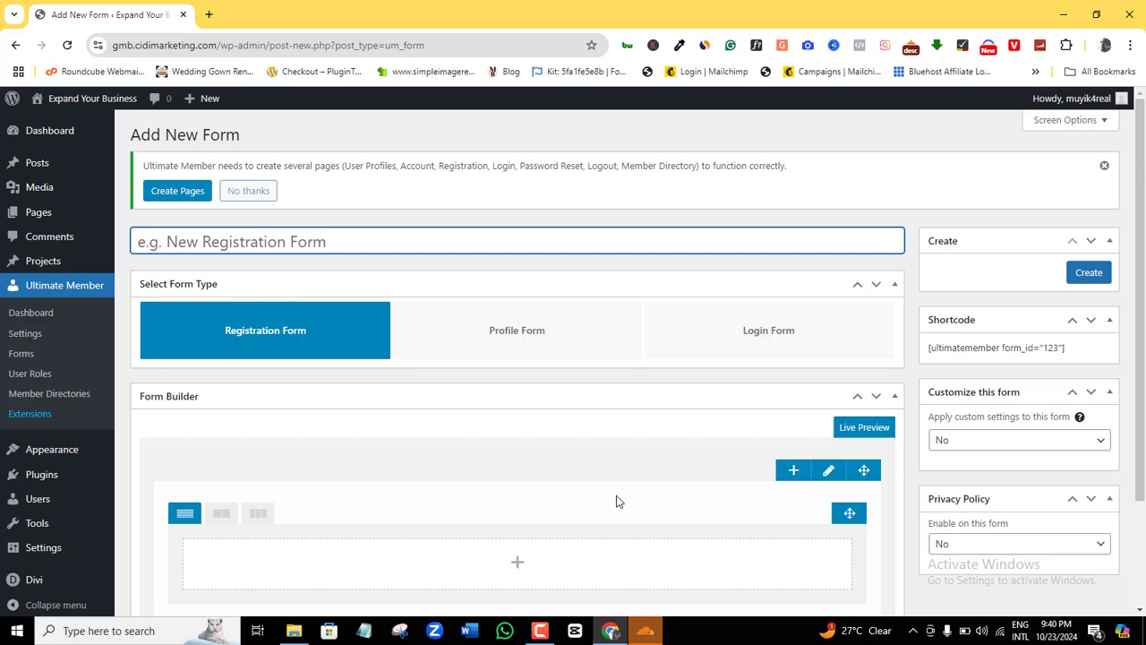
pyautogui.click(1105, 168)
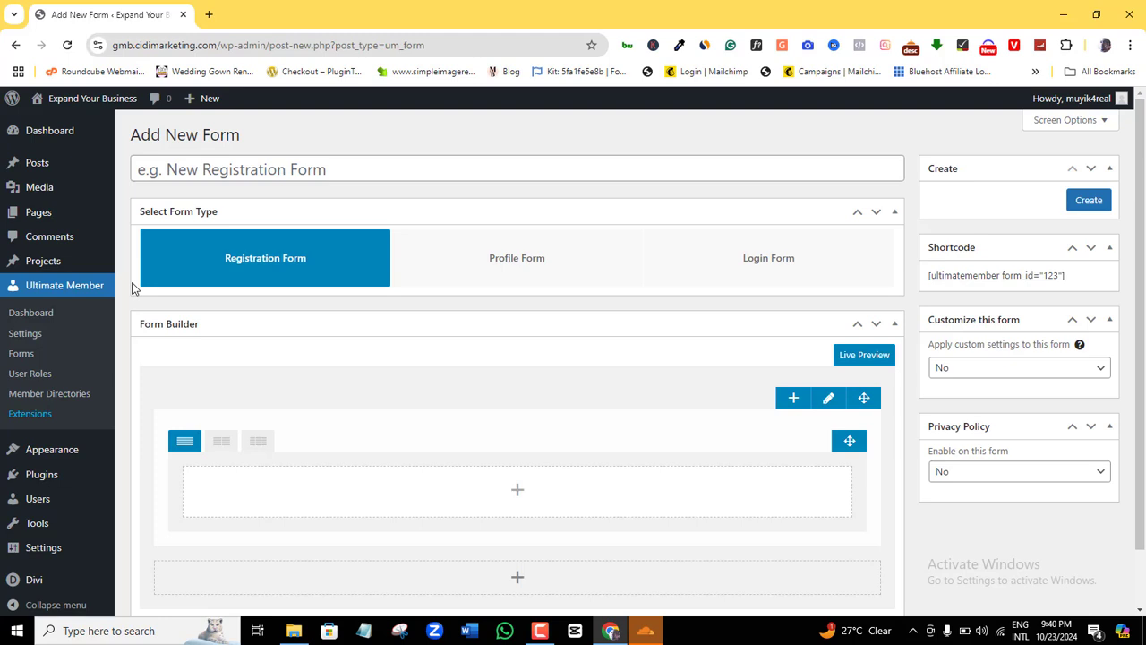
pyautogui.click(26, 355)
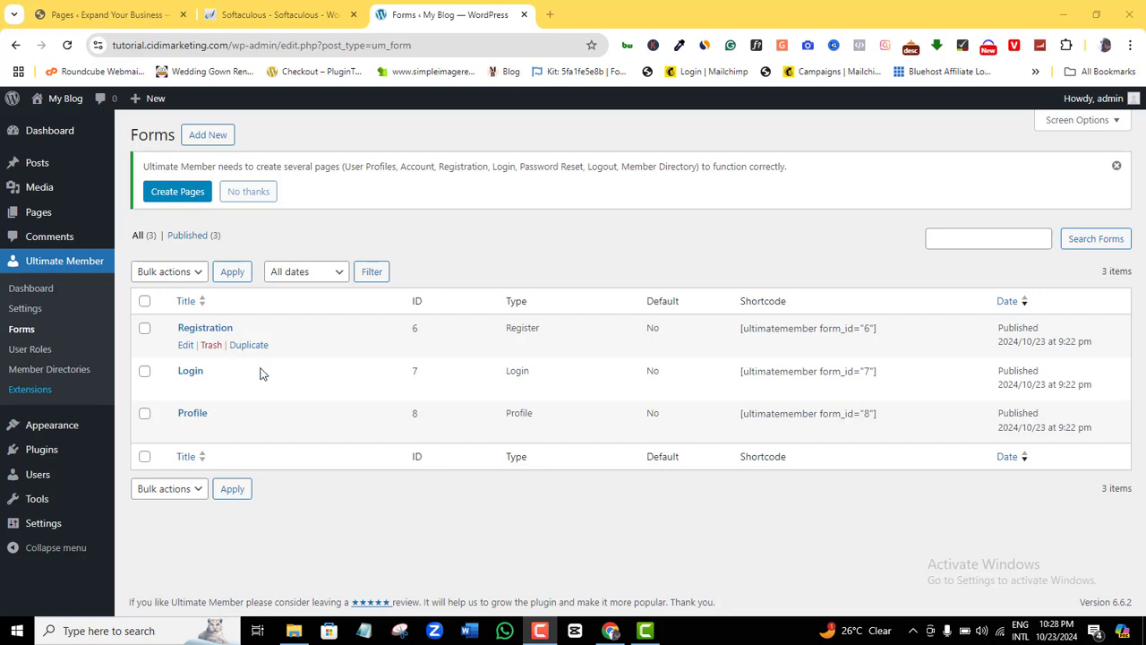
# - Create the pages Ultimate Member requires and save their page assignments
pyautogui.moveTo(276, 399)
pyautogui.moveTo(37, 218)
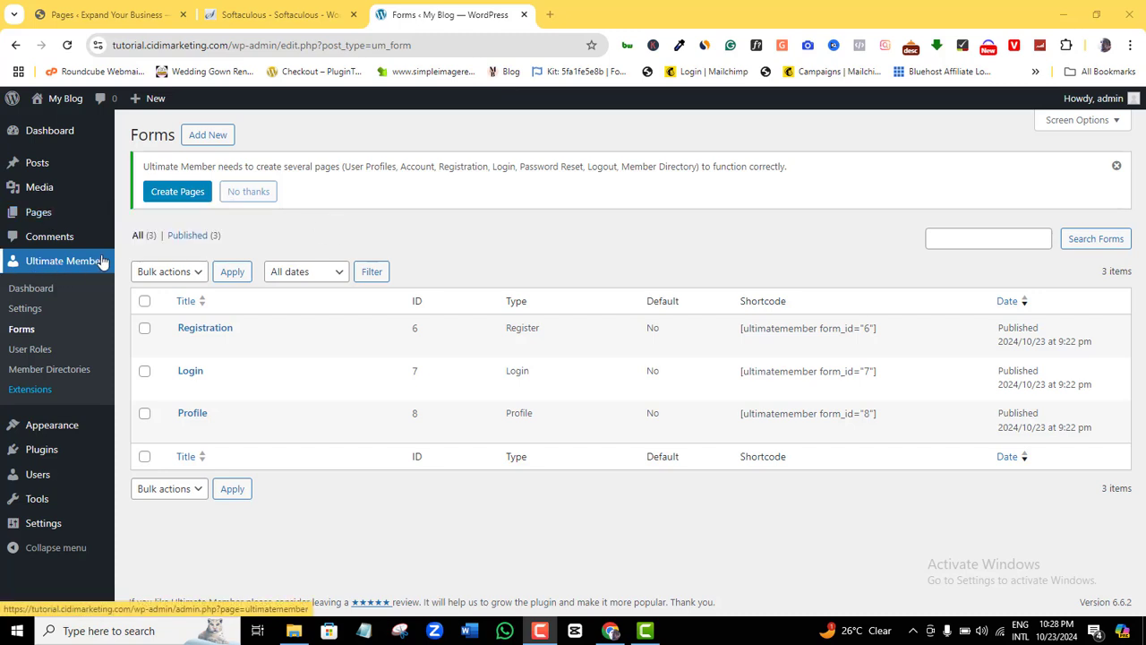
pyautogui.click(179, 195)
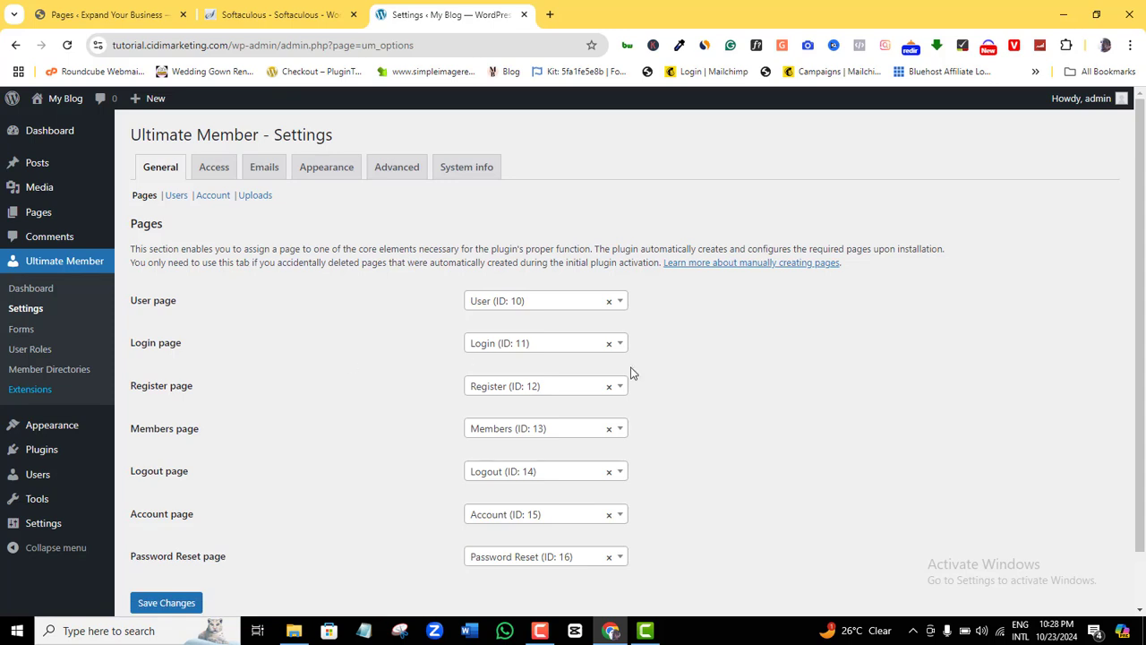
pyautogui.scroll(-1, 1144, 215)
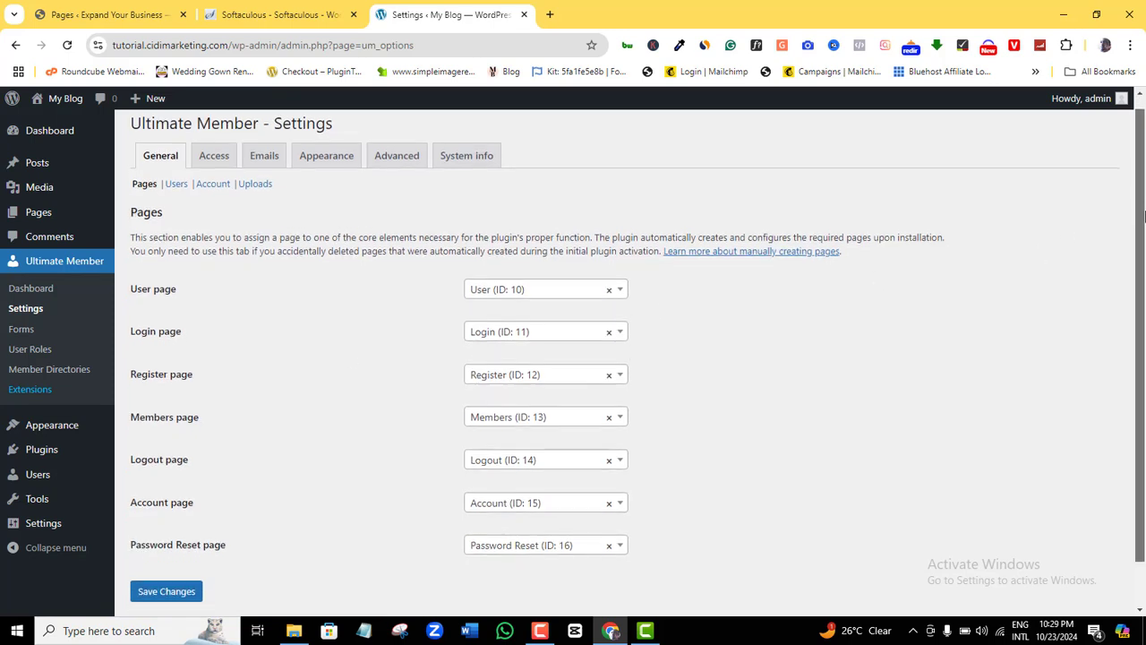
pyautogui.scroll(-1, 1144, 215)
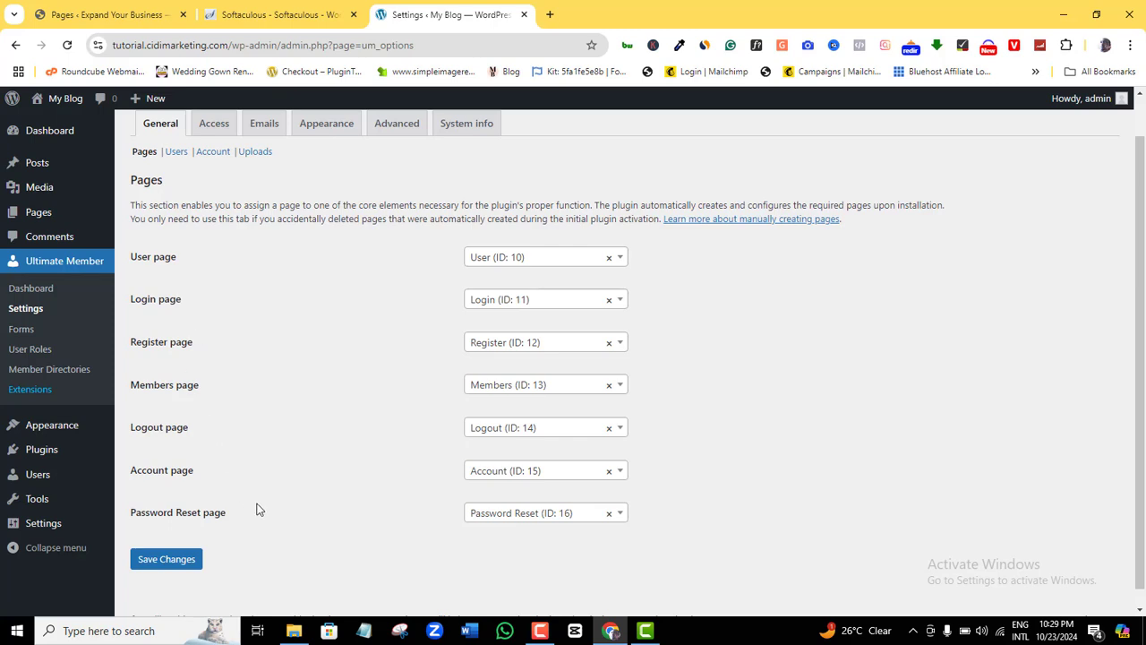
pyautogui.click(176, 560)
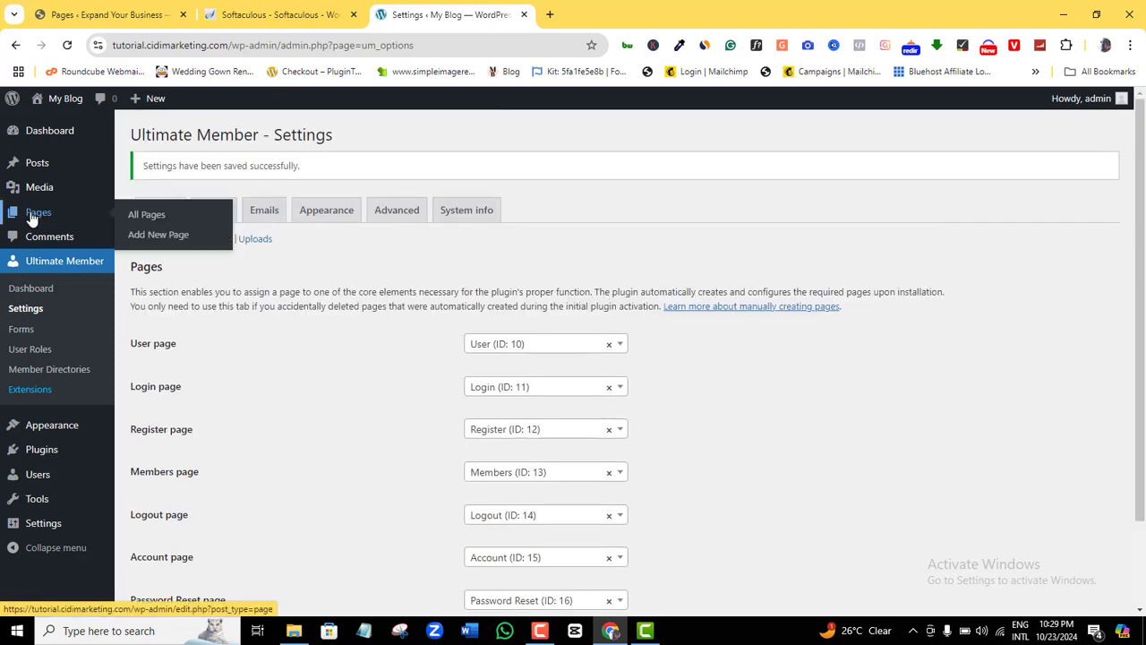
# - Look through the site's list of pages and open the Register page for editing in a new tab
pyautogui.click(147, 222)
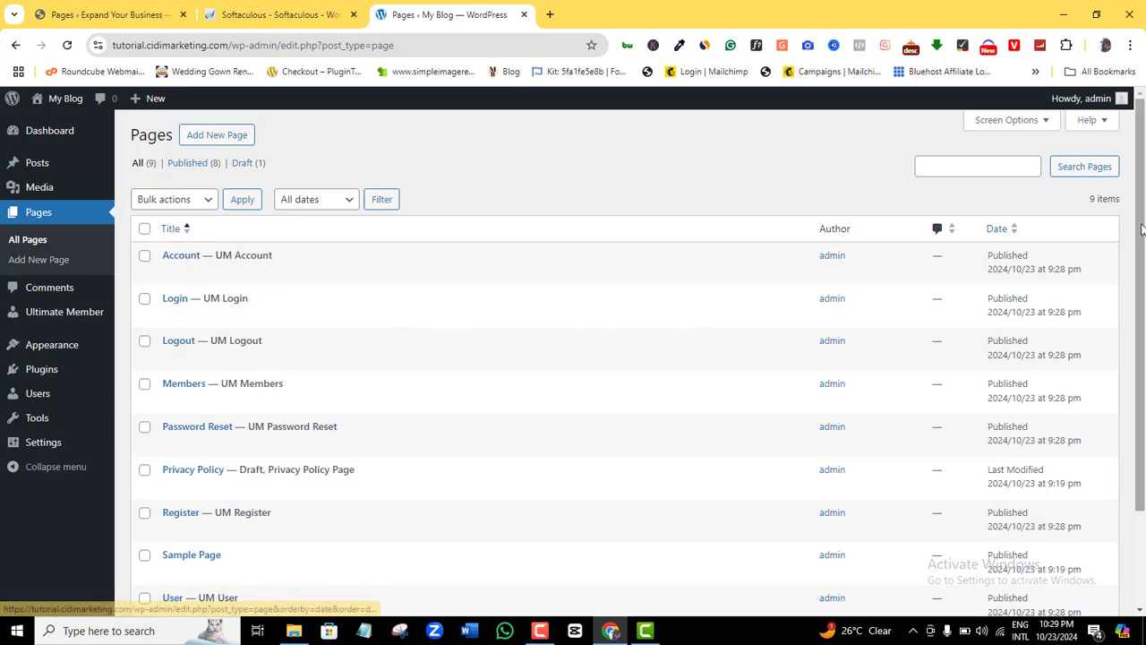
pyautogui.moveTo(1141, 226)
pyautogui.mouseDown()
pyautogui.moveTo(1141, 279)
pyautogui.moveTo(1141, 225)
pyautogui.mouseUp()
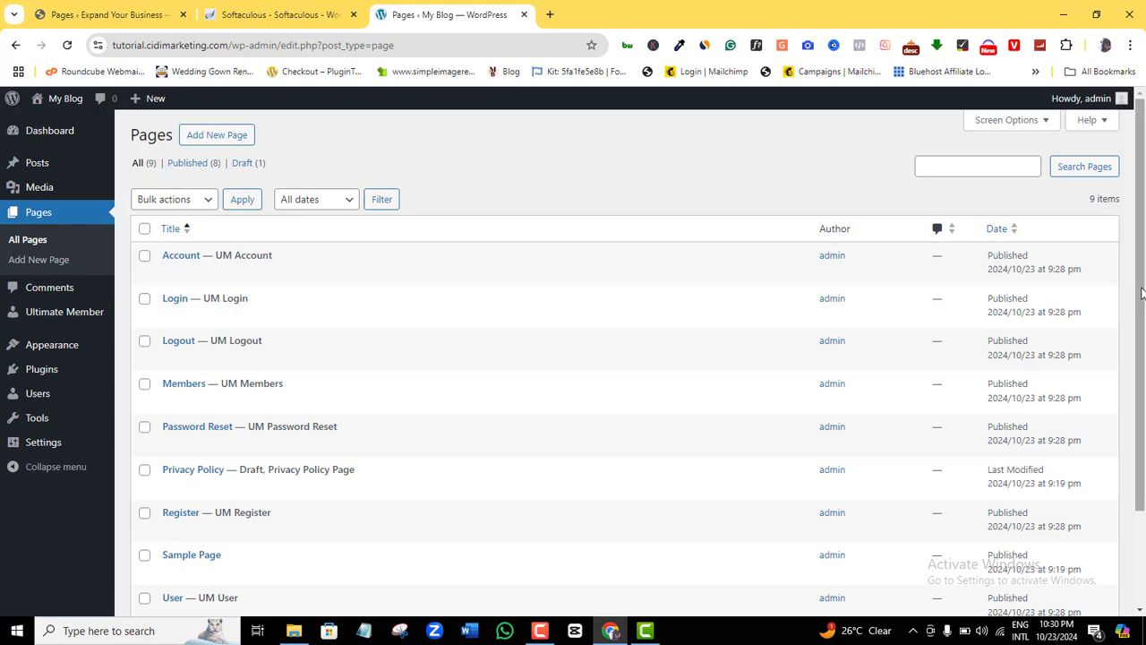
pyautogui.scroll(-1, 1144, 347)
pyautogui.scroll(-1, 1144, 347)
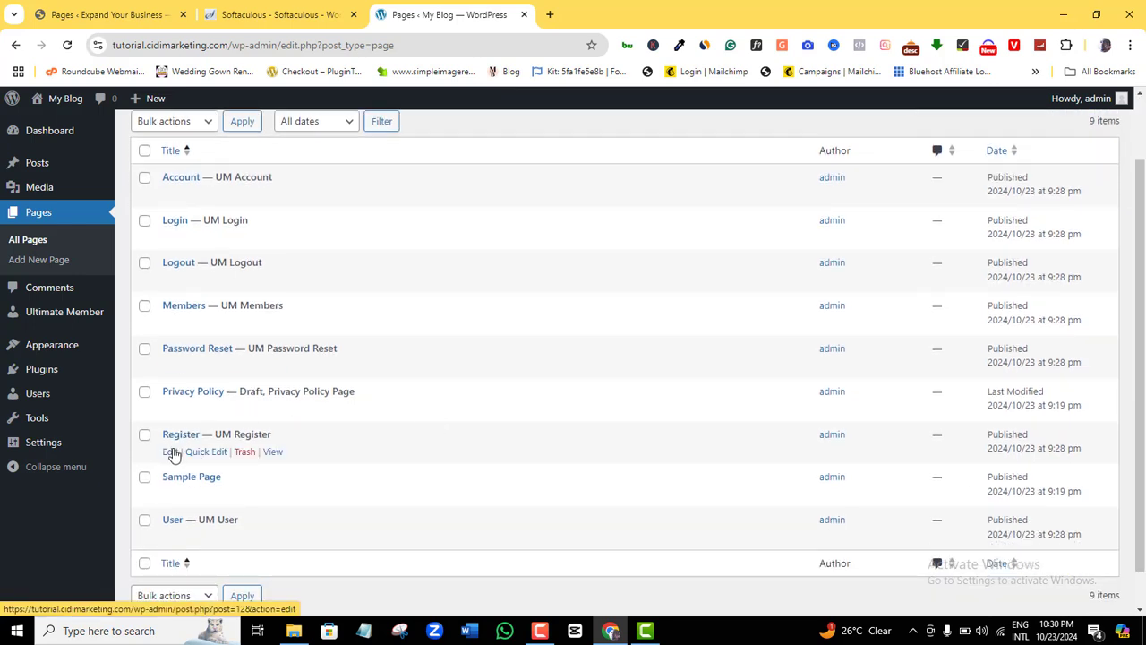
pyautogui.rightClick(170, 455)
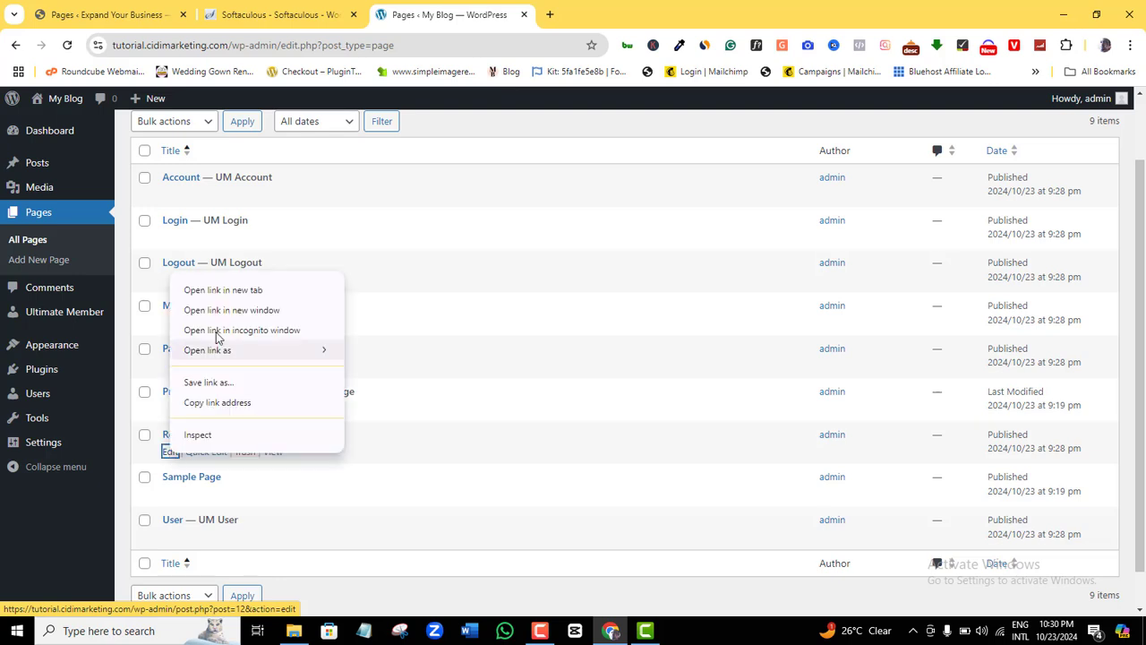
pyautogui.click(239, 289)
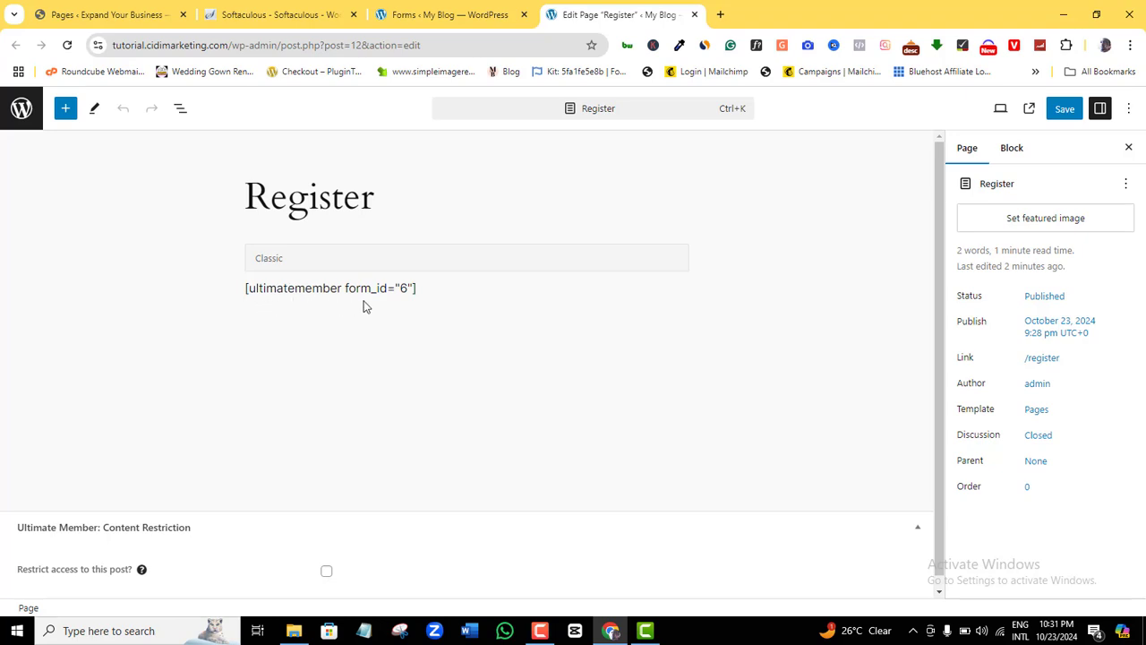
# - Save the Register page and view it on the live site in a new tab
pyautogui.click(1066, 109)
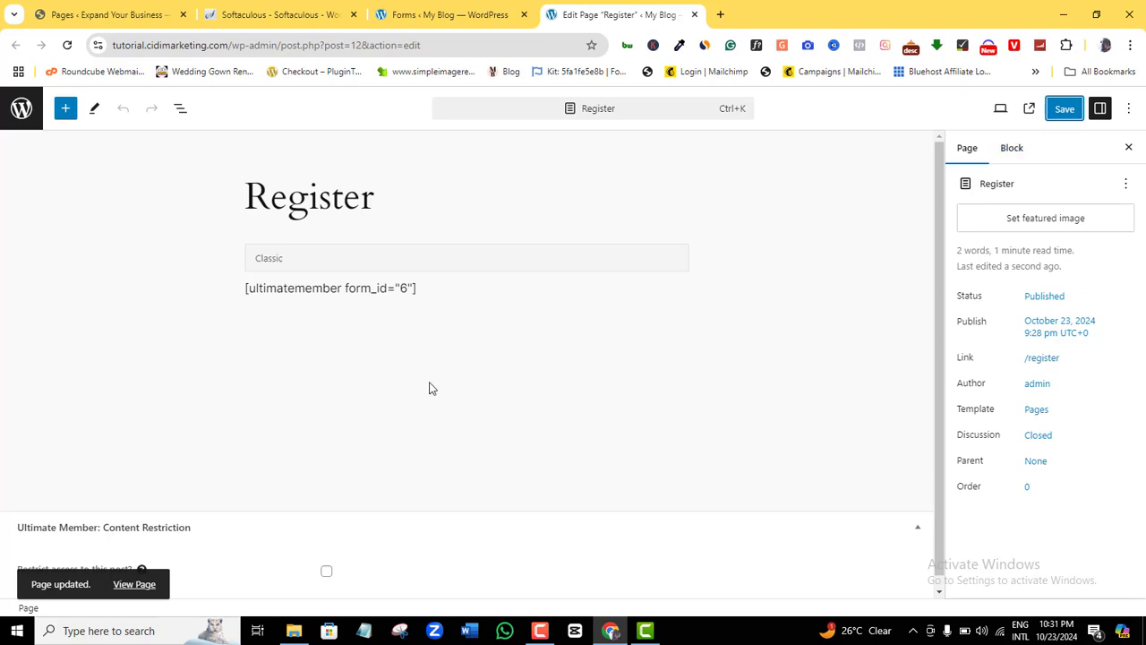
pyautogui.rightClick(146, 588)
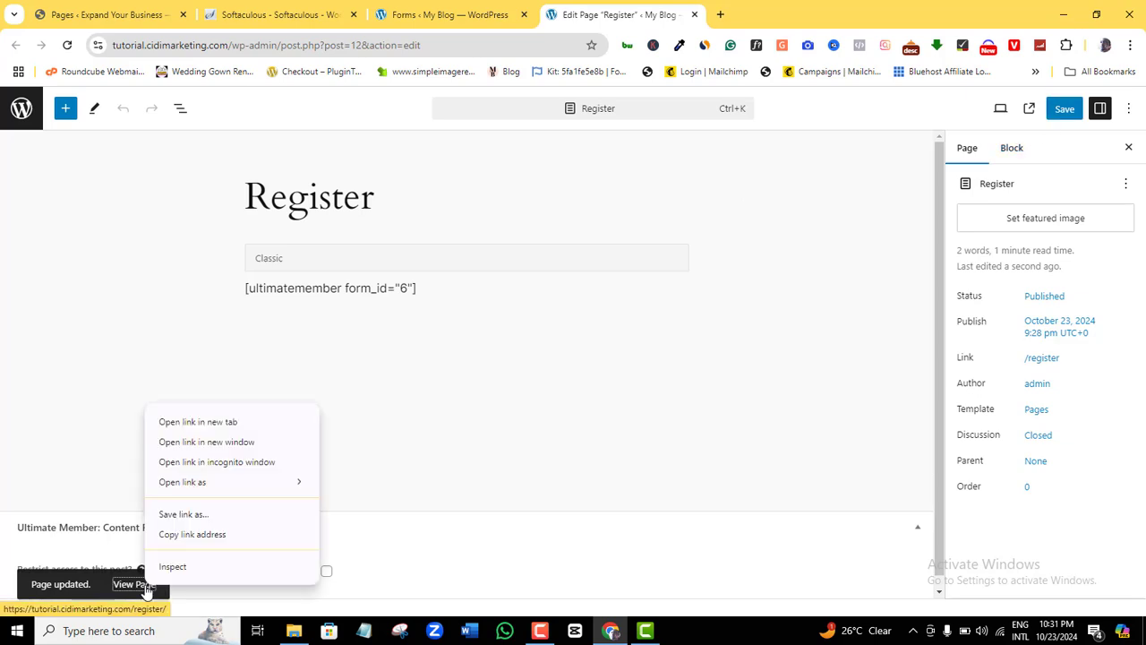
pyautogui.click(215, 421)
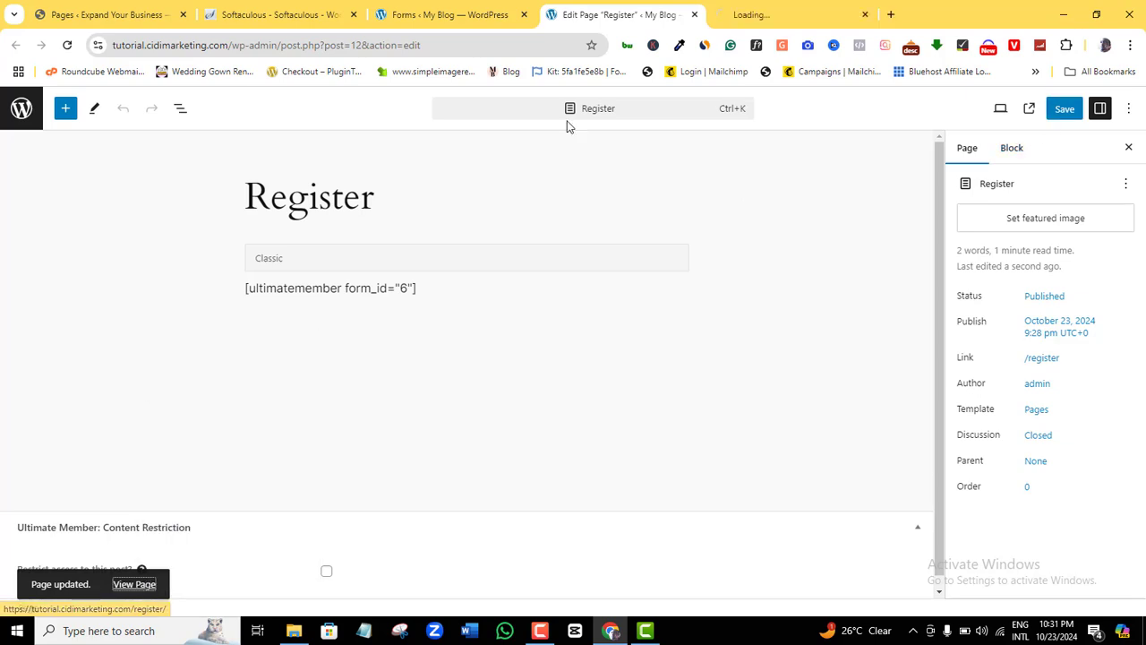
pyautogui.click(744, 19)
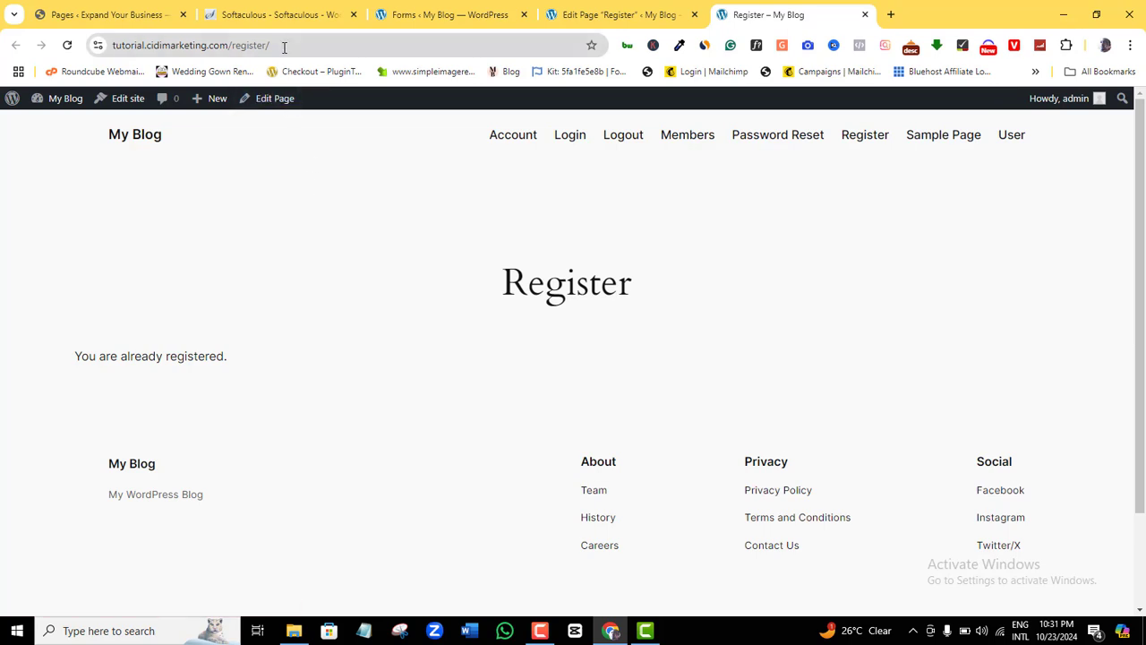
# - Copy the live Register page's address and open it in a new incognito window to see it as a logged-out visitor
pyautogui.moveTo(285, 45); pyautogui.dragTo(82, 45)
pyautogui.rightClick(127, 47)
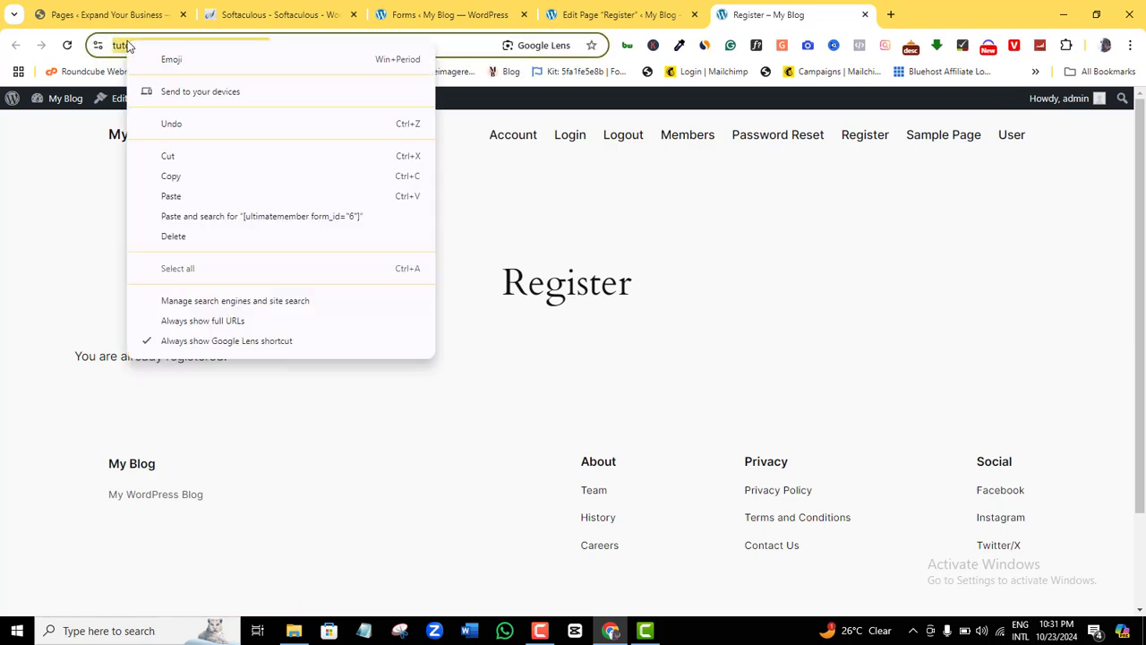
pyautogui.click(171, 177)
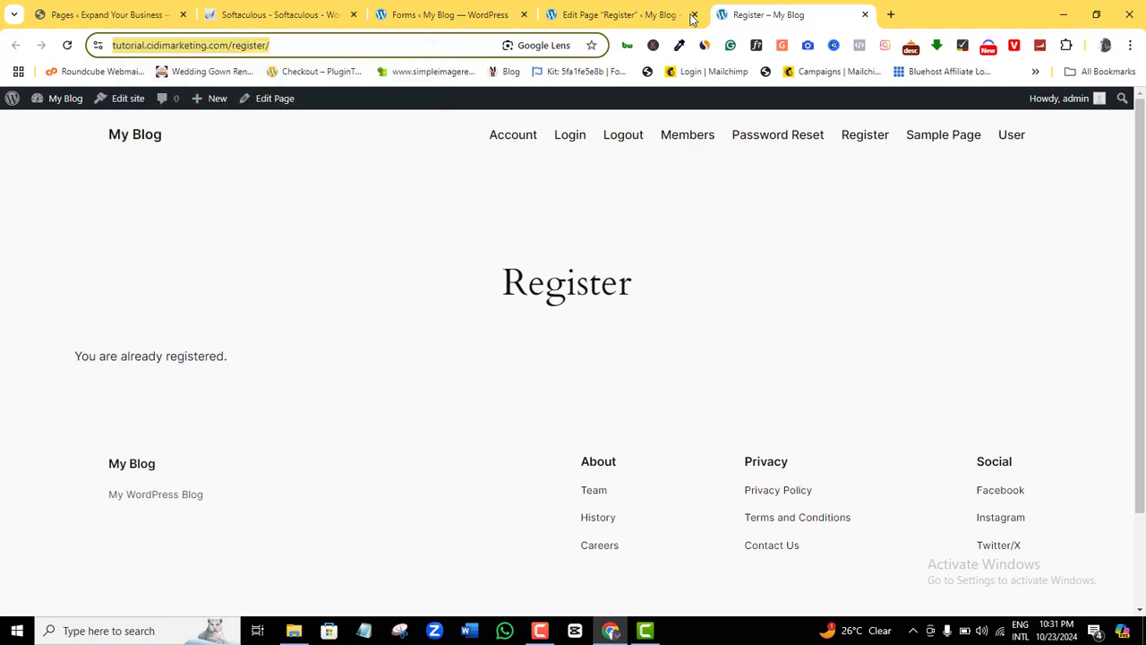
pyautogui.click(890, 14)
pyautogui.hotkey('ctrl', 'shift', 'n')
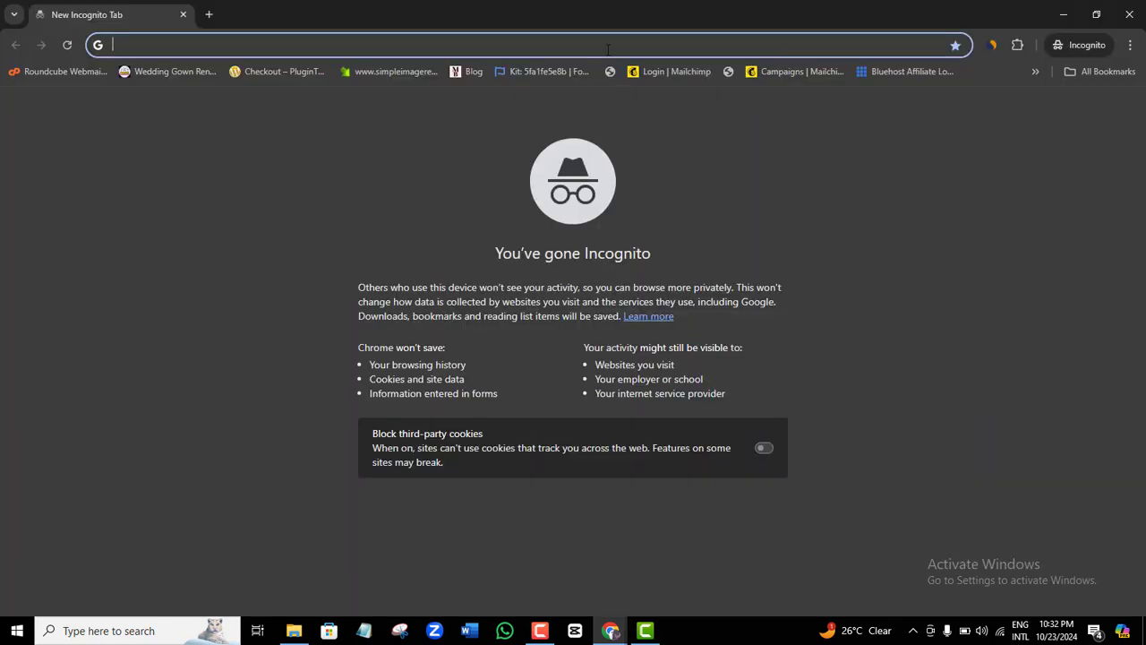
pyautogui.hotkey('ctrl', 'v')
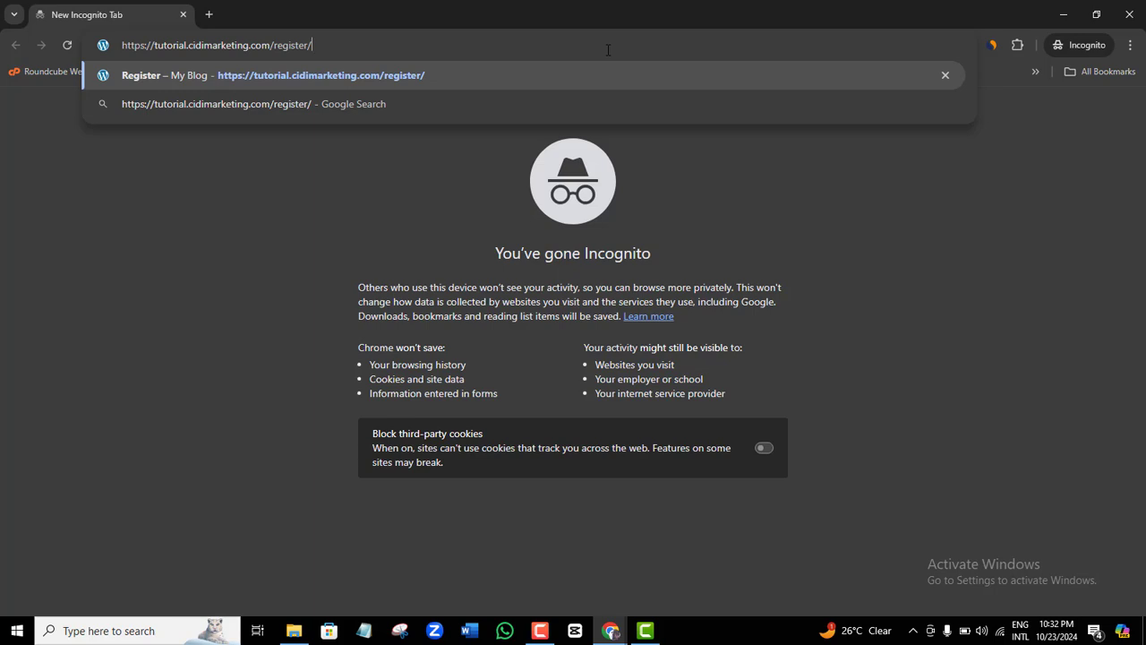
pyautogui.press('Return')
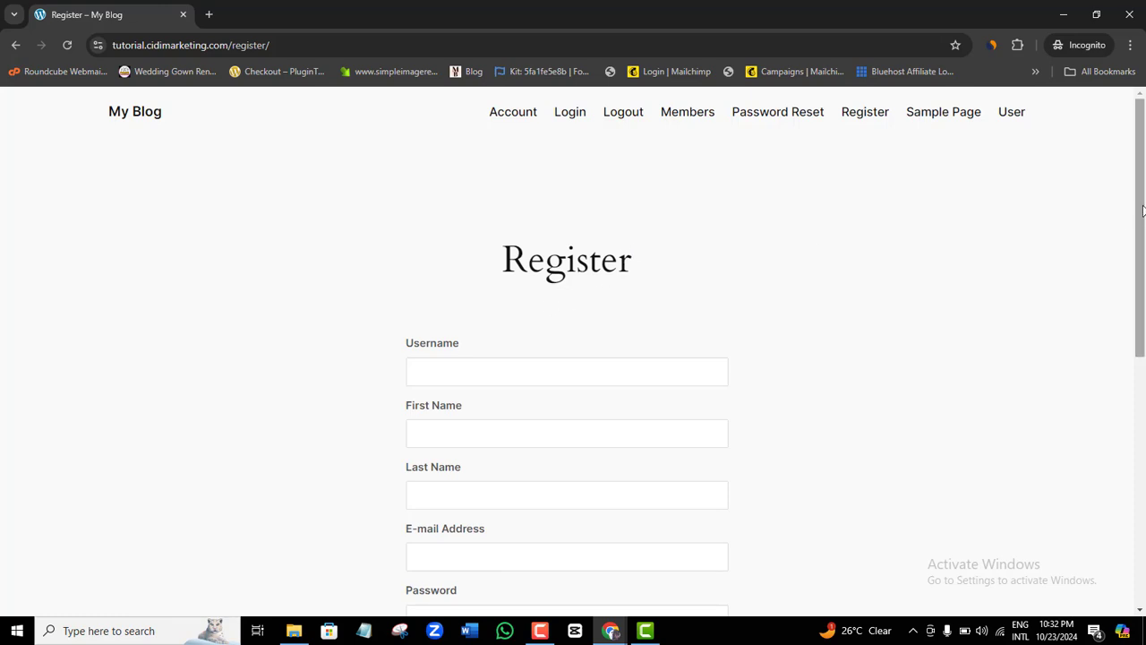
# - Look through the registration form's fields and buttons on the live Register page
pyautogui.moveTo(1143, 209); pyautogui.dragTo(1143, 280)
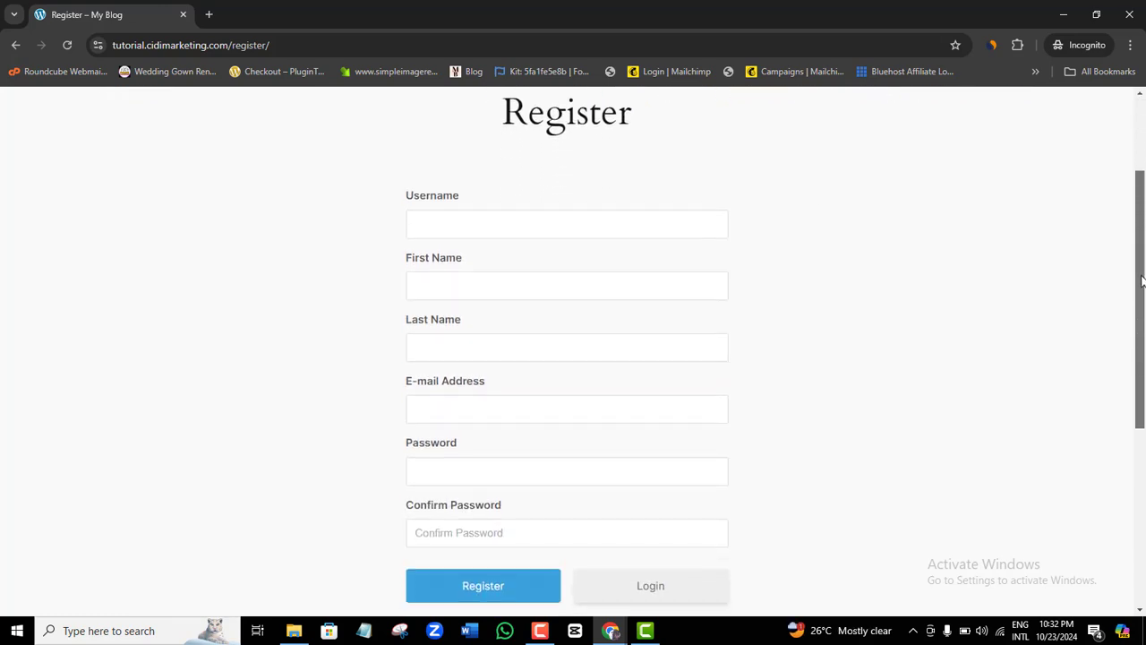
pyautogui.click(489, 216)
pyautogui.tripleClick(734, 256)
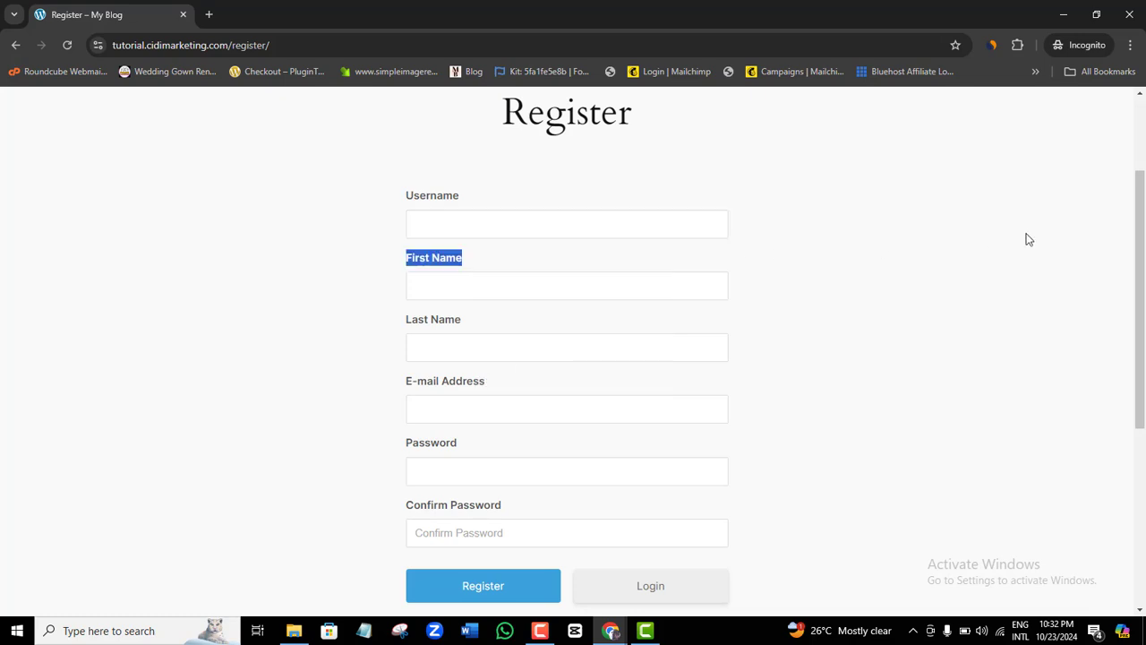
pyautogui.click(485, 400)
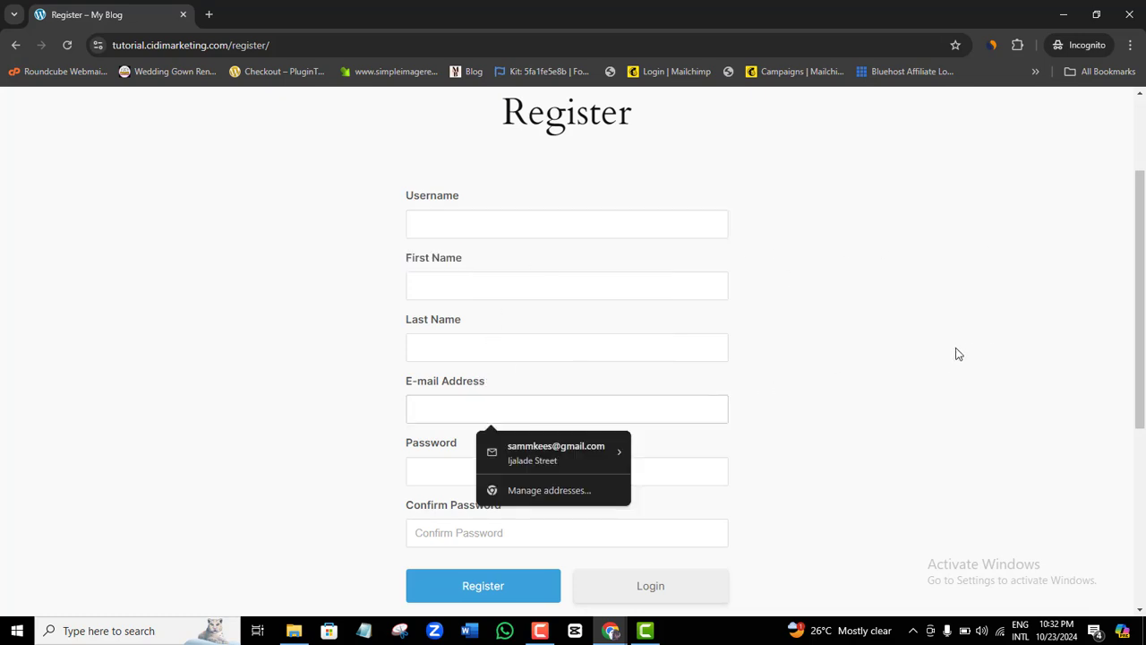
pyautogui.click(873, 353)
pyautogui.moveTo(1142, 314); pyautogui.dragTo(1142, 369)
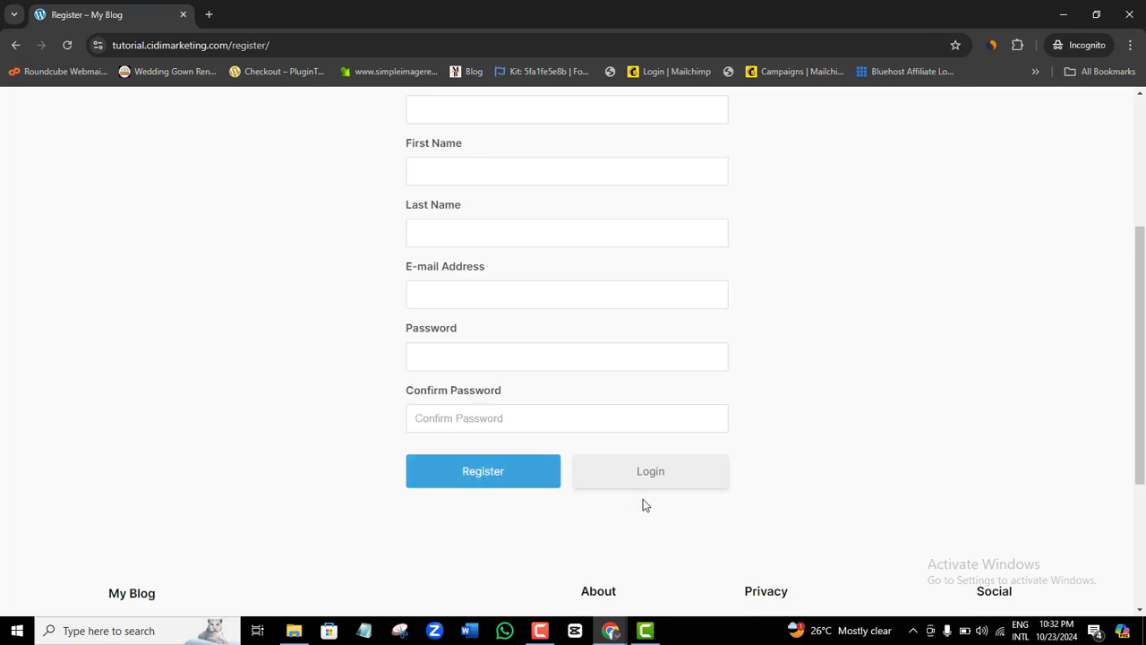
# - Return to the regular browser window and open the Login page from the site's page list for editing in a new tab
pyautogui.click(610, 631)
pyautogui.click(559, 587)
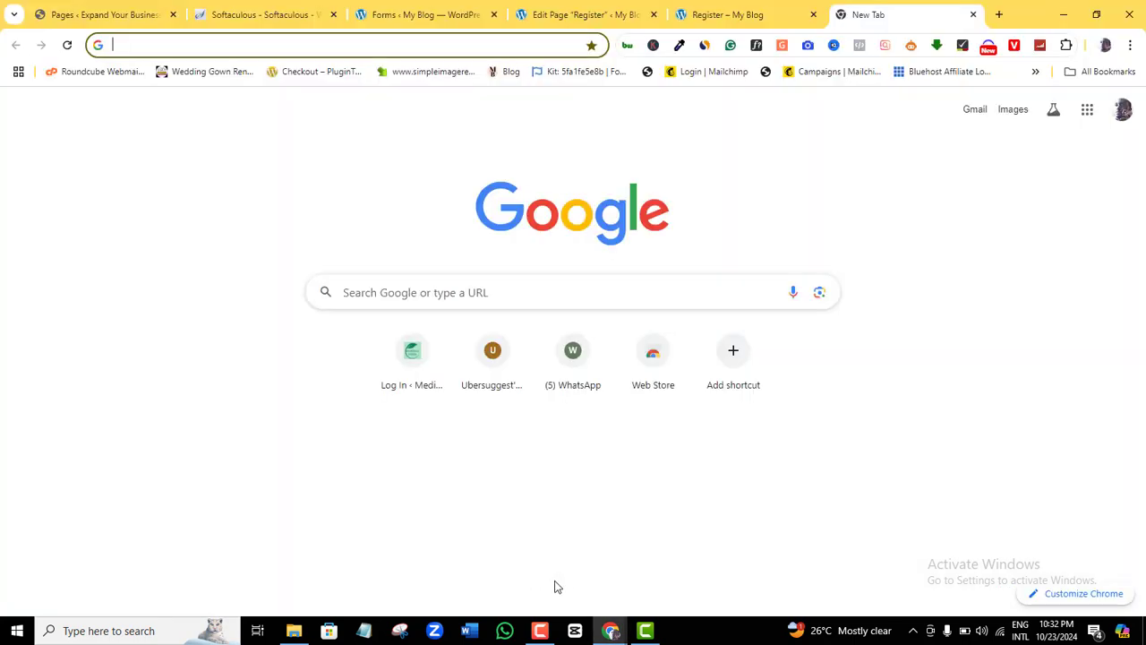
pyautogui.click(579, 15)
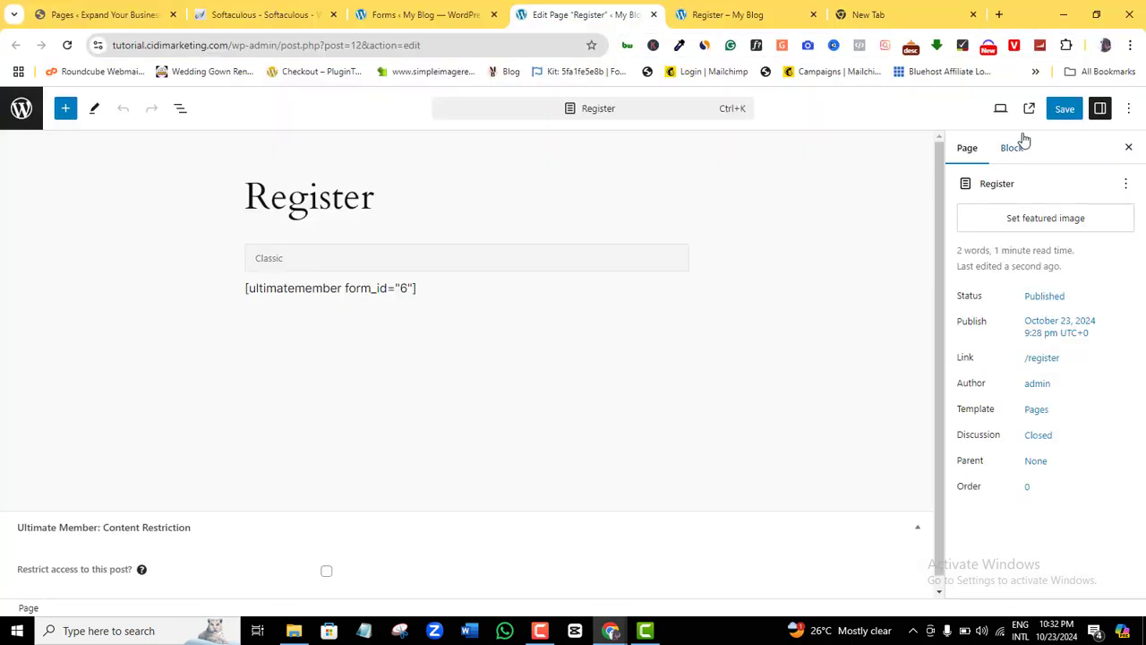
pyautogui.click(409, 11)
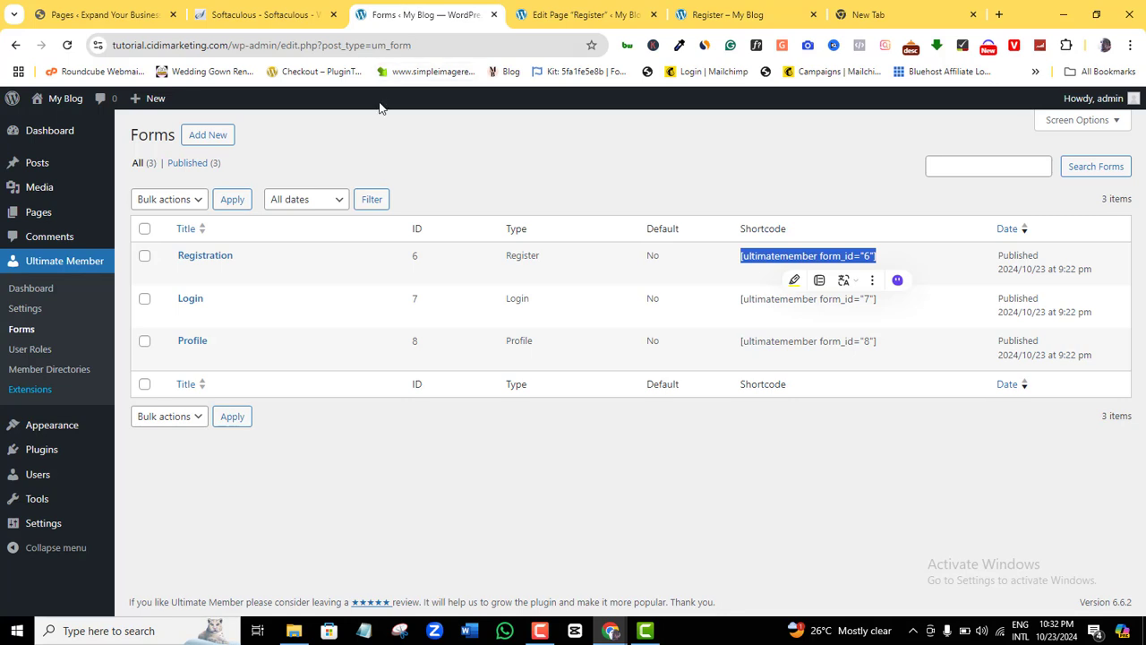
pyautogui.moveTo(36, 215)
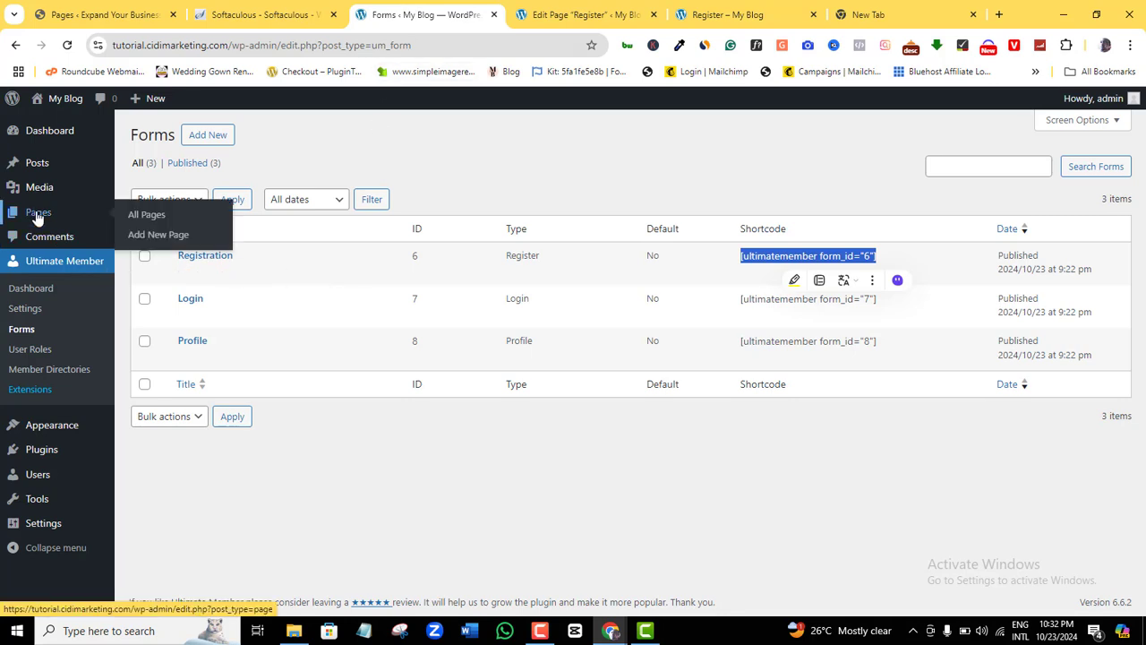
pyautogui.click(153, 217)
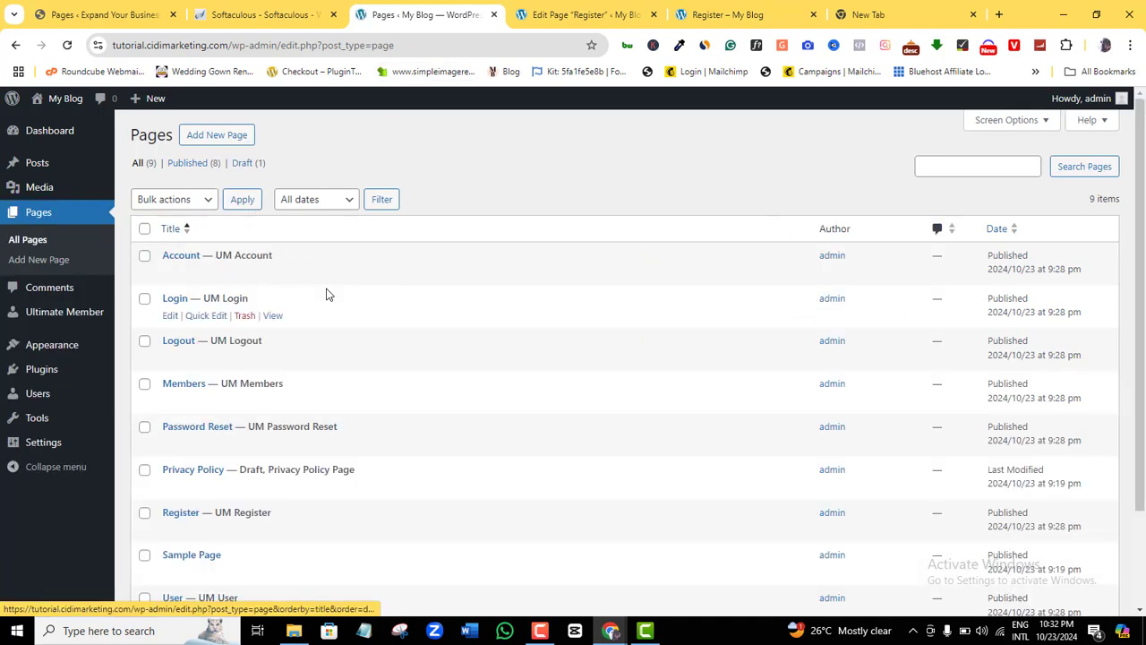
pyautogui.rightClick(169, 322)
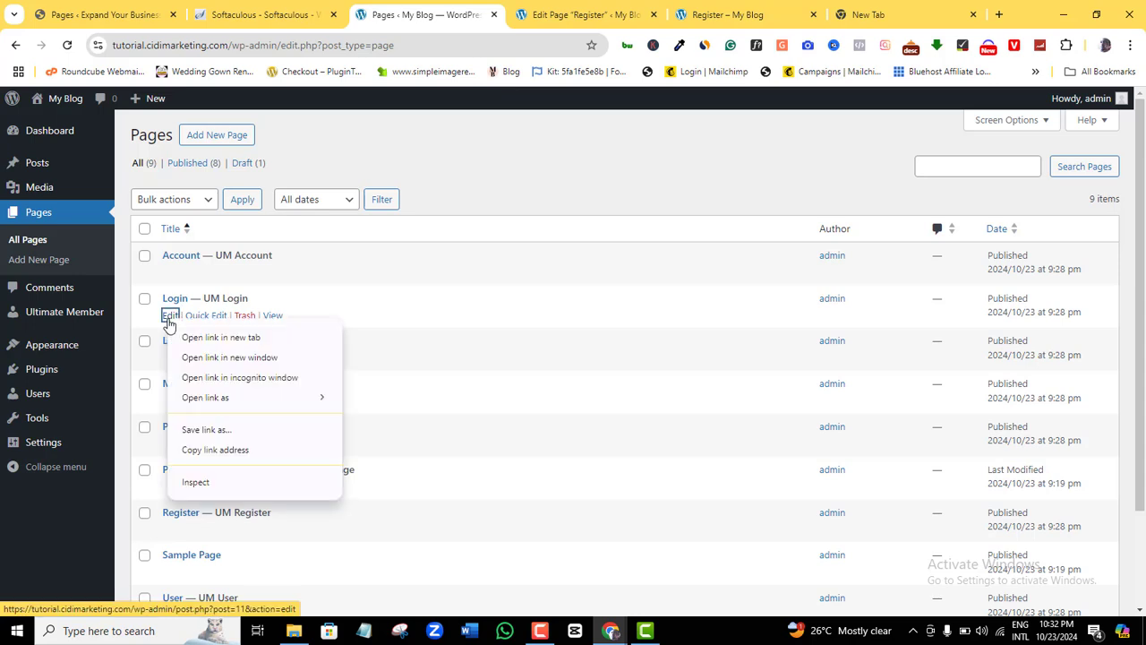
pyautogui.click(188, 336)
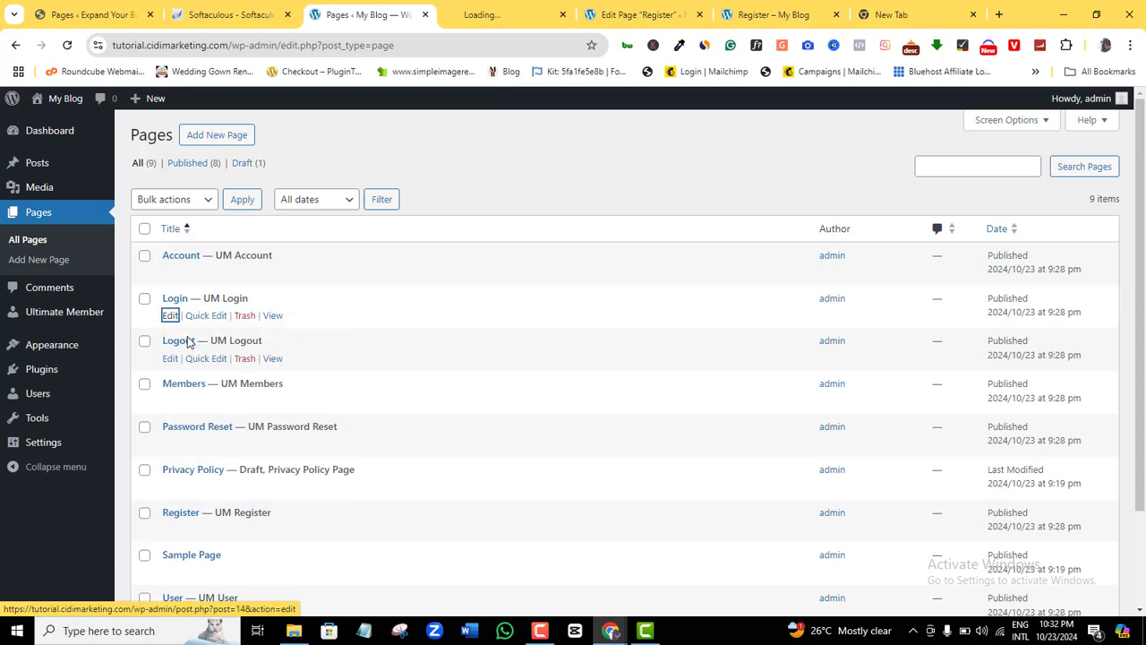
pyautogui.click(487, 17)
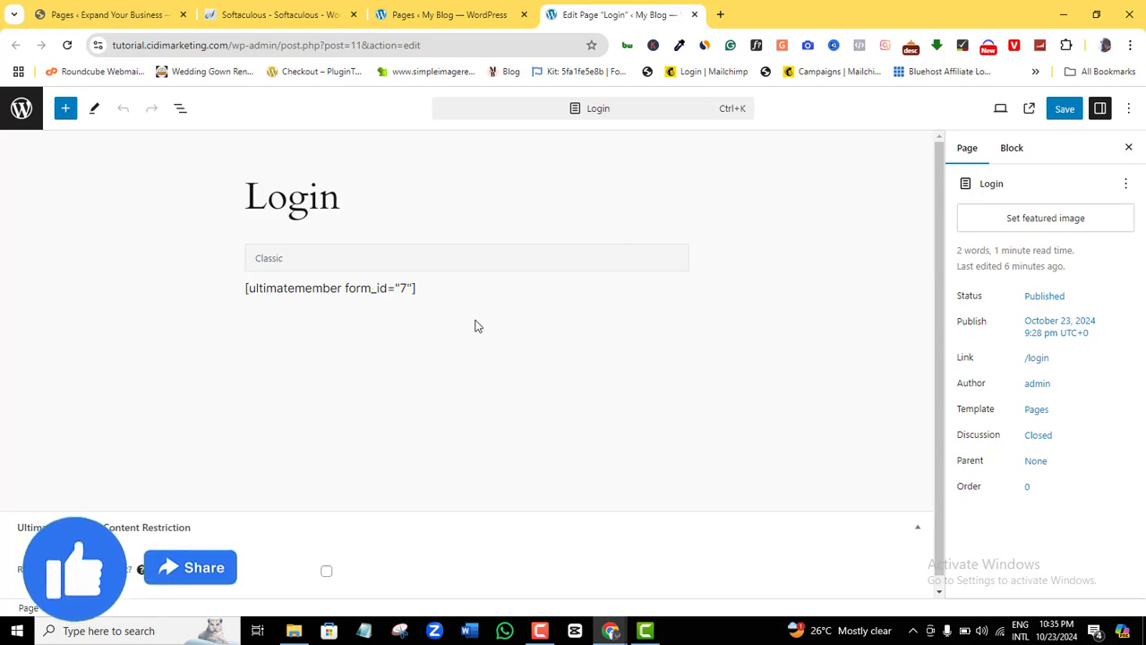
# - Save the Login page and copy the link to its live version
pyautogui.click(1074, 108)
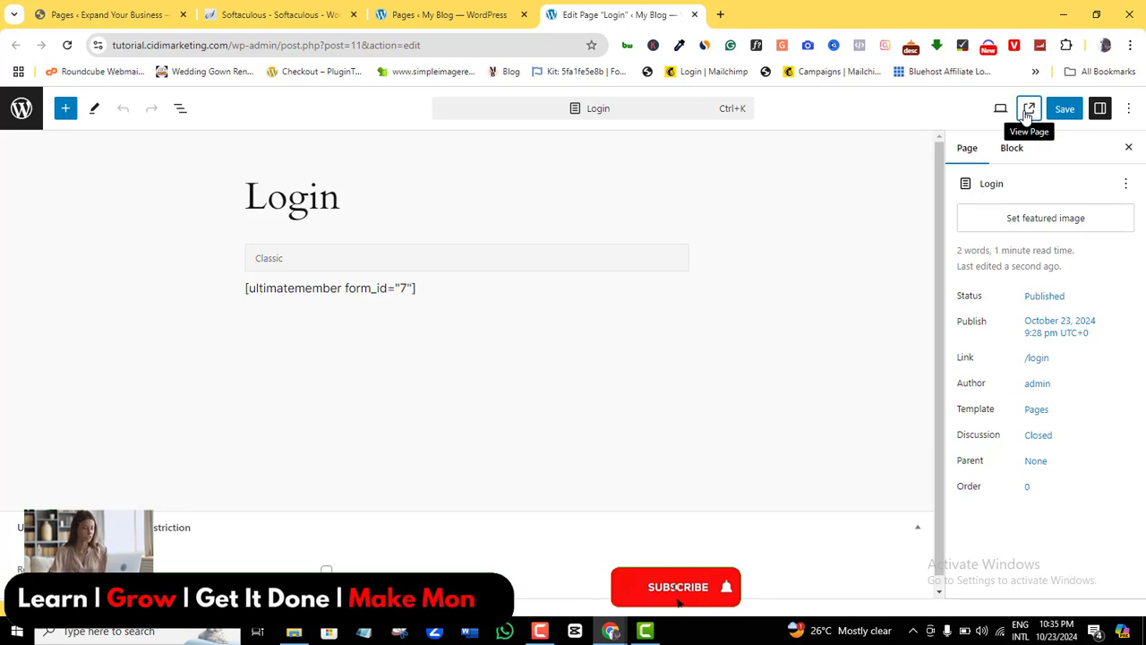
pyautogui.rightClick(1028, 108)
pyautogui.click(902, 241)
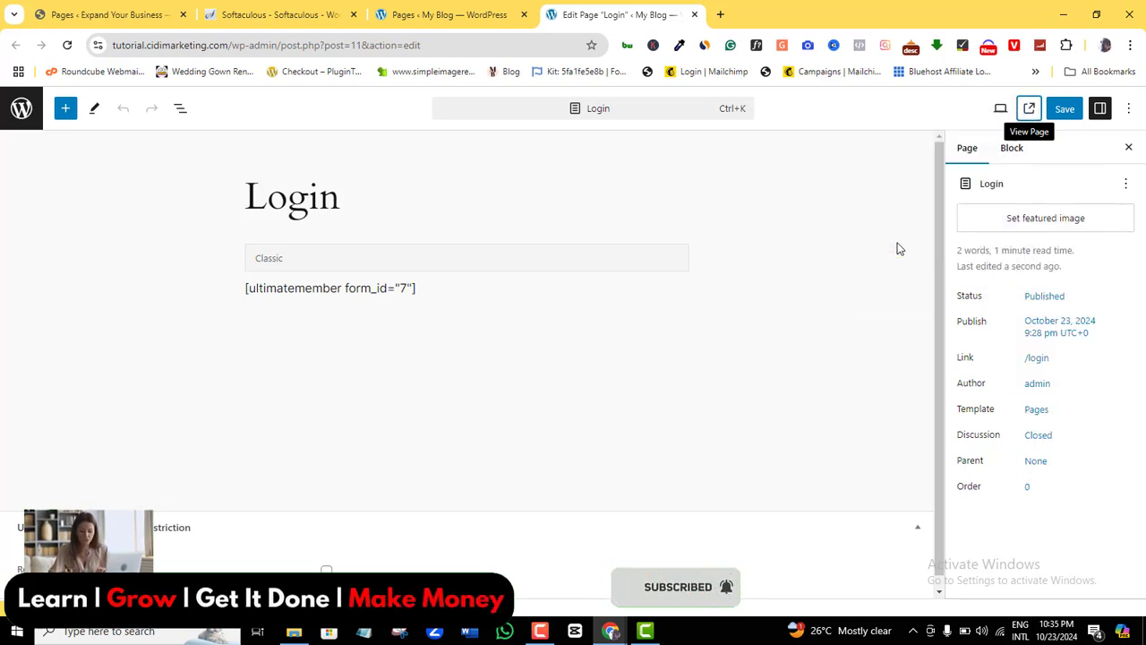
# - Open the copied Login page address in a new incognito window to check the login form
pyautogui.click(722, 16)
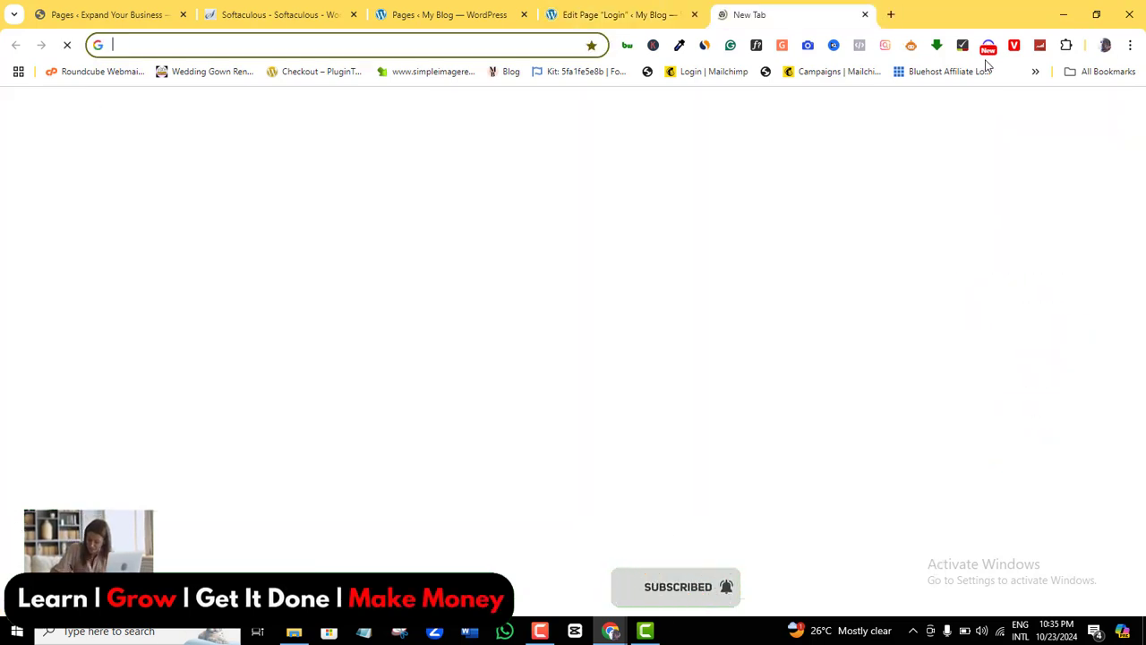
pyautogui.click(1130, 45)
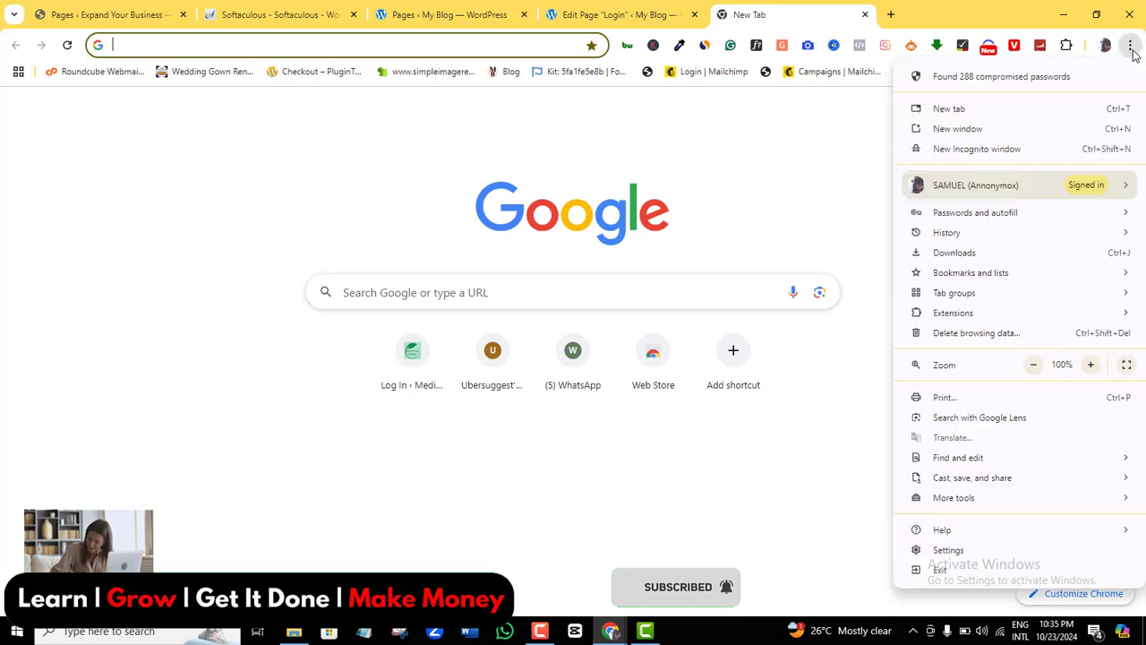
pyautogui.click(1030, 152)
pyautogui.hotkey('ctrl', 'v')
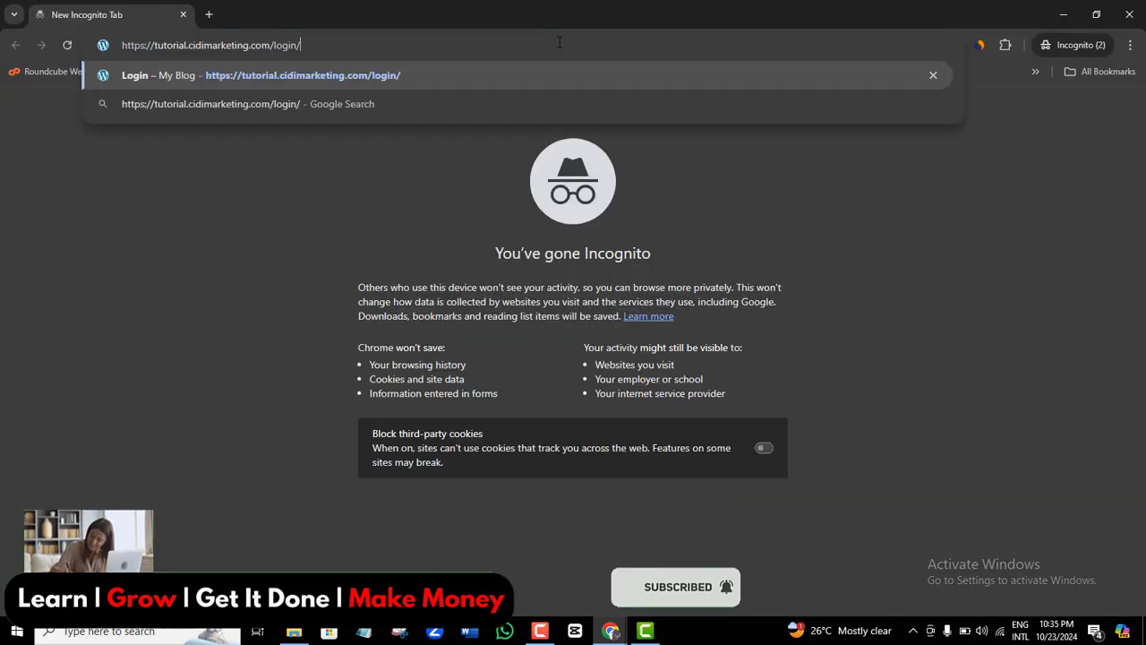
pyautogui.press('Return')
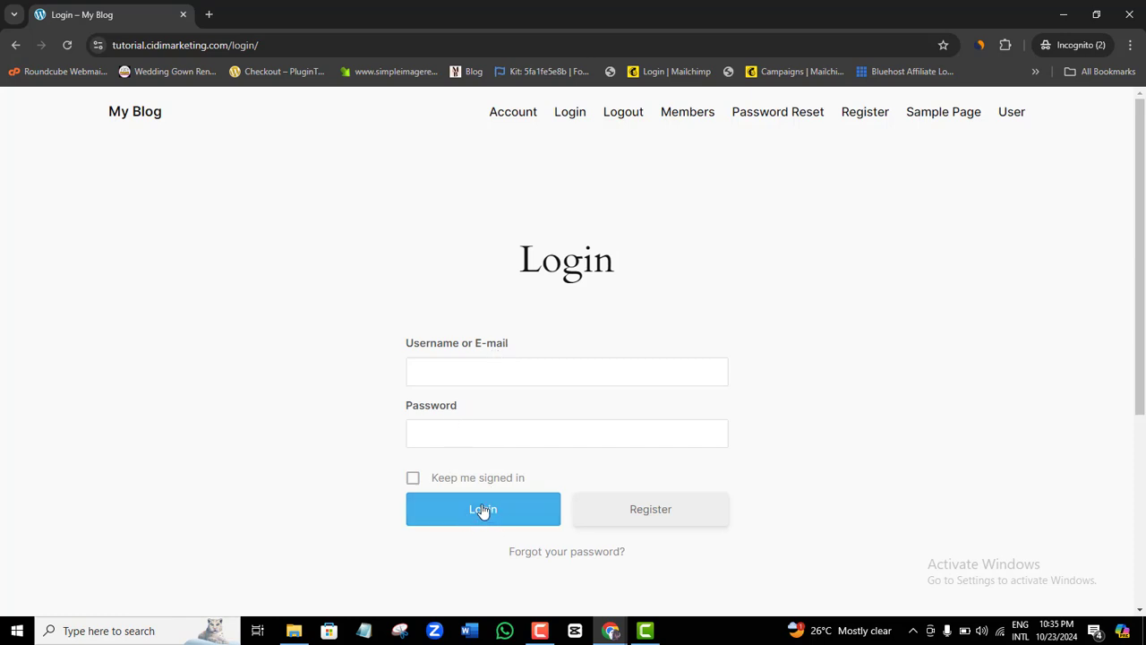
# - Open Ultimate Member's Profile form for editing and copy its shortcode
pyautogui.moveTo(612, 629)
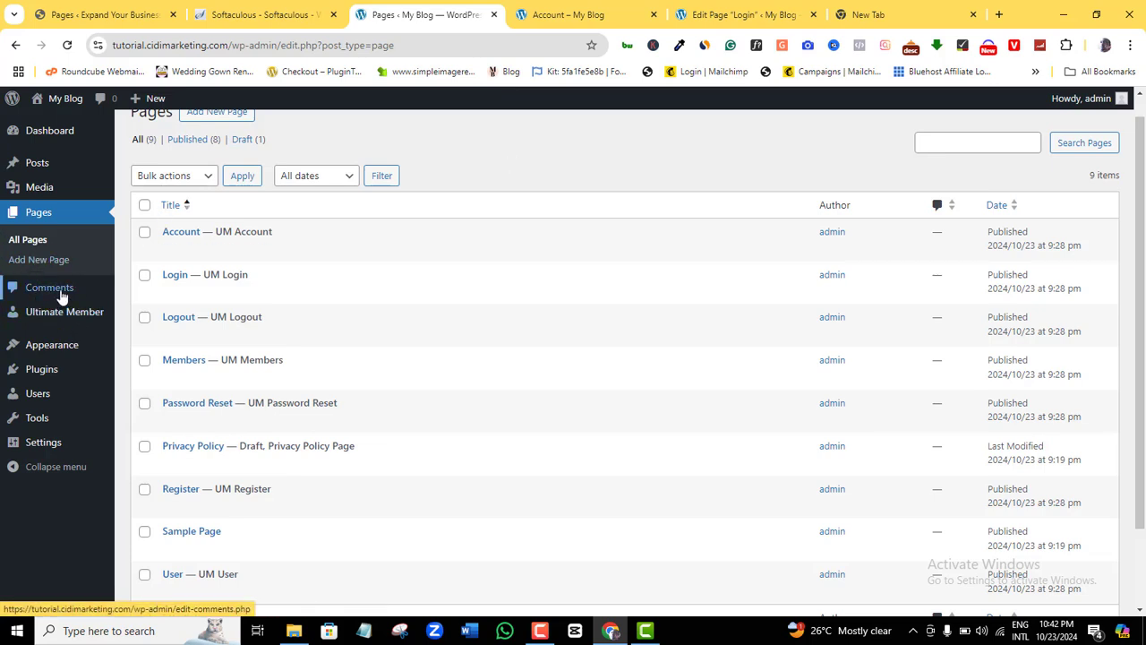
pyautogui.moveTo(65, 315)
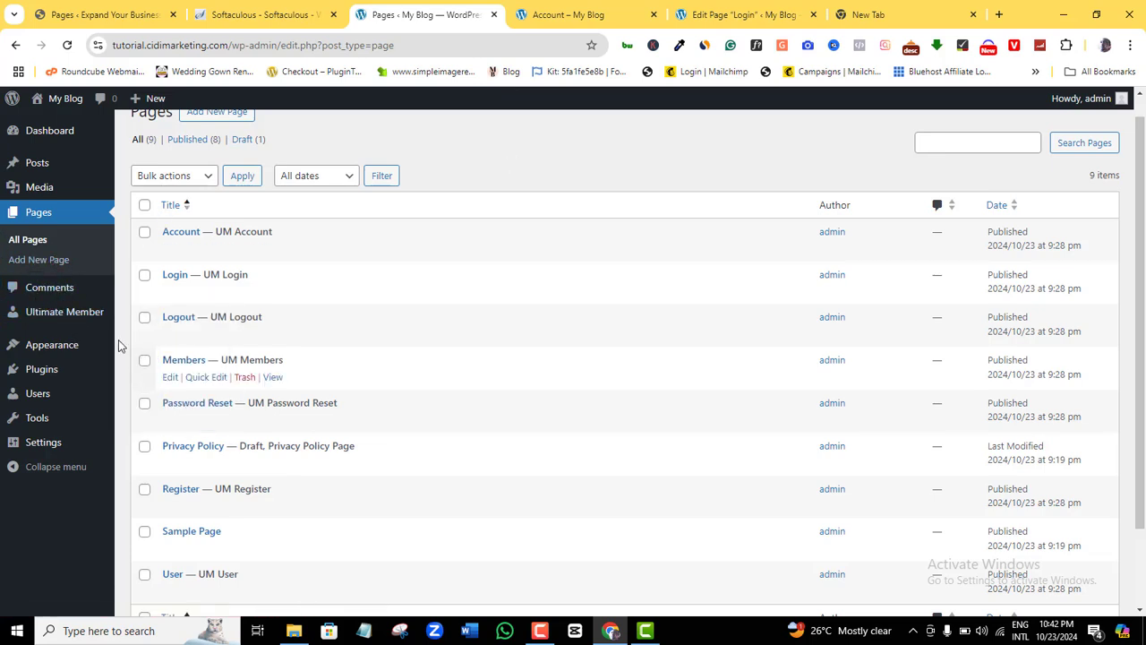
pyautogui.click(137, 359)
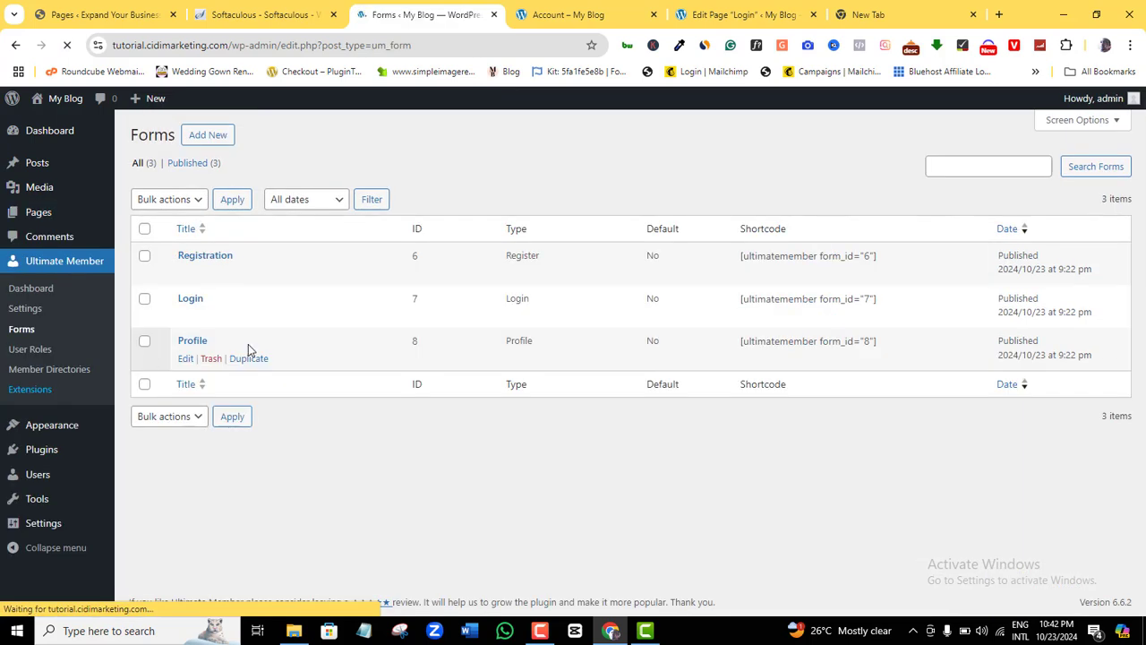
pyautogui.click(186, 358)
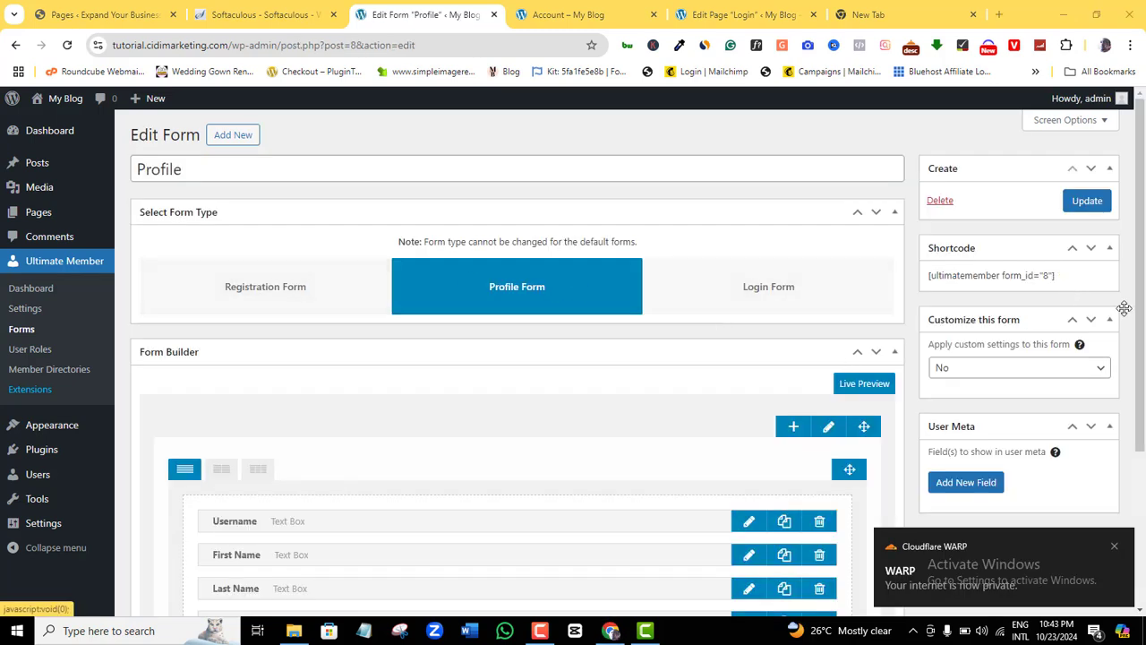
pyautogui.scroll(-1, 1143, 309)
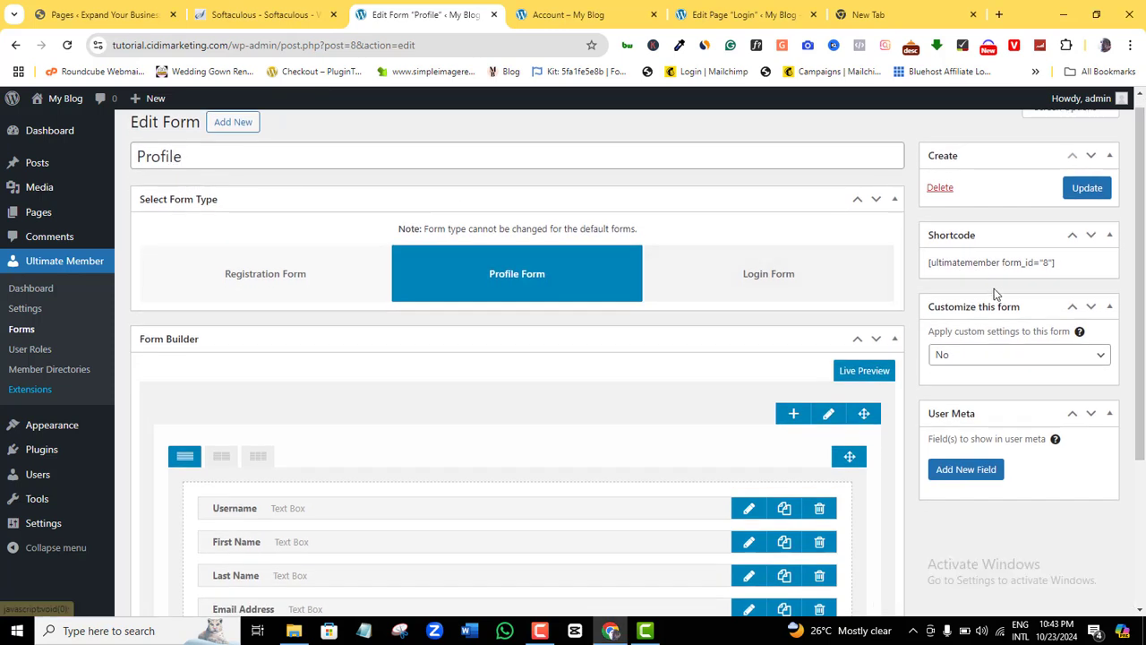
pyautogui.moveTo(1057, 262); pyautogui.dragTo(929, 262)
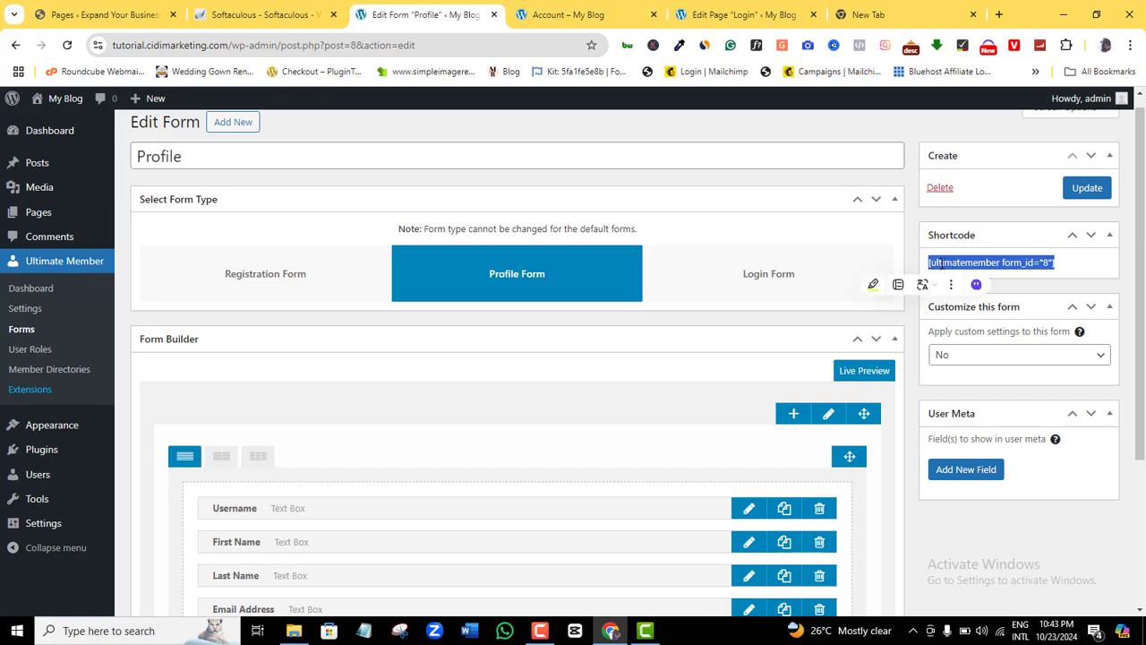
pyautogui.rightClick(951, 263)
pyautogui.click(771, 281)
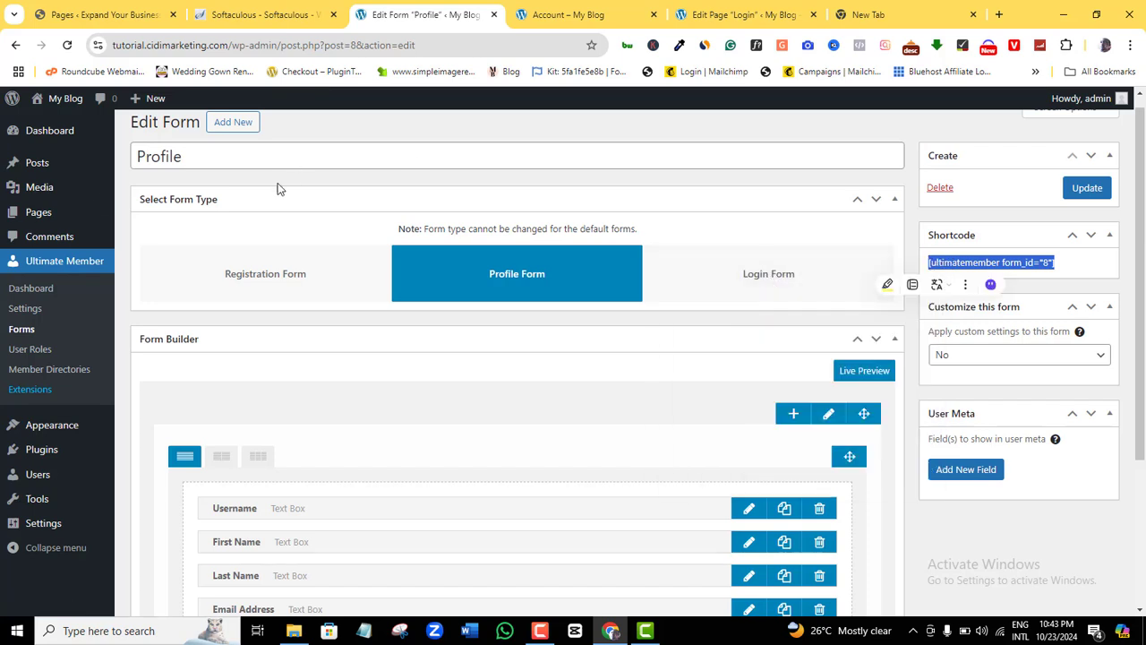
# - Add a new page titled "Profile" and paste the shortcode [ultimatemember form_id="8"] into its body
pyautogui.click(55, 216)
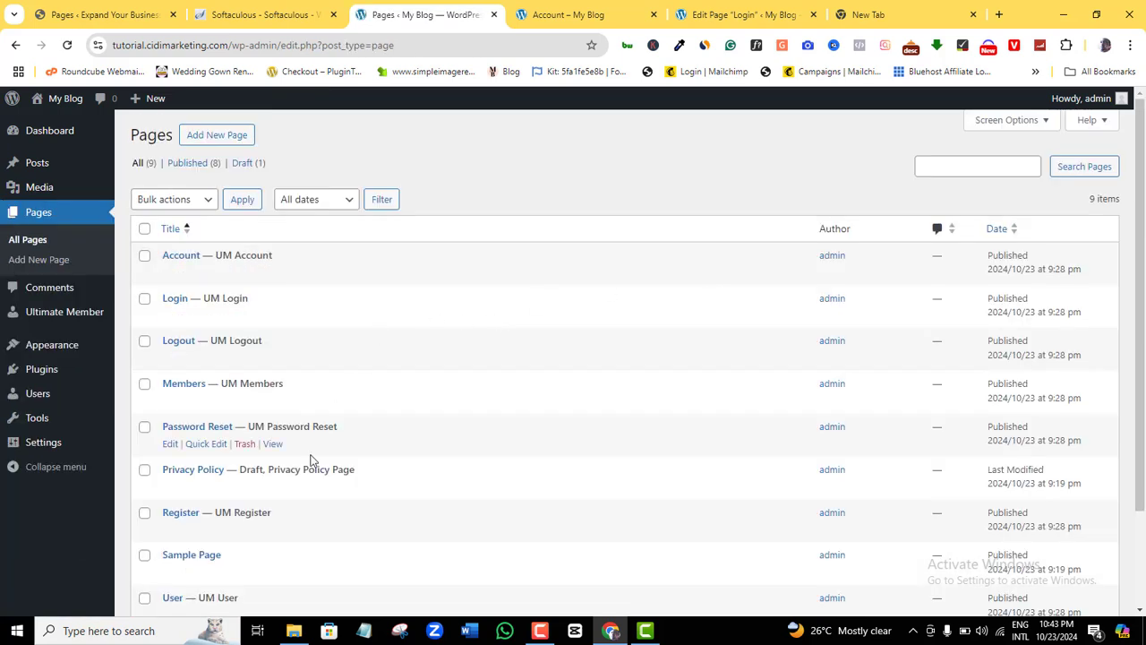
pyautogui.moveTo(1143, 226)
pyautogui.mouseDown()
pyautogui.moveTo(1143, 273)
pyautogui.moveTo(1136, 226)
pyautogui.mouseUp()
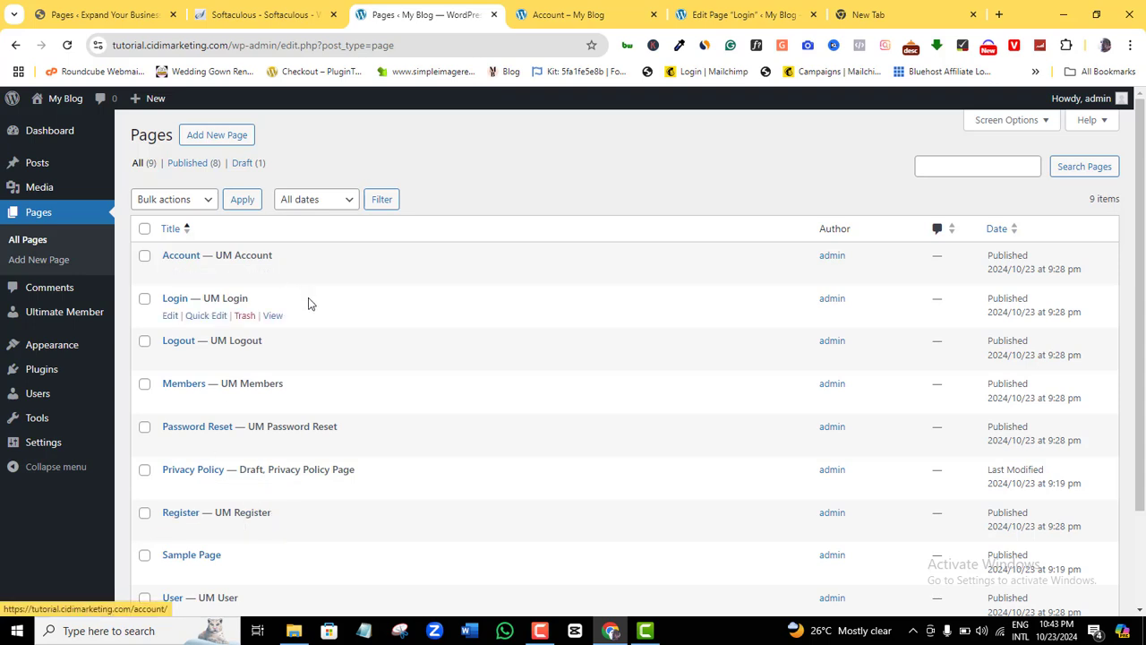
pyautogui.click(214, 141)
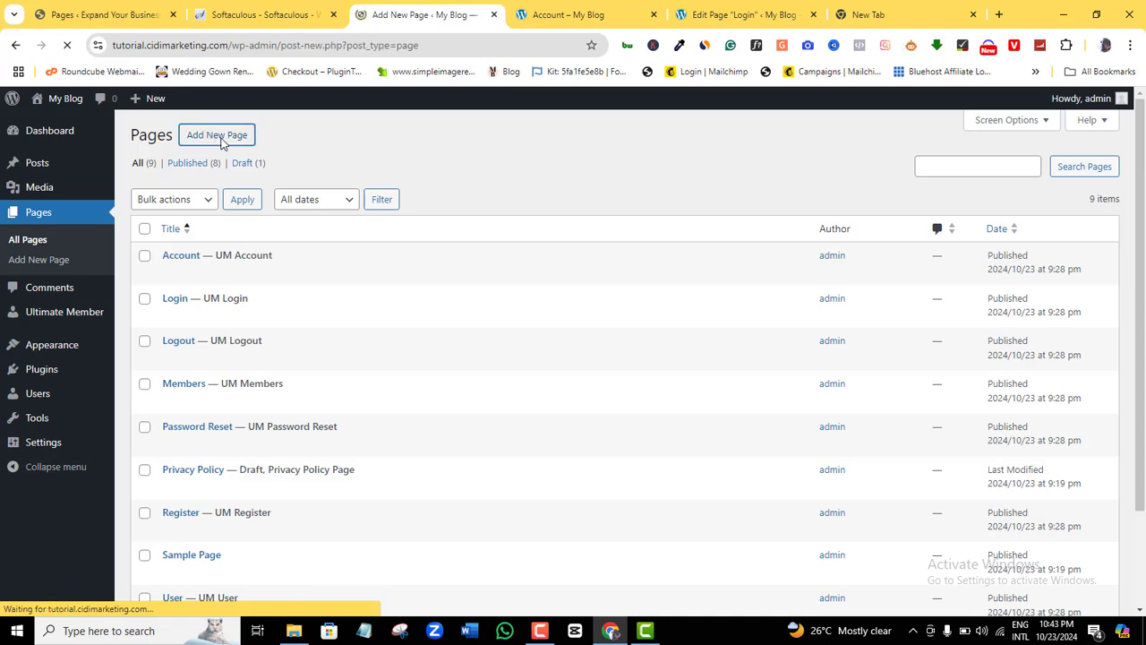
pyautogui.write('Profile')
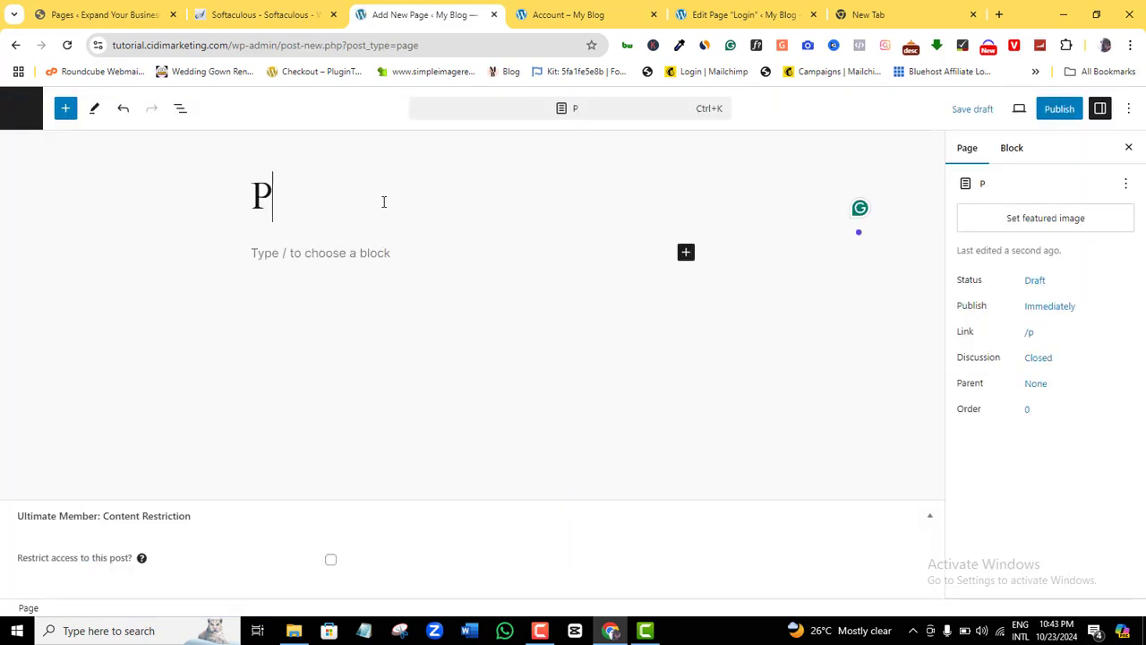
pyautogui.click(376, 253)
pyautogui.hotkey('ctrl', 'v')
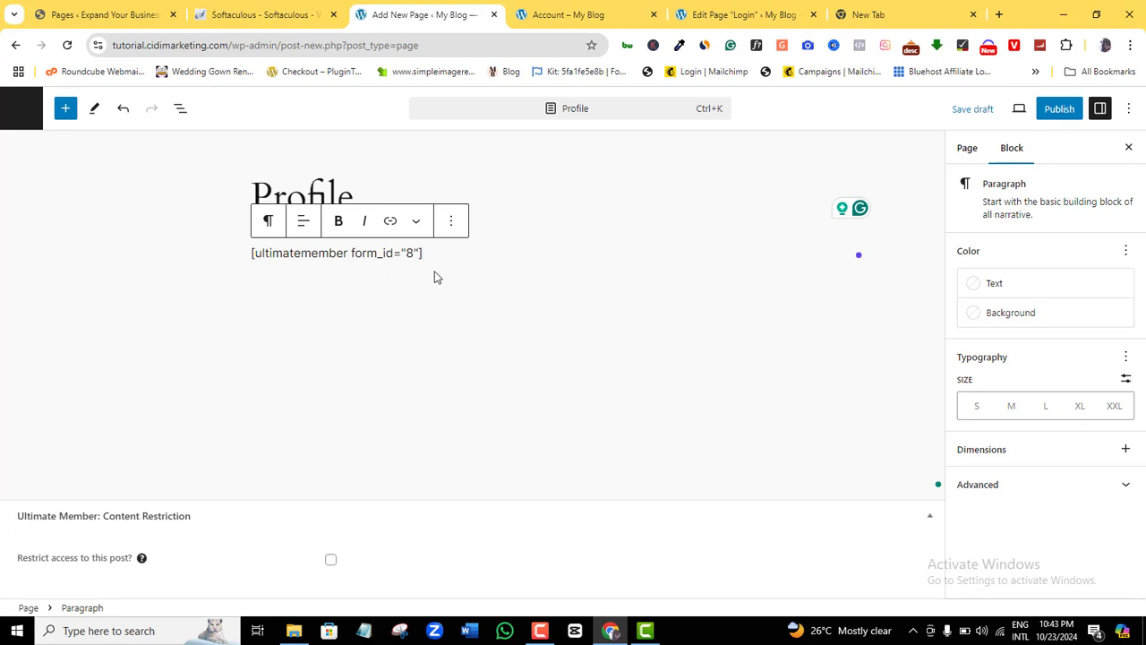
# - Publish the Profile page and view its live version down to the user's About details
pyautogui.click(1061, 110)
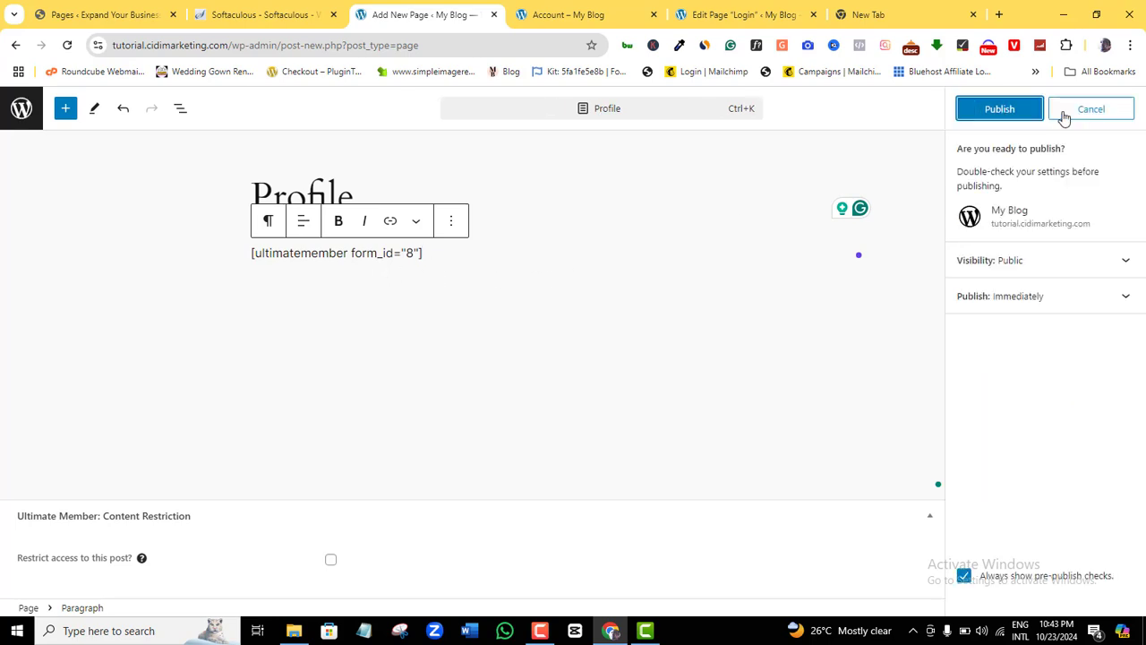
pyautogui.click(1003, 110)
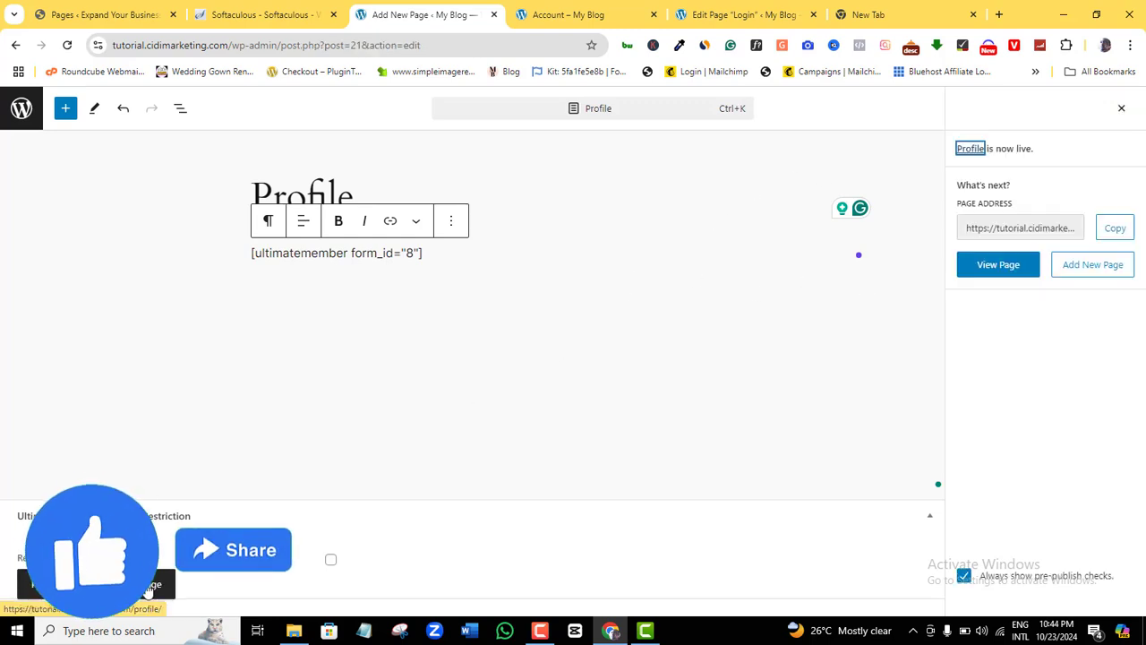
pyautogui.click(144, 587)
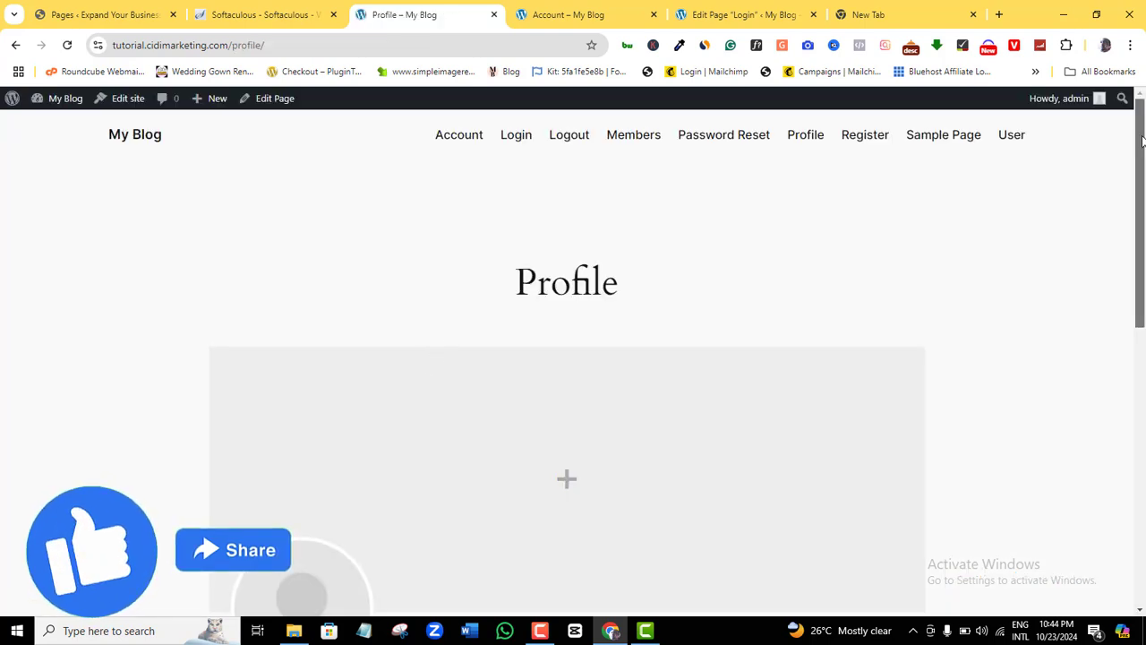
pyautogui.scroll(-1, 1143, 174)
pyautogui.scroll(-3, 1143, 175)
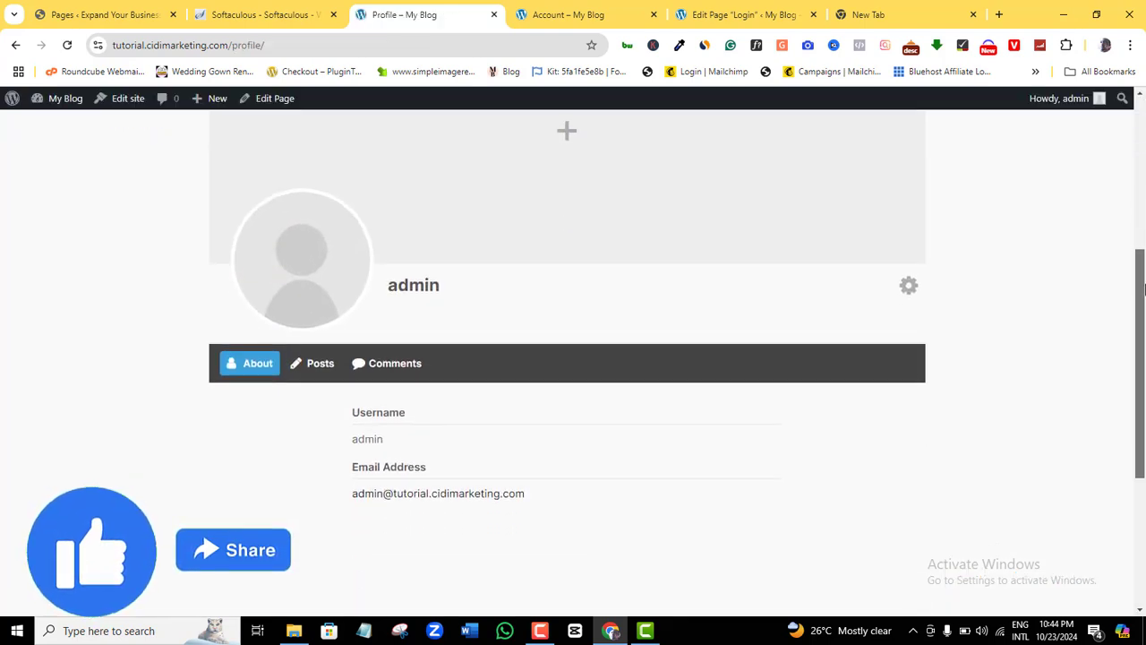
pyautogui.moveTo(1143, 294); pyautogui.dragTo(1143, 124)
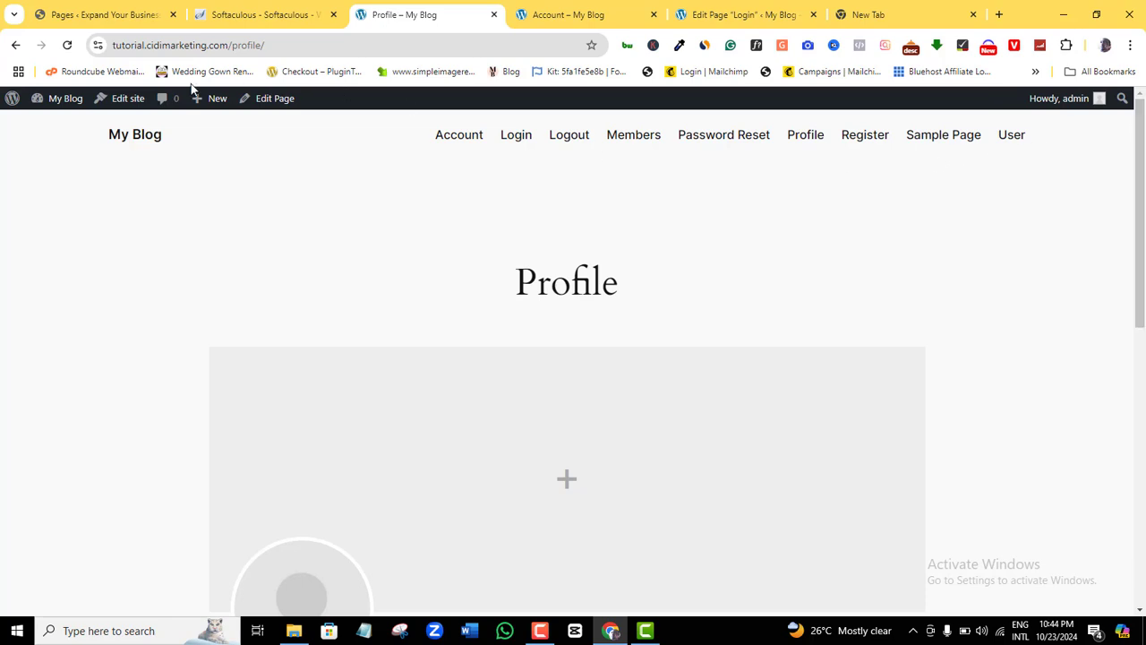
# - Go back to the dashboard's list of all pages and open the Password Reset page for editing
pyautogui.click(55, 125)
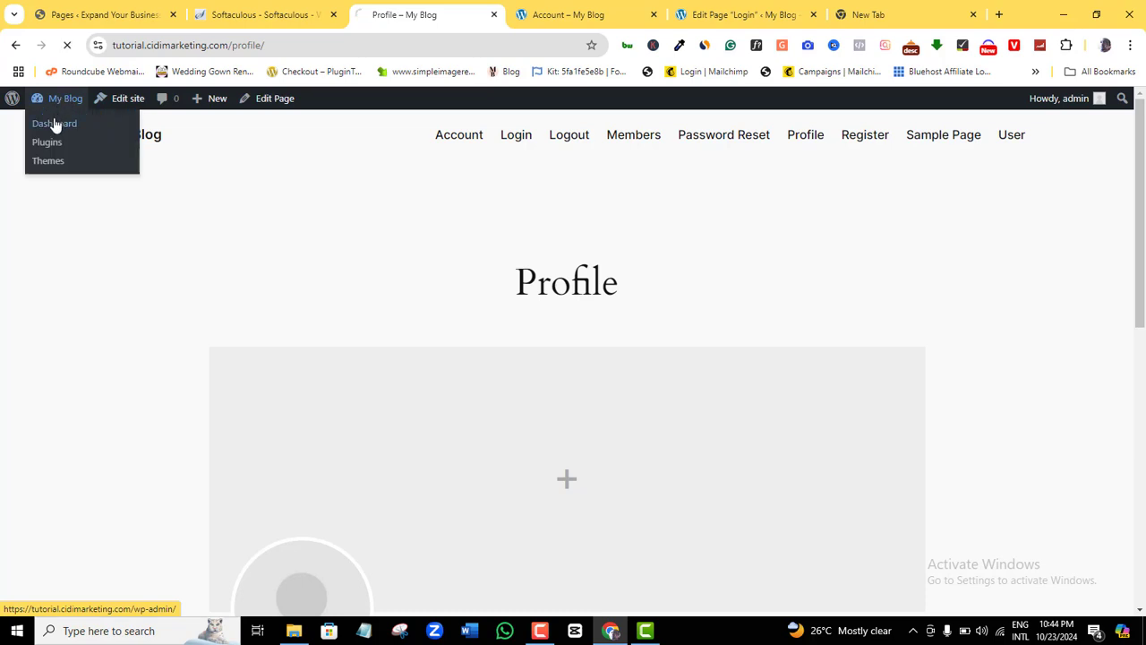
pyautogui.moveTo(37, 269)
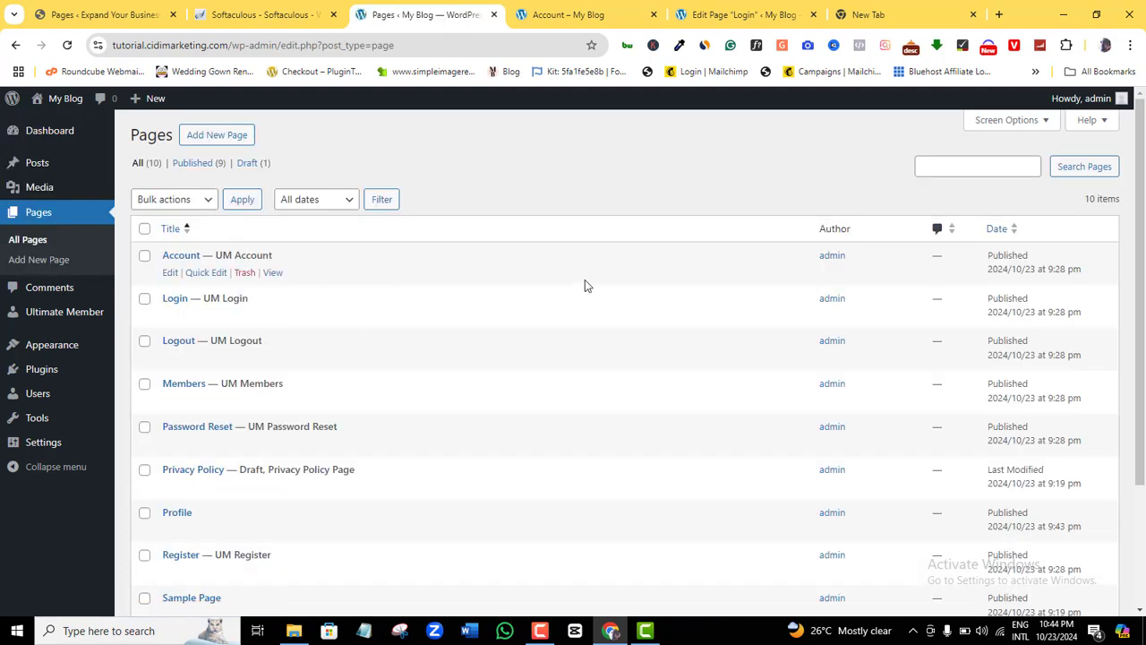
pyautogui.moveTo(1144, 210); pyautogui.dragTo(1144, 257)
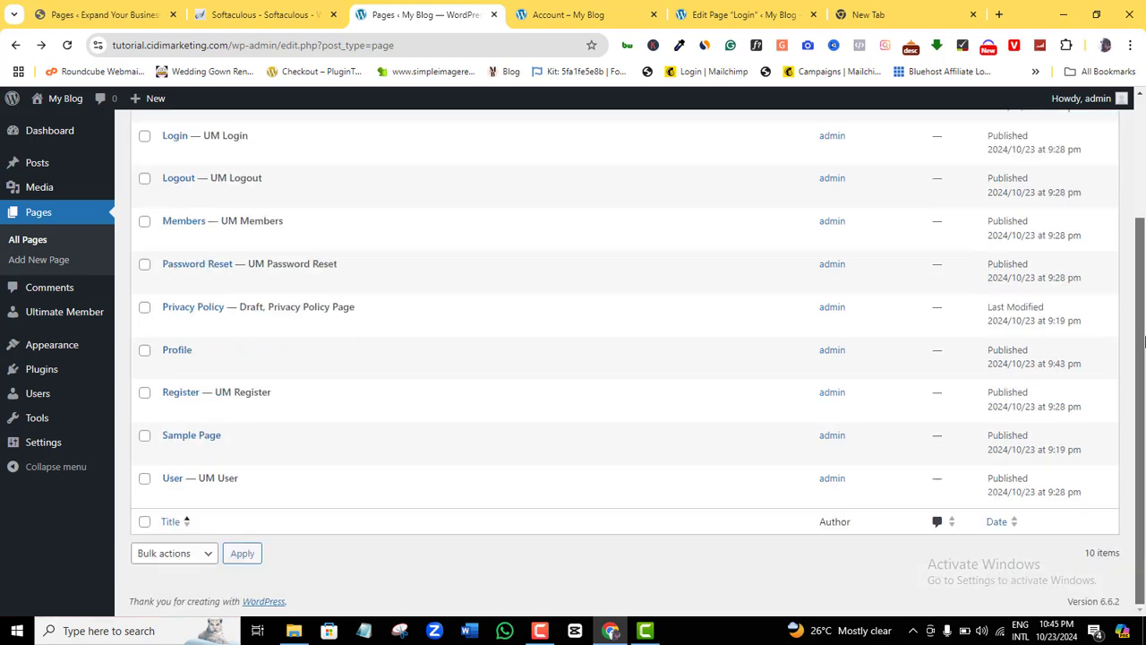
pyautogui.scroll(2, 1144, 341)
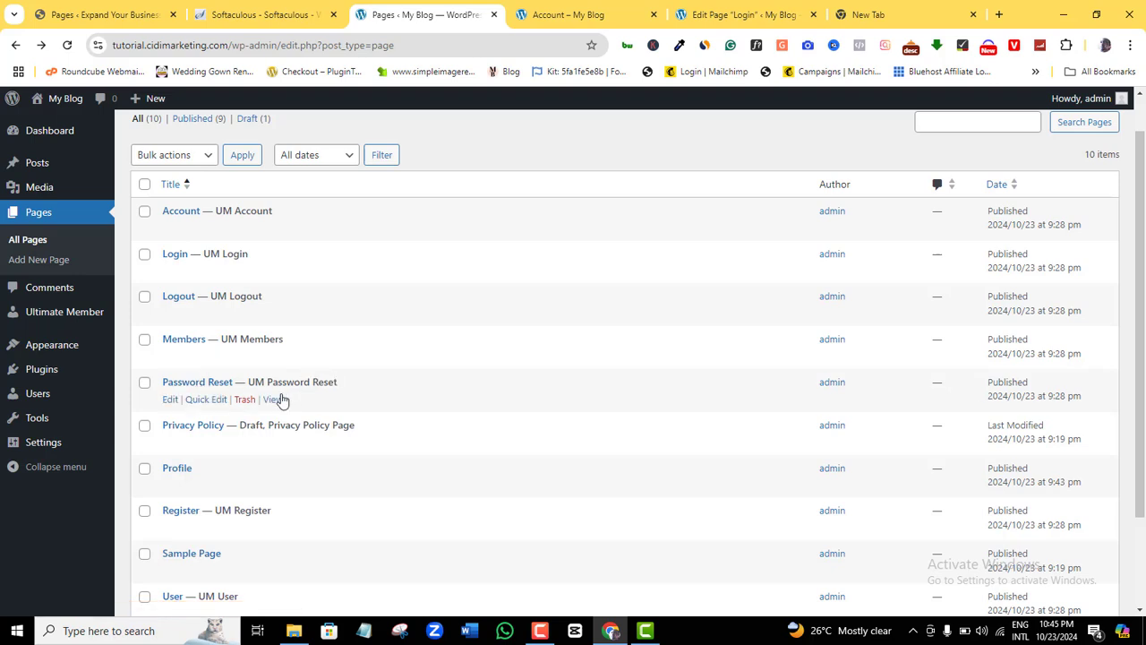
pyautogui.click(171, 401)
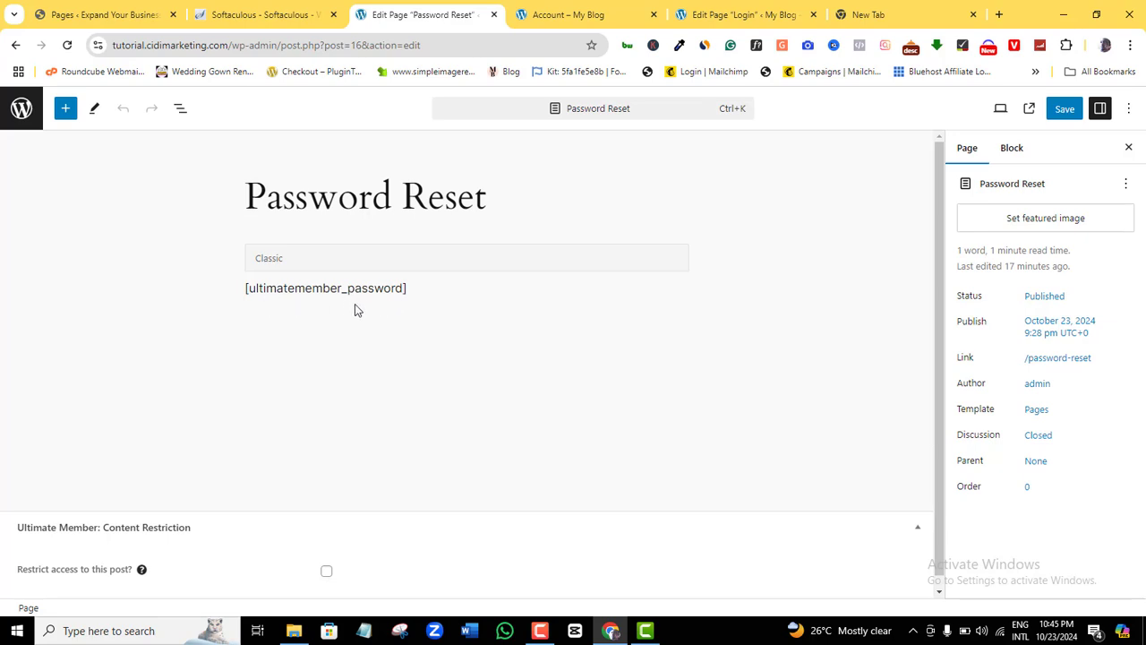
# - Save the Password Reset page and open its live version in a new tab to check the reset form
pyautogui.click(1068, 113)
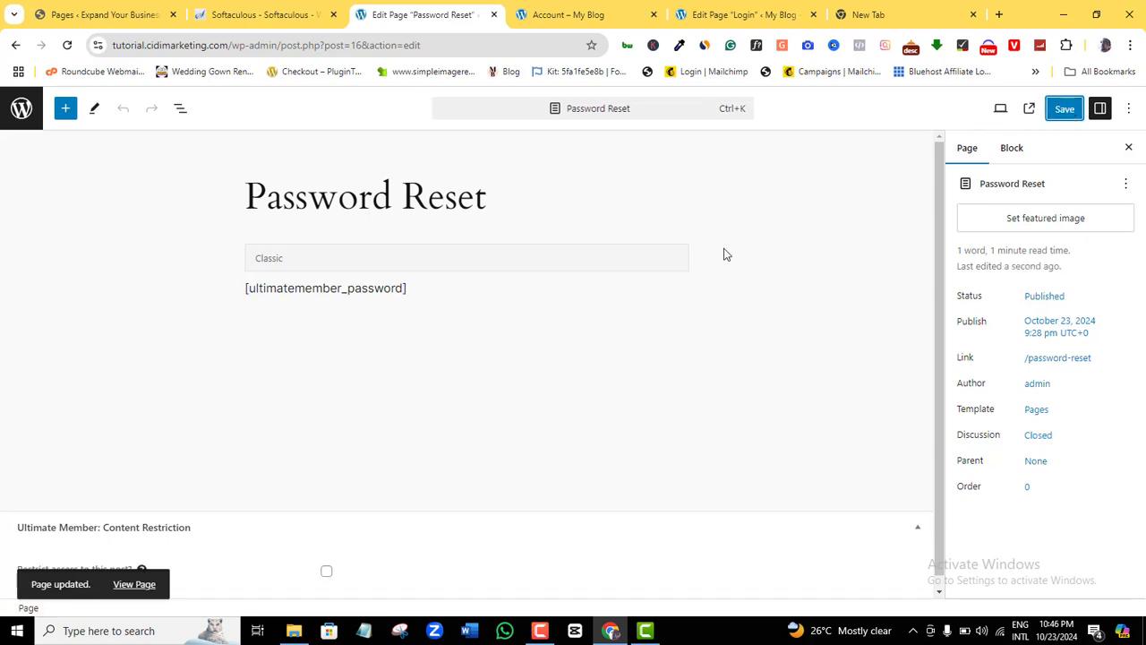
pyautogui.rightClick(130, 586)
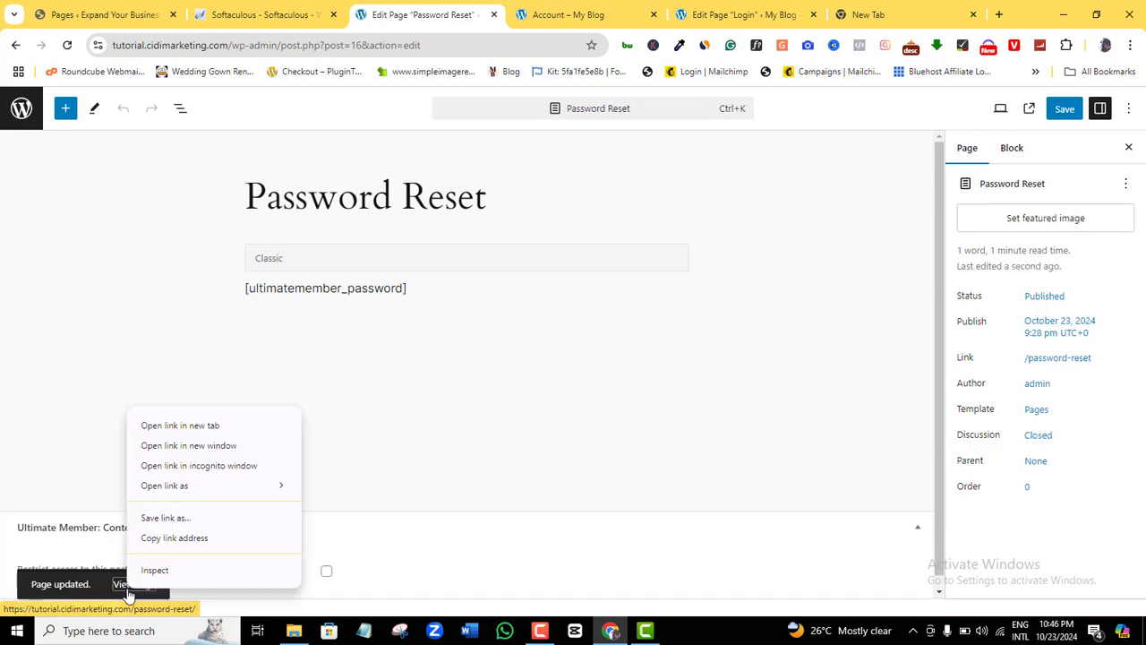
pyautogui.click(179, 428)
pyautogui.hotkey('ctrl', 'Tab')
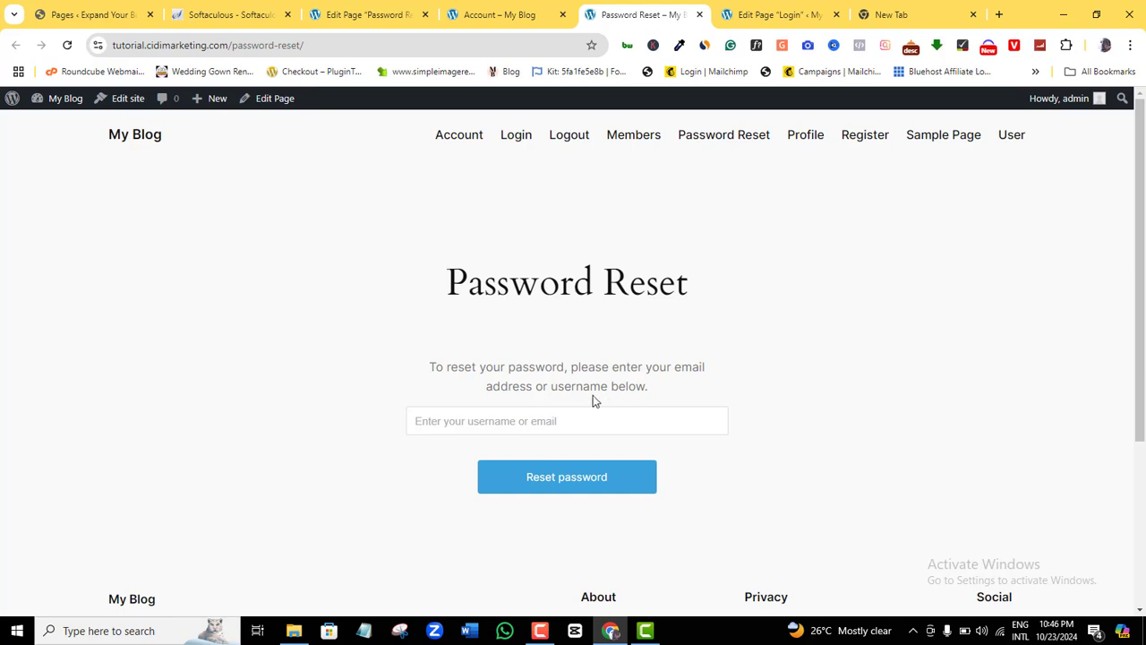
pyautogui.click(567, 417)
# - Return from the live Password Reset page to the dashboard and open the list of all pages
pyautogui.moveTo(51, 105)
pyautogui.click(60, 129)
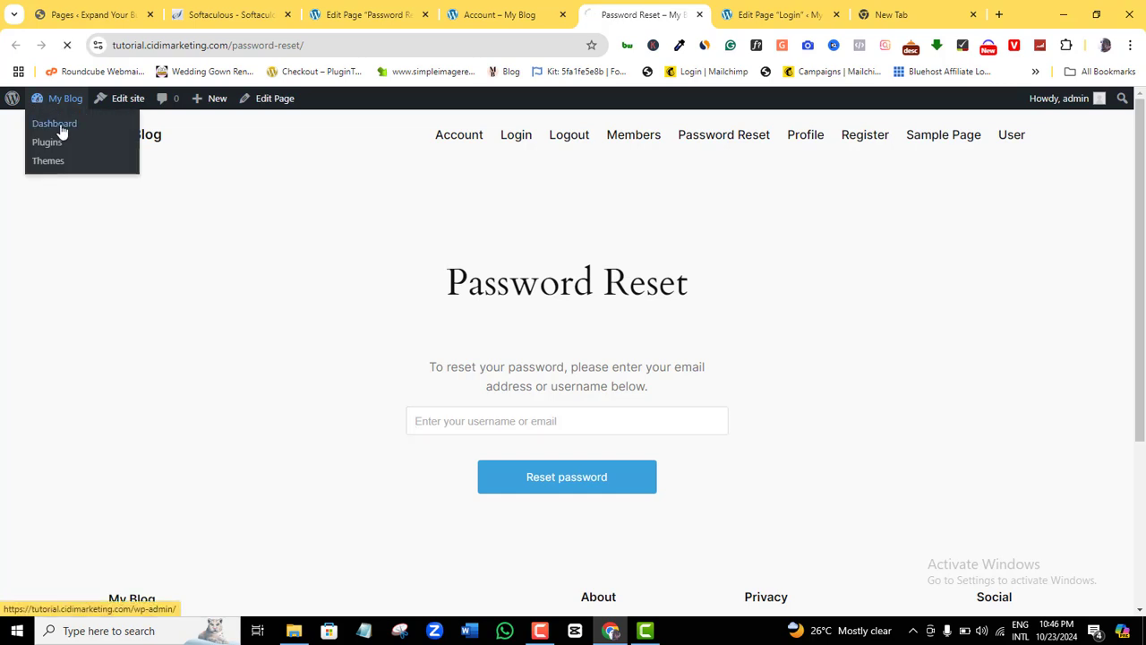
pyautogui.moveTo(35, 263)
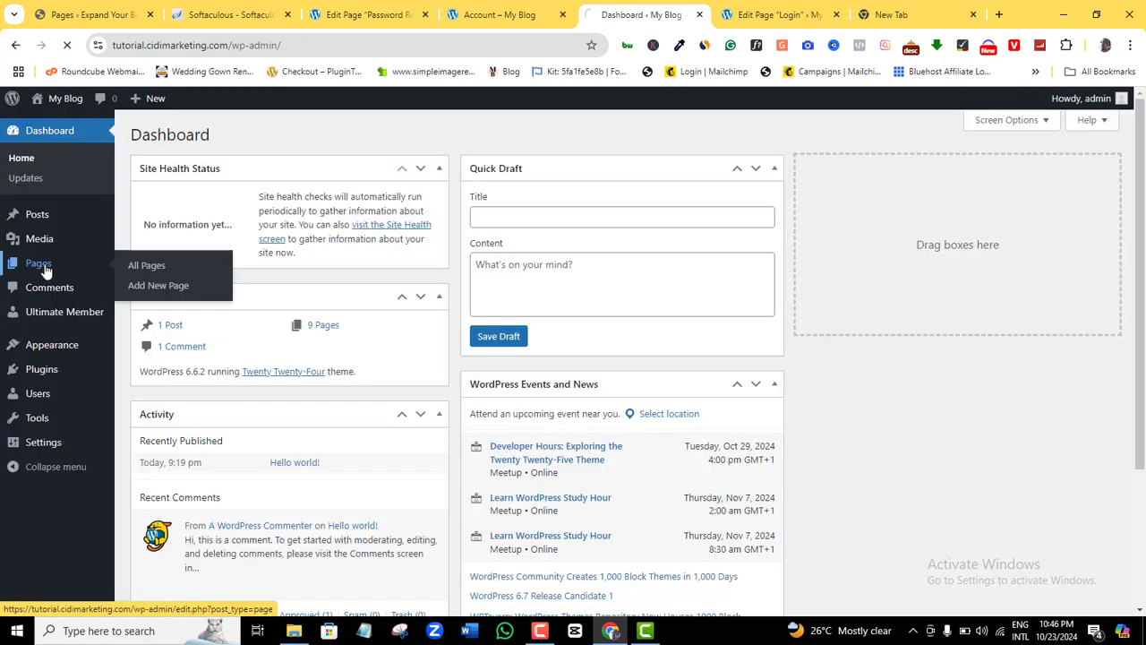
pyautogui.click(136, 275)
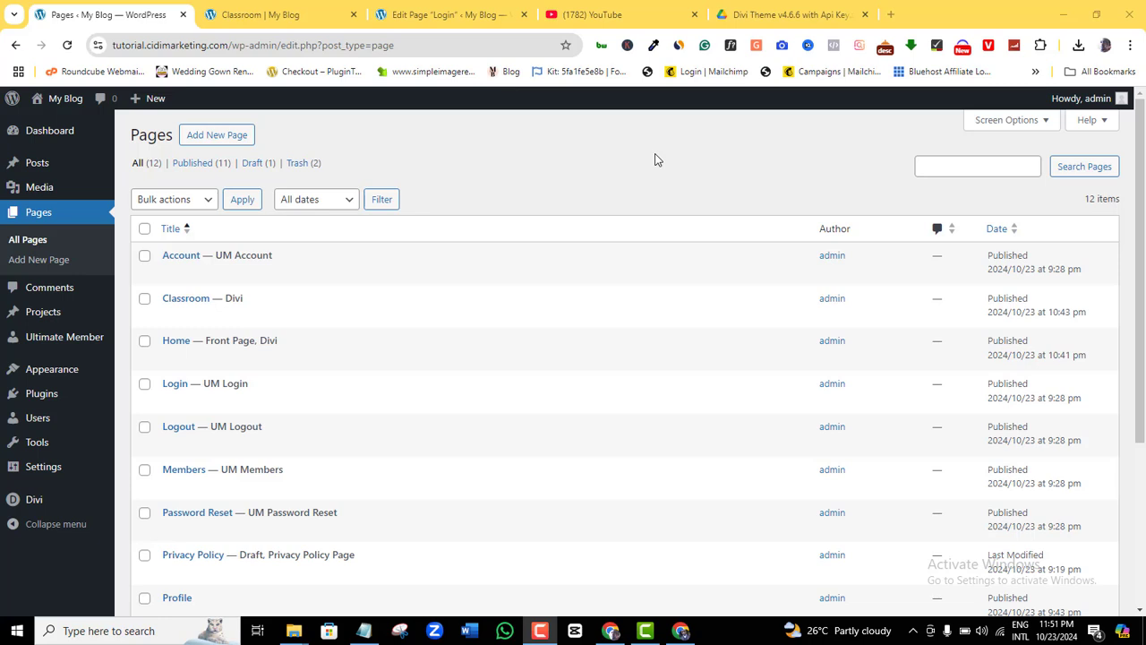
# - Open the live site in a new tab and look through the course categories on its Classroom page
pyautogui.moveTo(63, 98)
pyautogui.rightClick(54, 126)
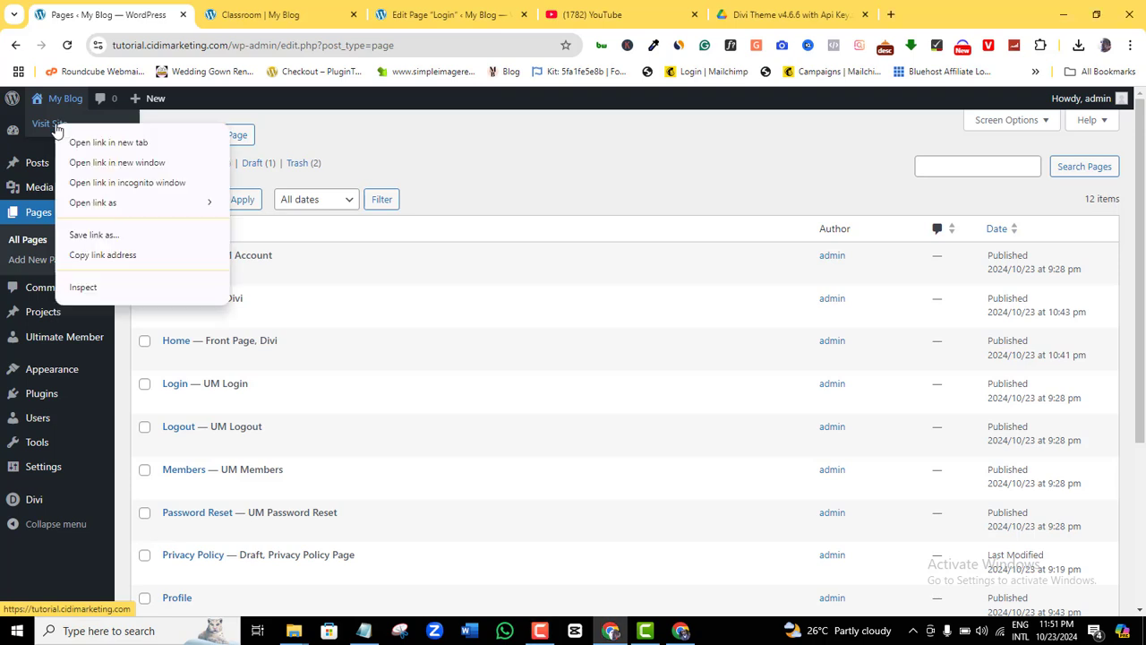
pyautogui.click(90, 143)
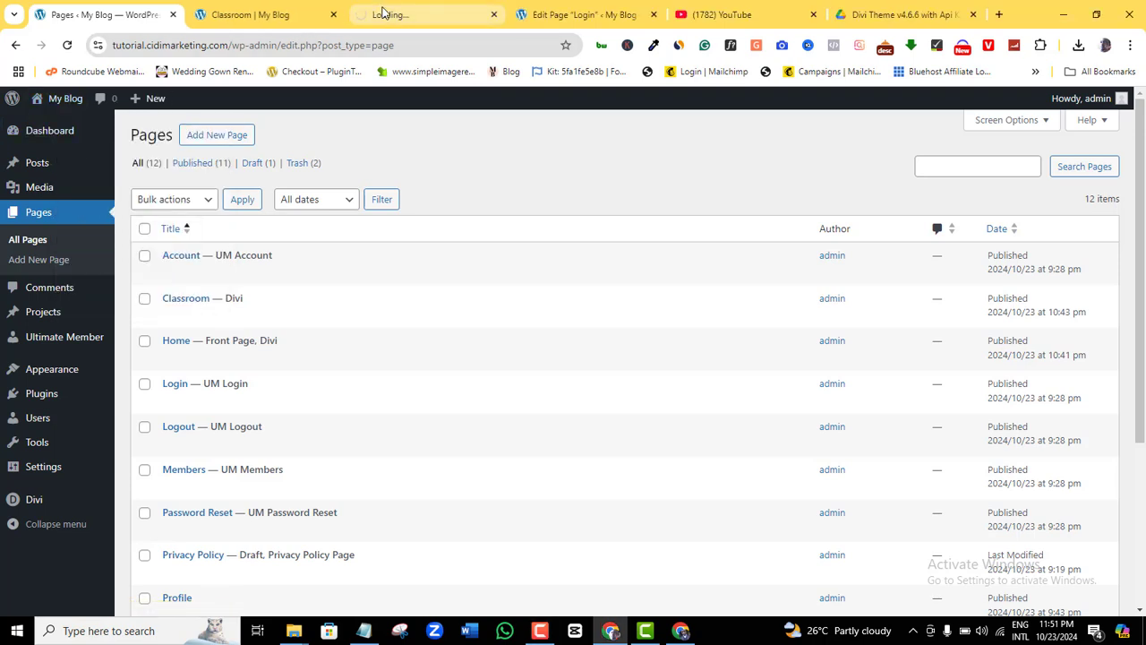
pyautogui.click(382, 13)
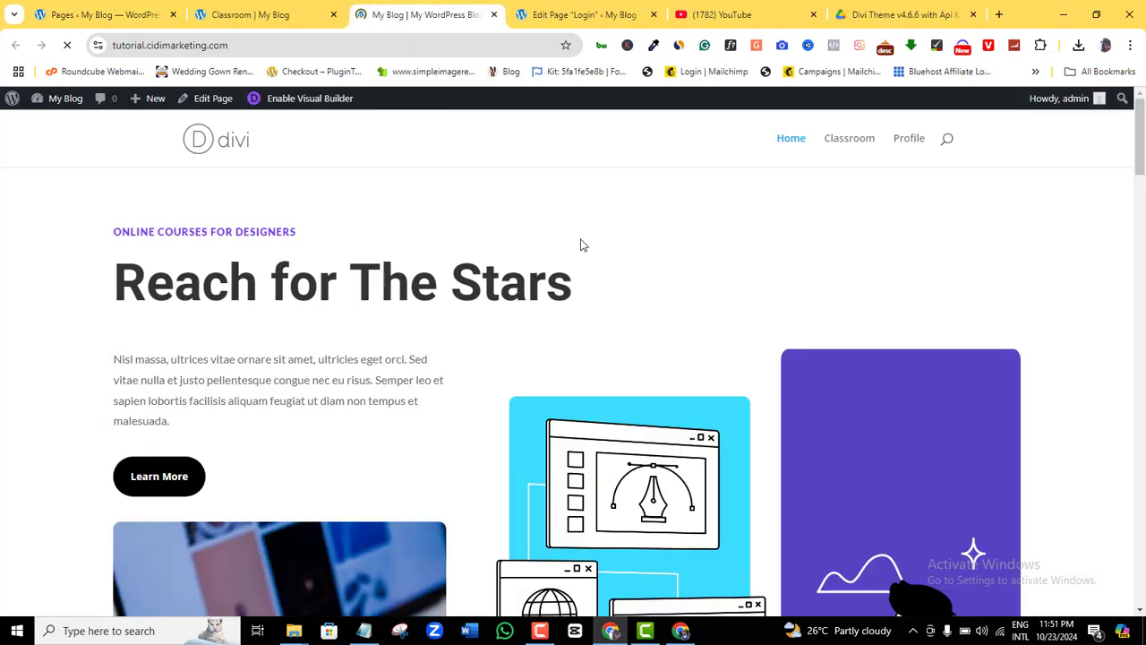
pyautogui.click(849, 146)
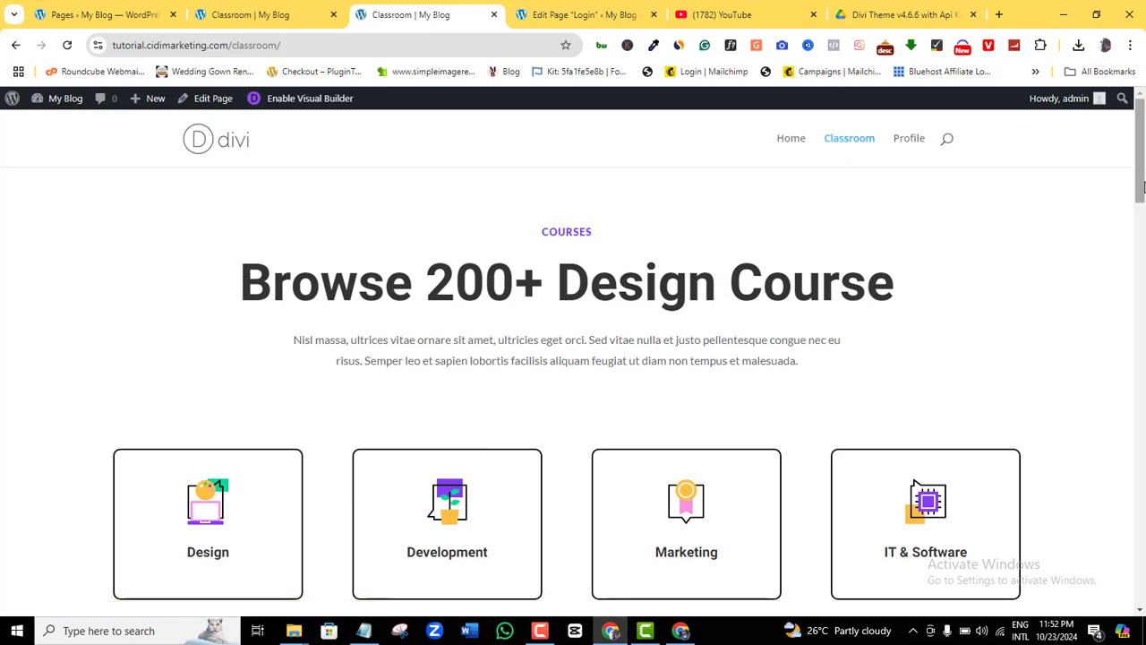
pyautogui.moveTo(1143, 186); pyautogui.dragTo(1143, 198)
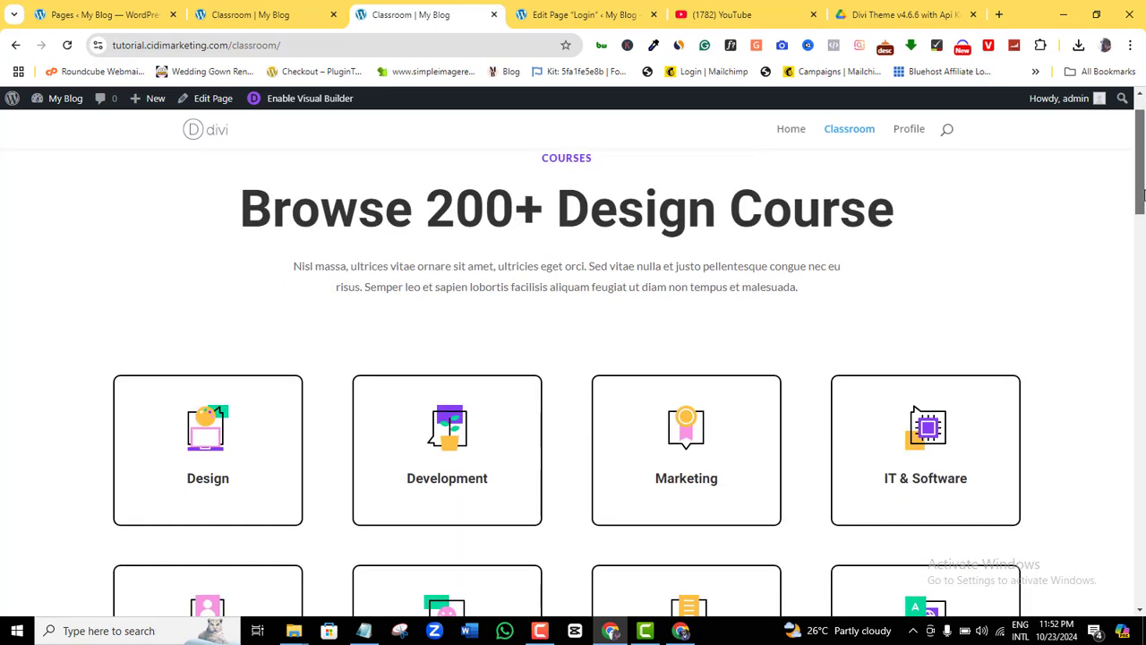
pyautogui.moveTo(1143, 196); pyautogui.dragTo(1141, 227)
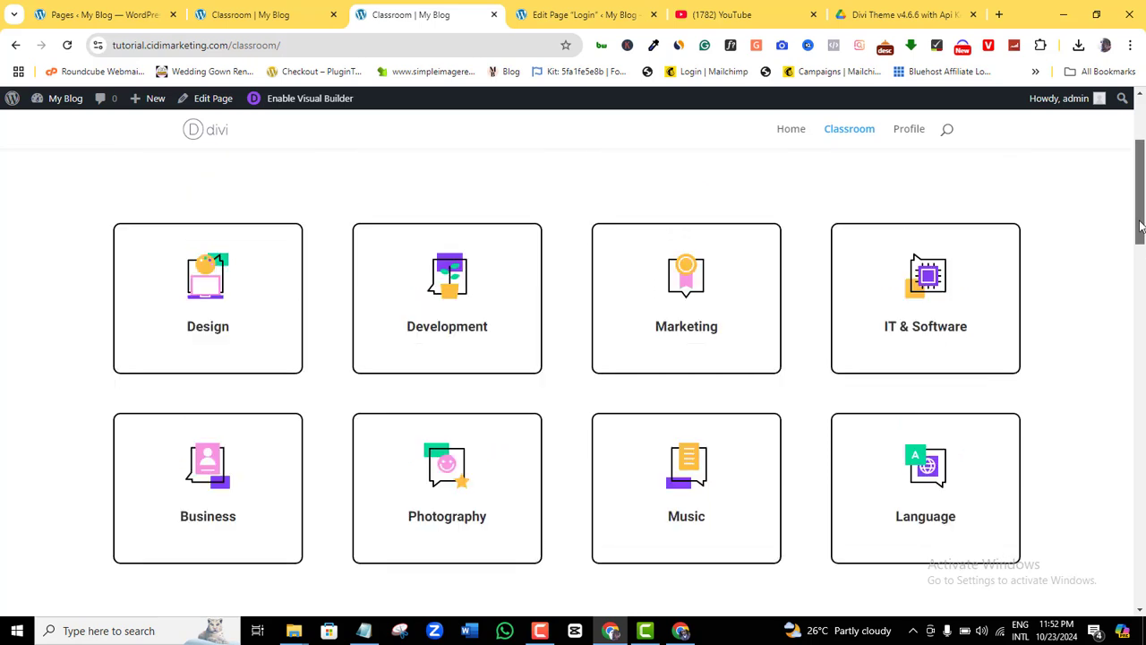
pyautogui.moveTo(1141, 228); pyautogui.dragTo(1141, 198)
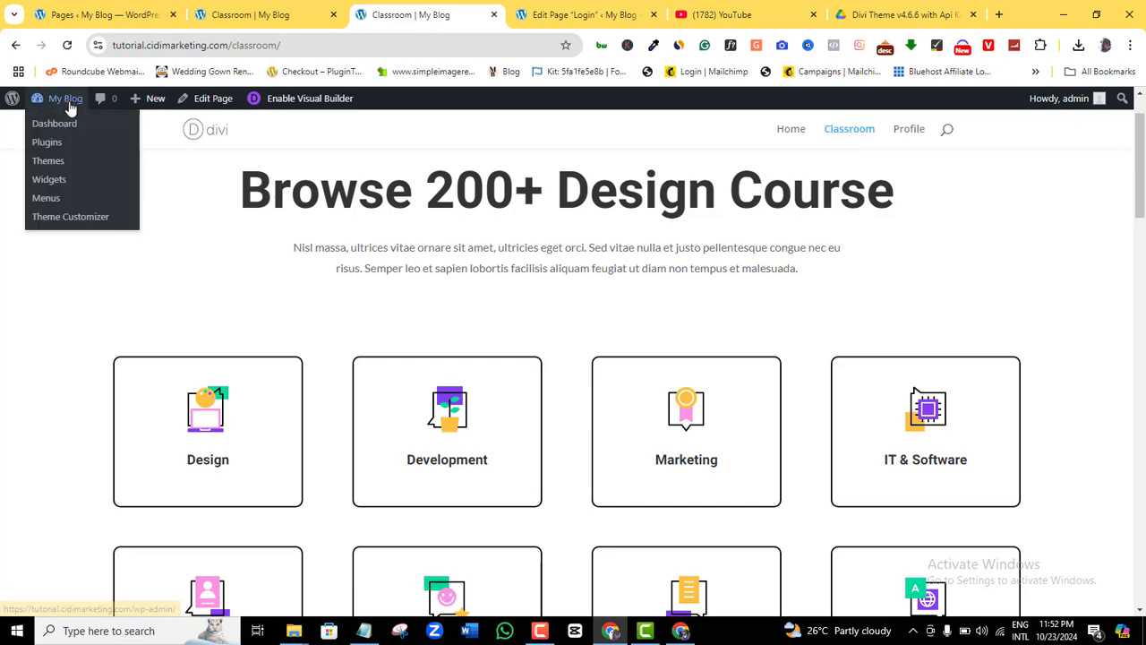
# - Go from the live Classroom page to the list of all pages and open Classroom in the default editor
pyautogui.click(54, 123)
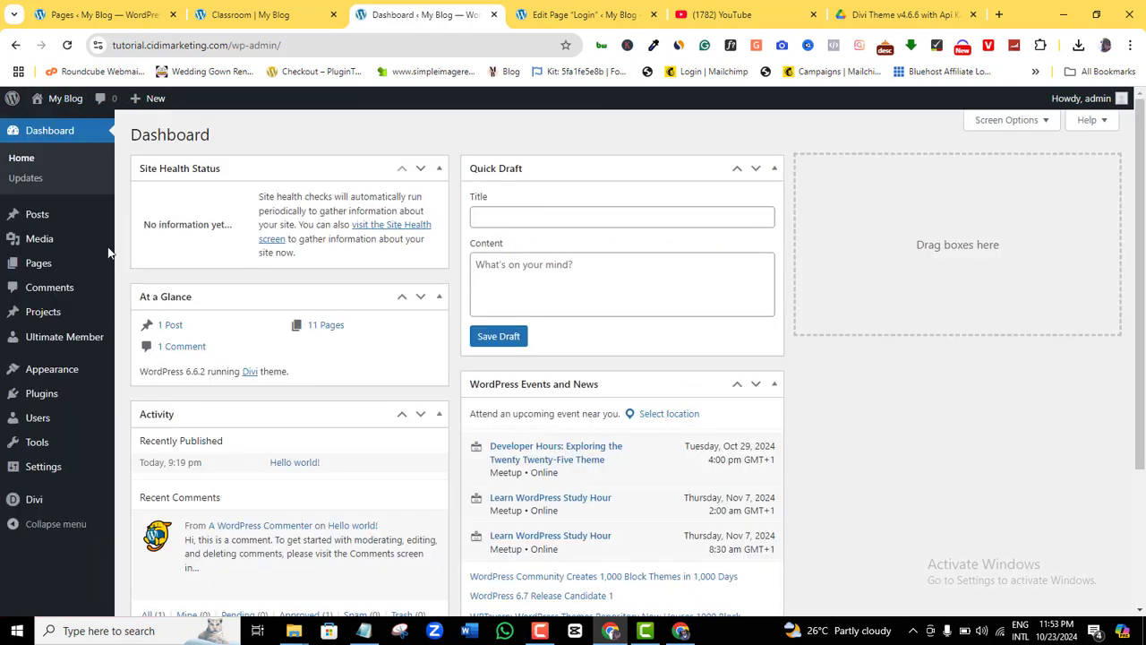
pyautogui.moveTo(69, 259)
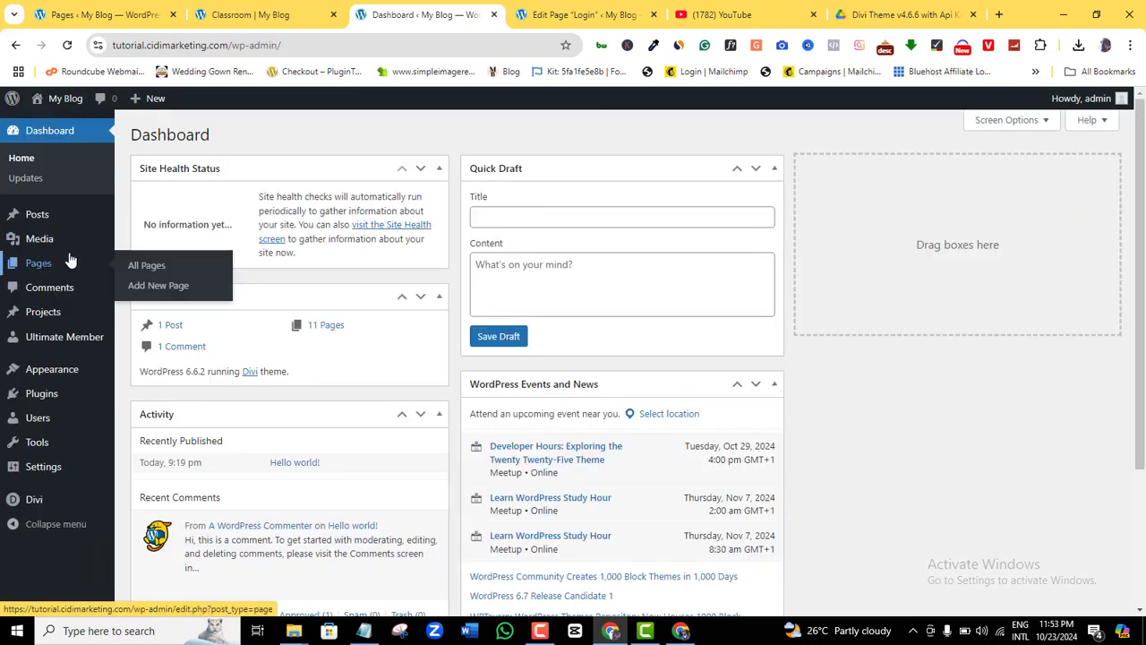
pyautogui.click(149, 267)
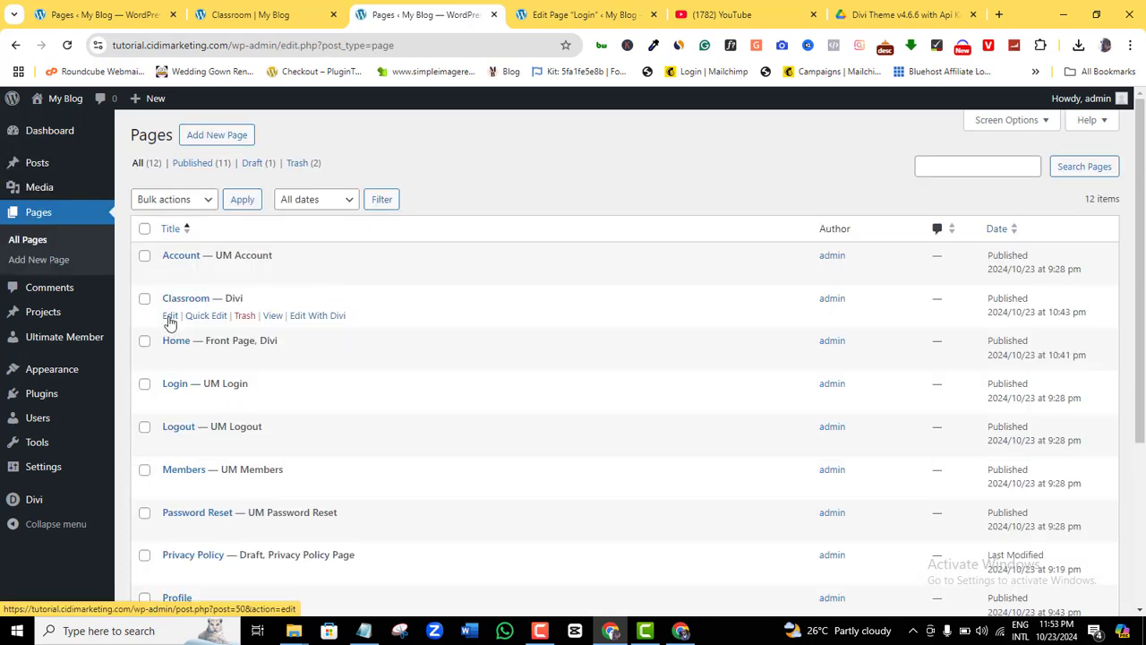
pyautogui.click(170, 316)
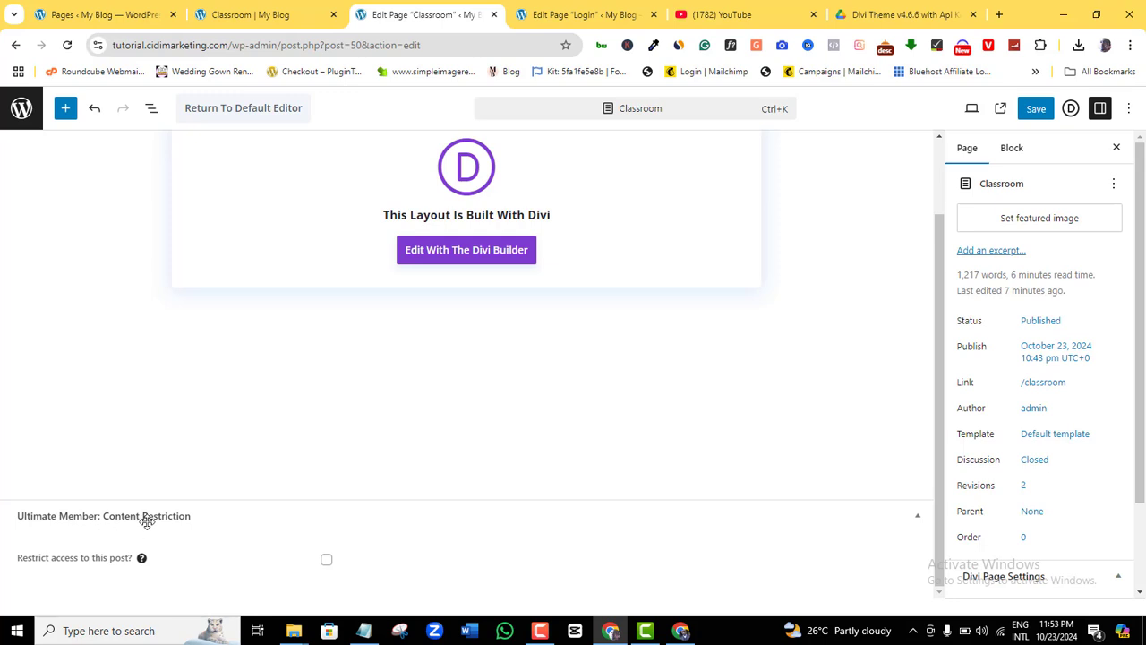
# - Turn on Ultimate Member's access restriction for the Classroom page and allow access to "Logged in users" only
pyautogui.click(327, 563)
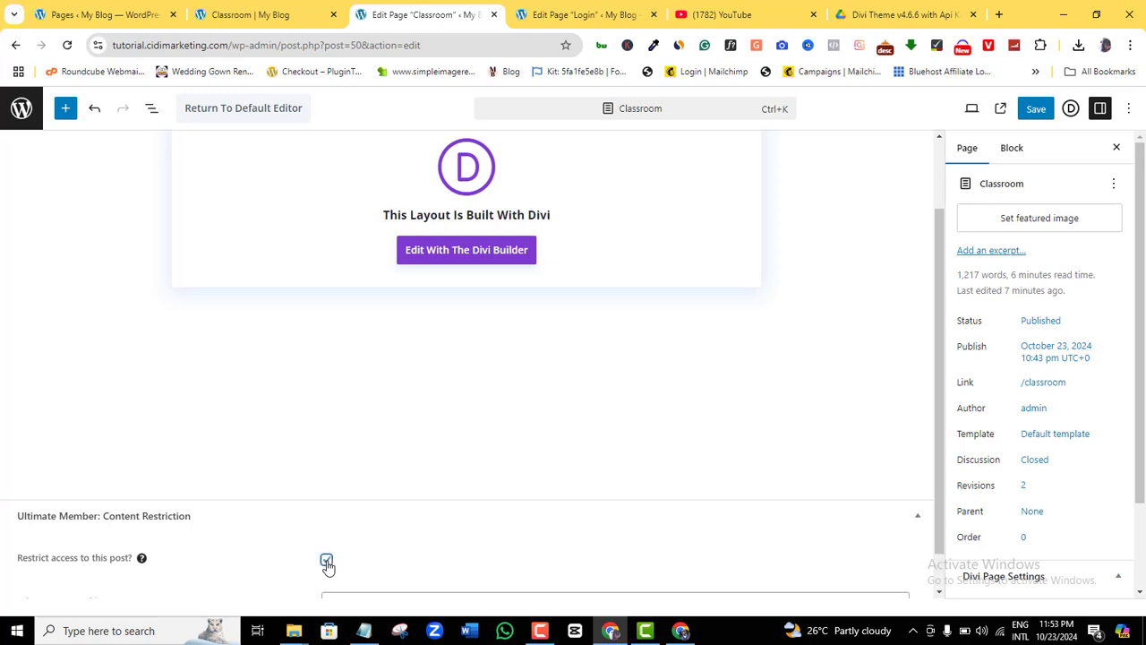
pyautogui.scroll(-1, 939, 442)
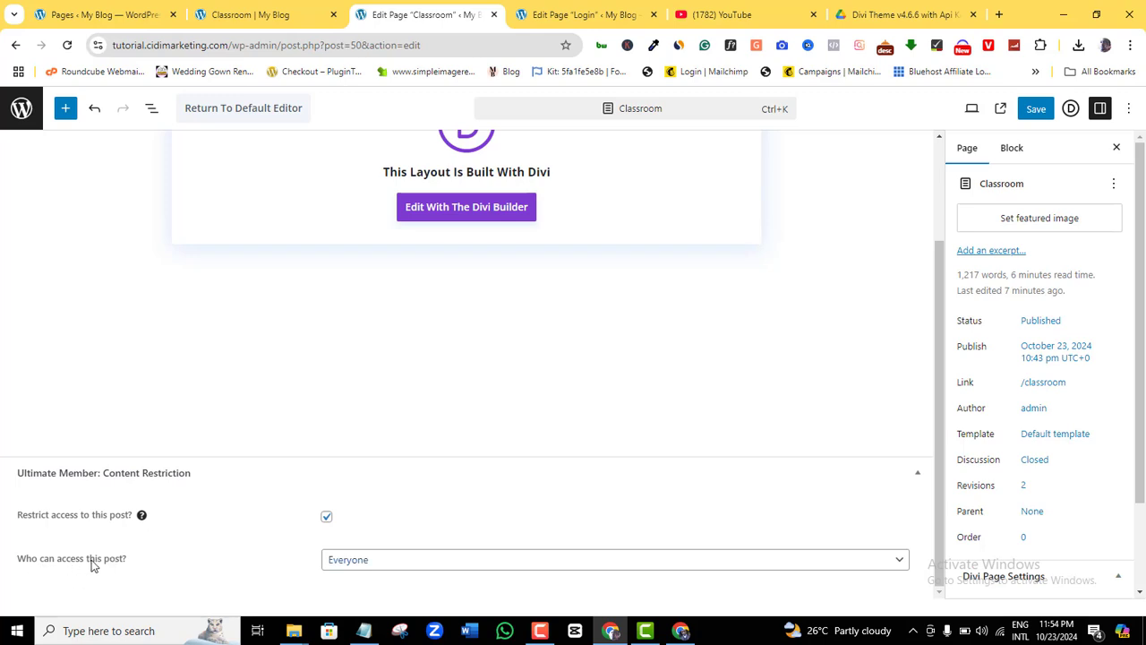
pyautogui.click(563, 561)
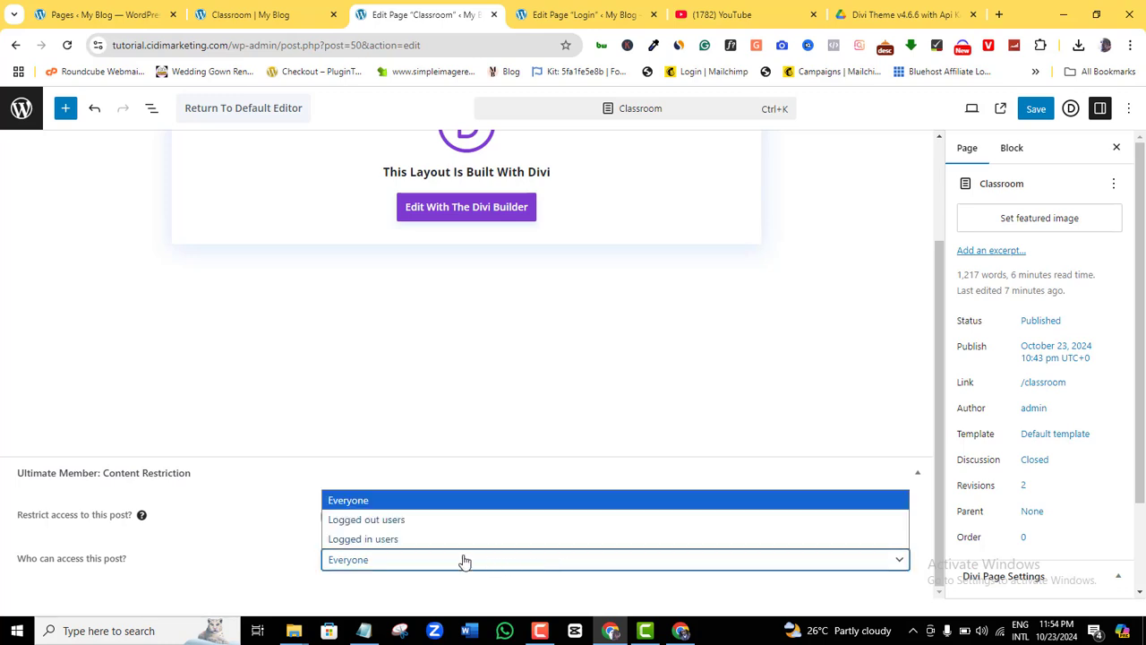
pyautogui.click(383, 543)
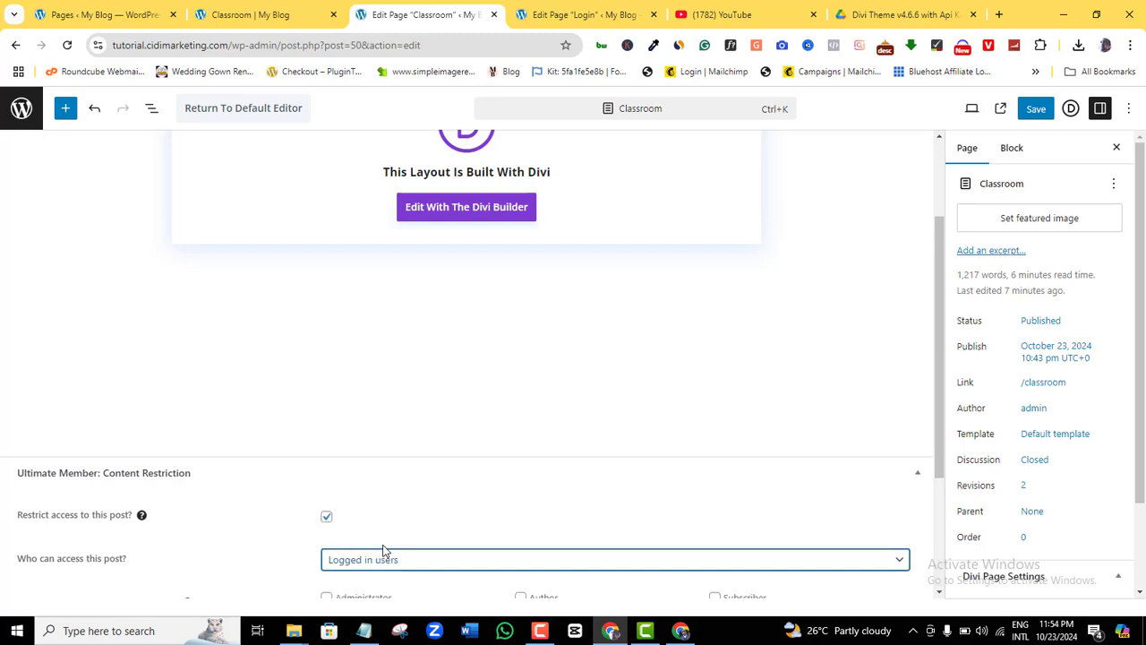
# - Select Administrator and Subscriber as the roles that can access the Classroom page
pyautogui.moveTo(939, 416); pyautogui.dragTo(938, 496)
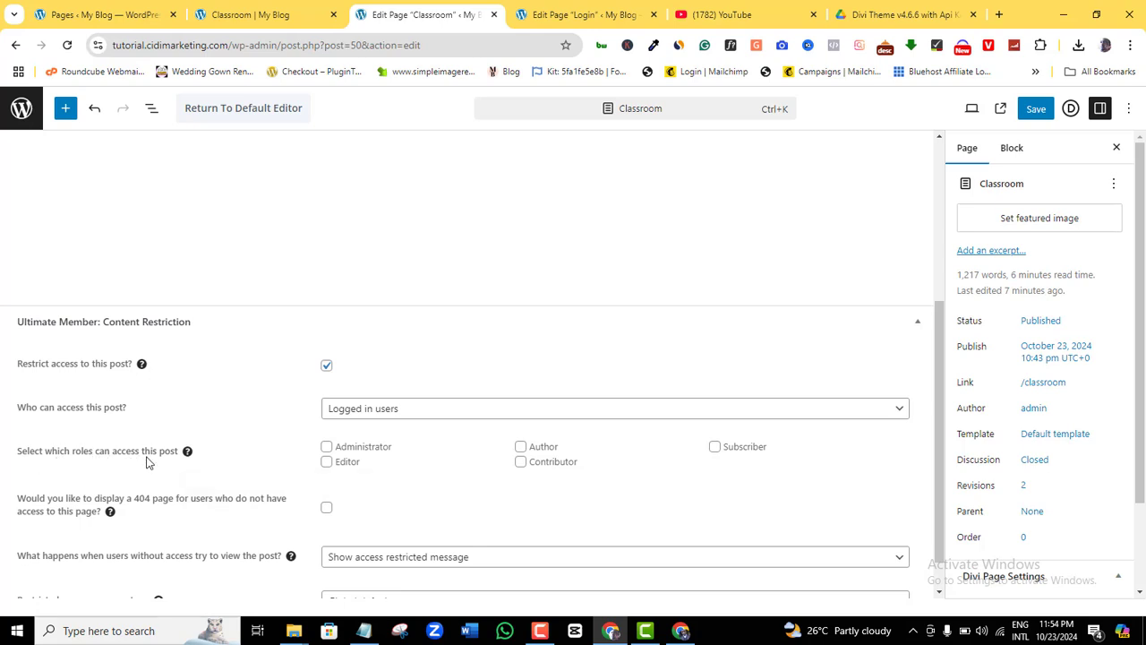
pyautogui.click(326, 447)
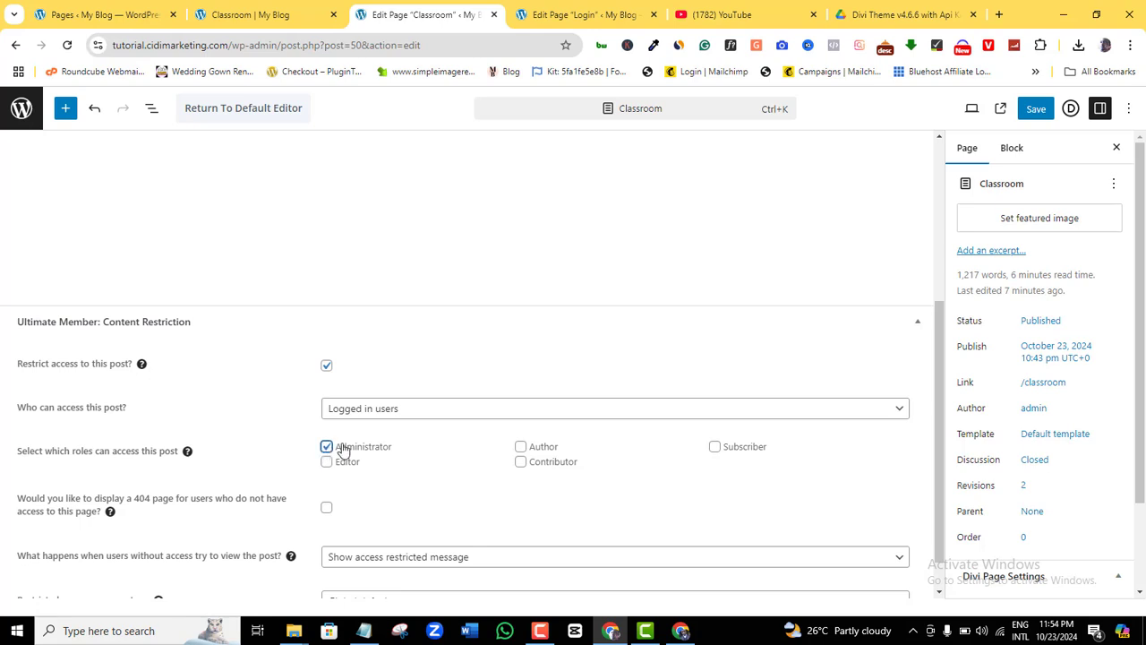
pyautogui.click(714, 448)
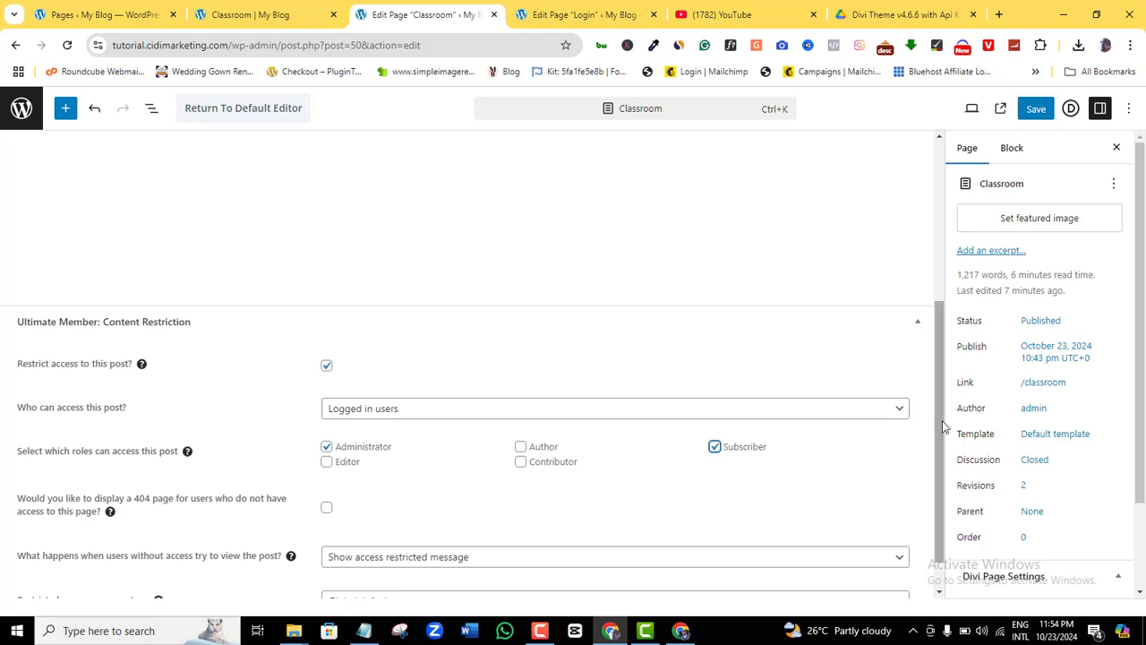
pyautogui.scroll(-1, 942, 427)
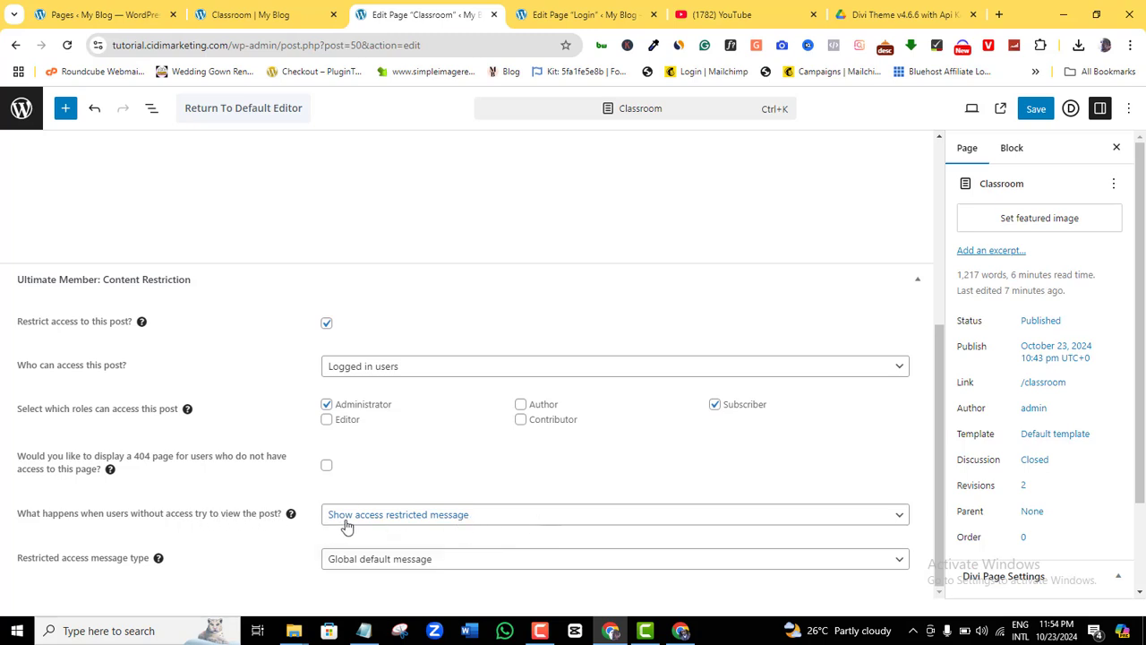
# - Redirect users without access to the Classroom page to the Login page and save the page
pyautogui.click(524, 522)
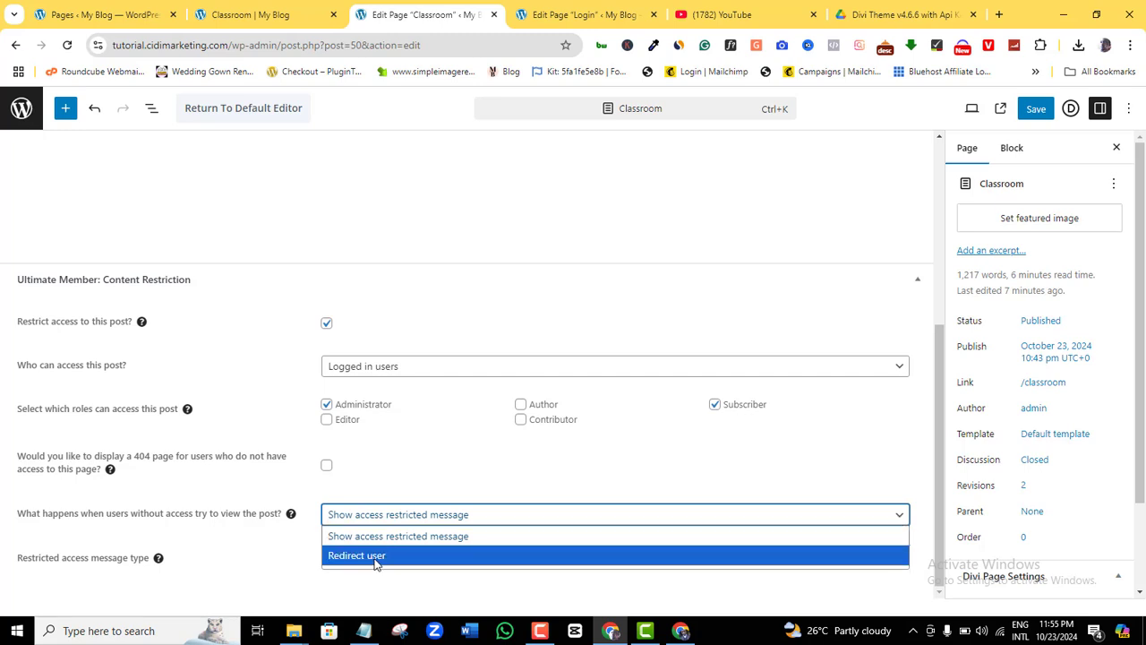
pyautogui.click(375, 556)
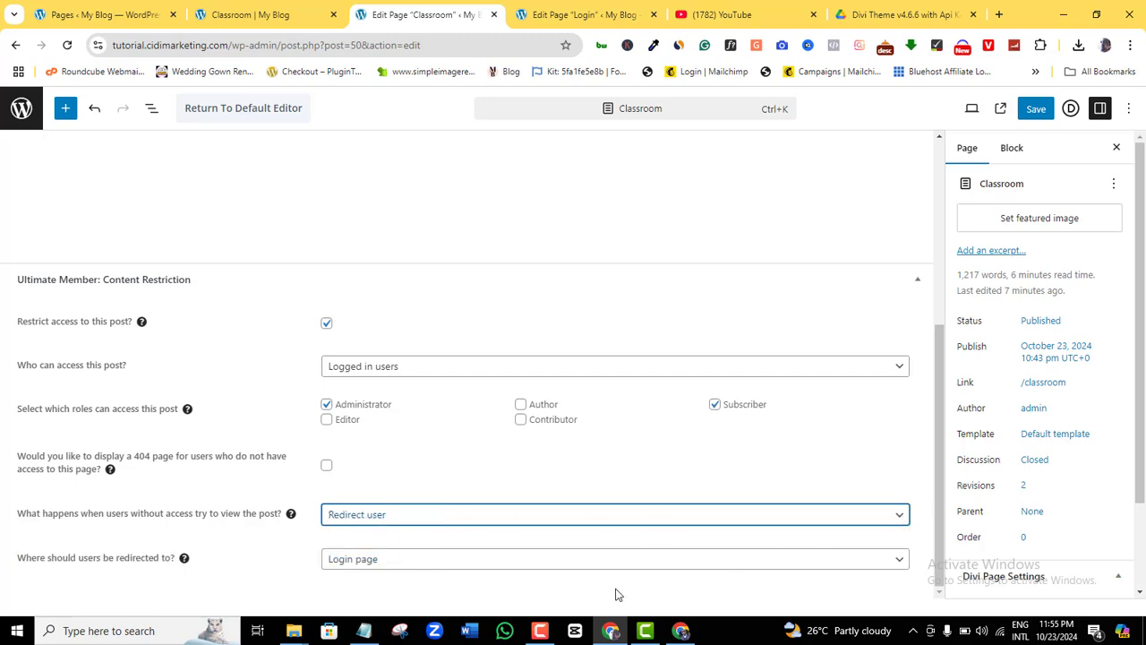
pyautogui.click(400, 567)
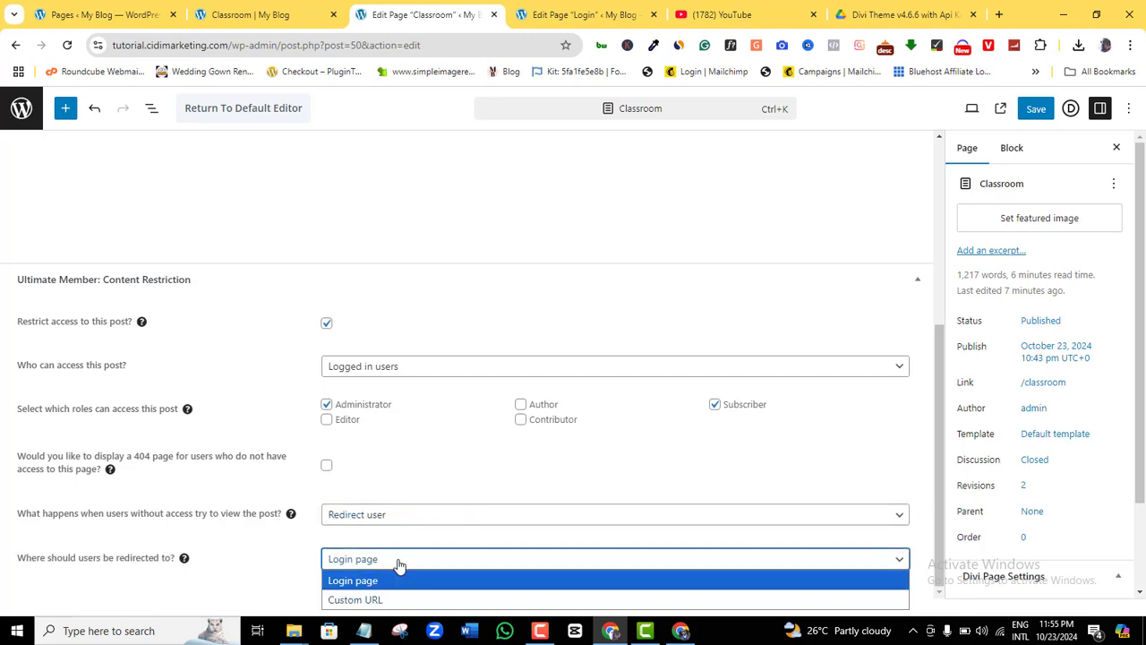
pyautogui.click(892, 557)
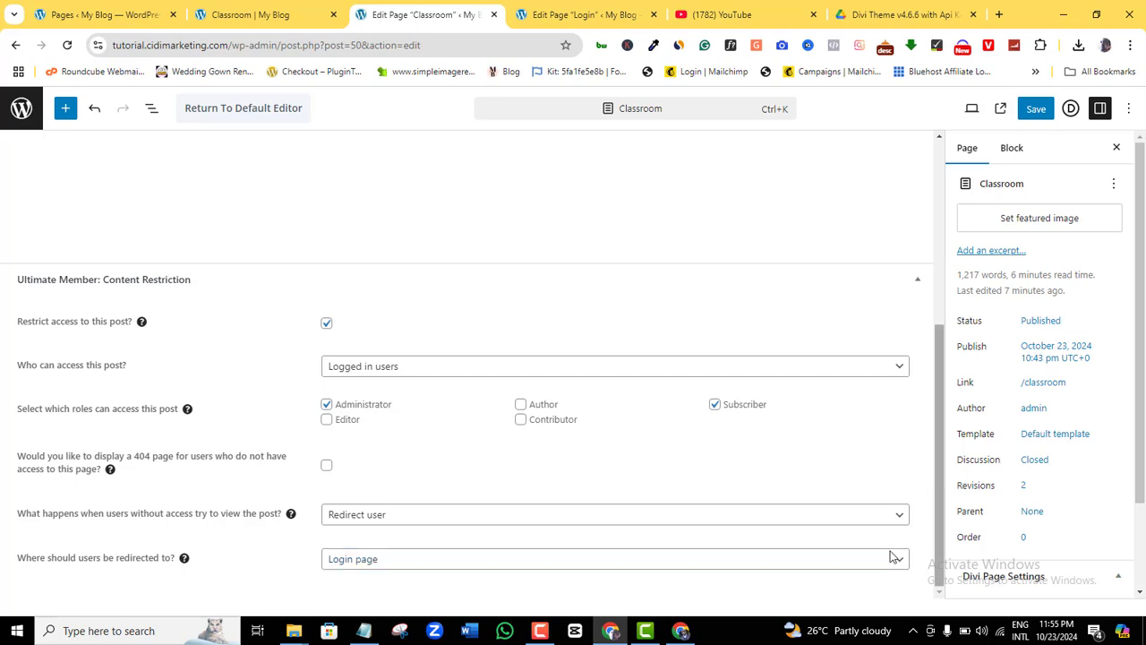
pyautogui.click(800, 562)
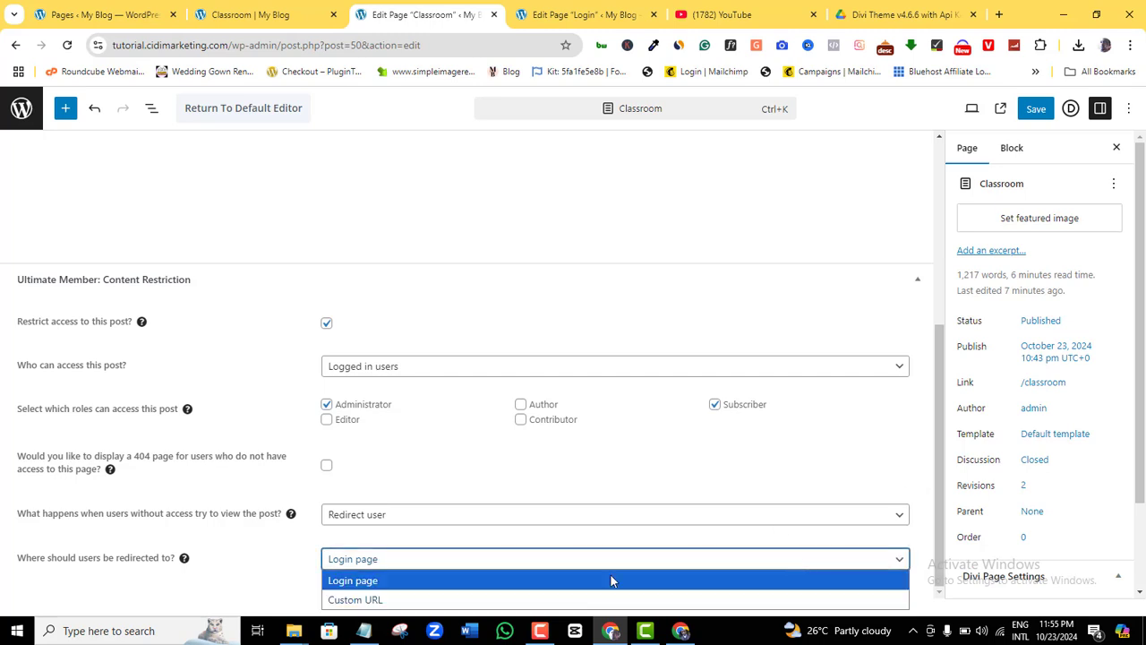
pyautogui.click(367, 583)
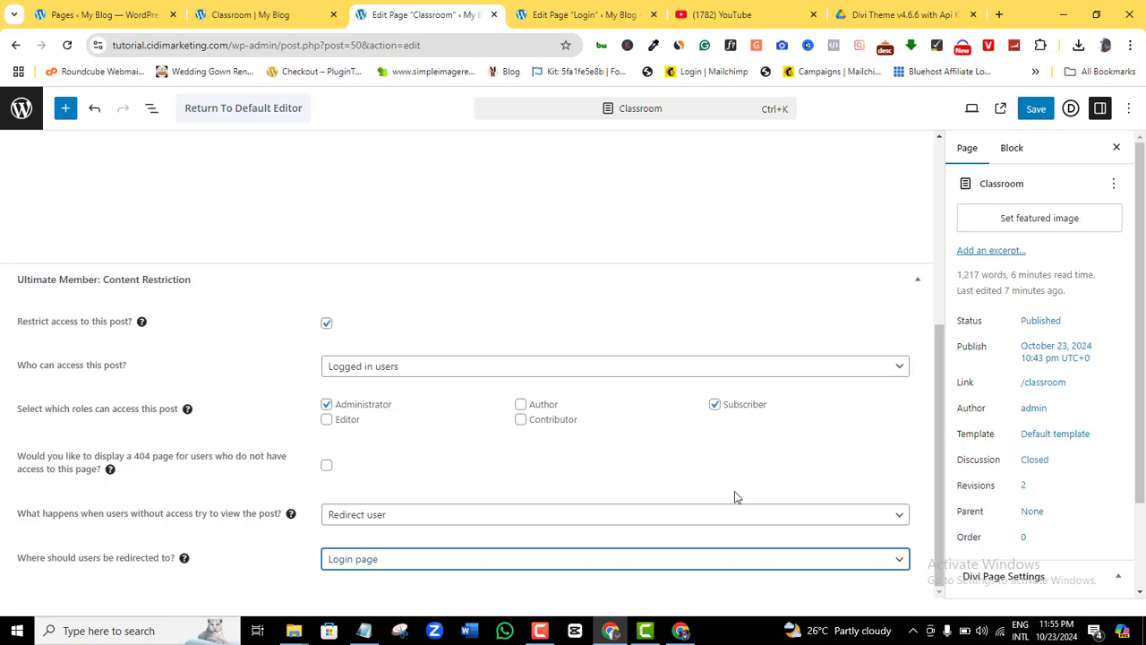
pyautogui.moveTo(941, 502); pyautogui.dragTo(938, 290)
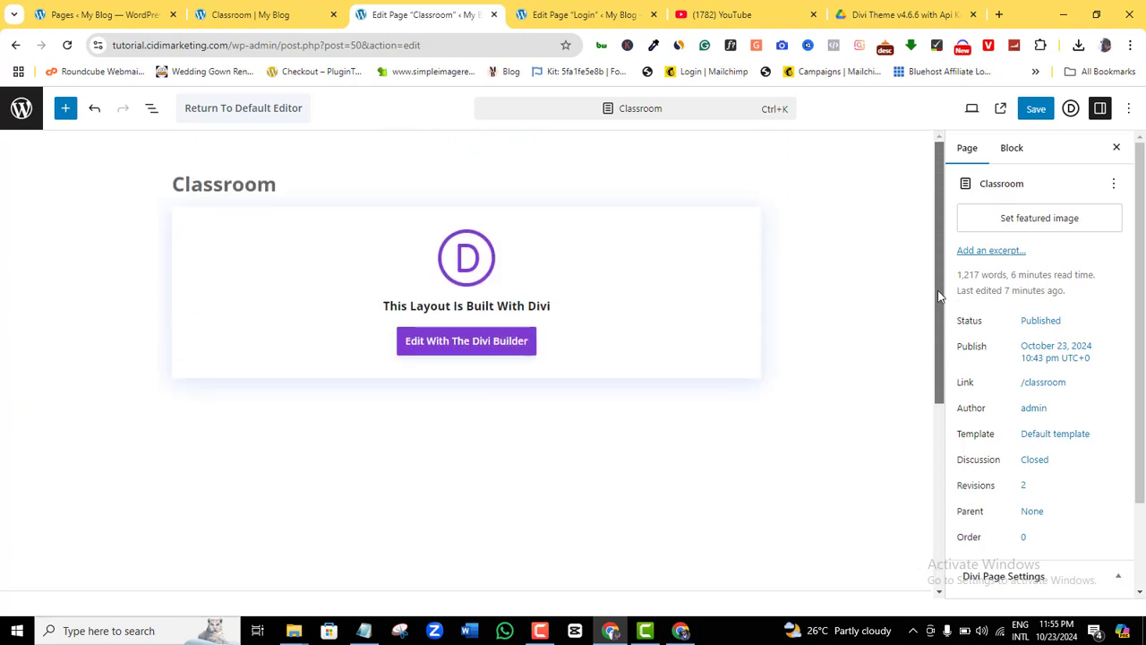
pyautogui.click(1036, 109)
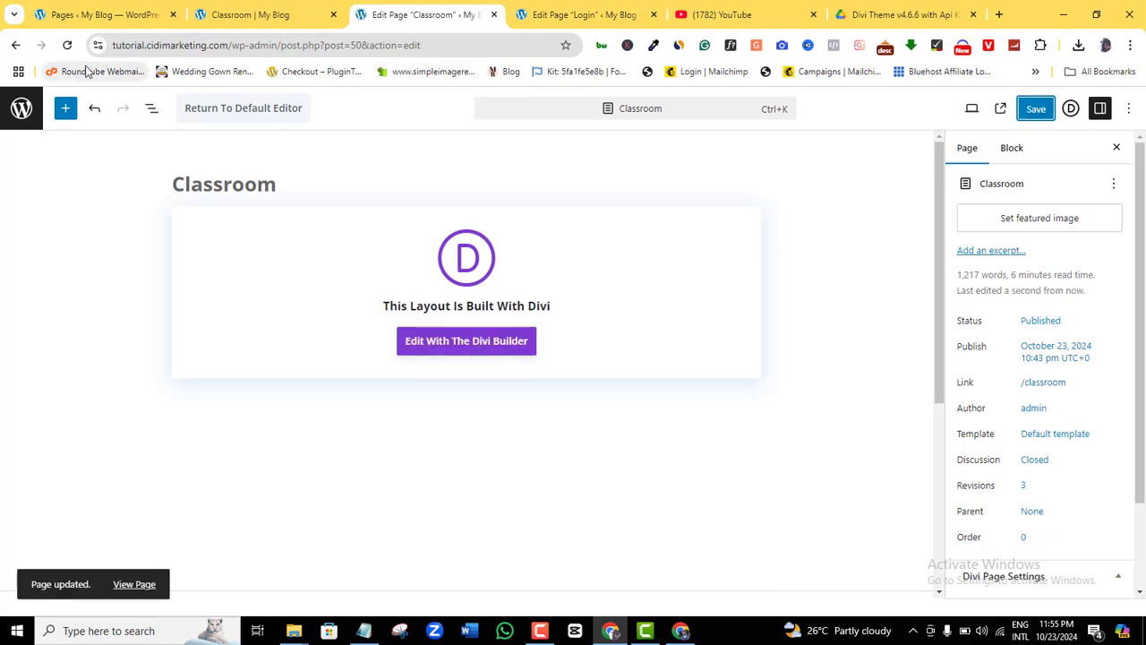
# - Leave the Classroom editor for the pages list and copy the live site's link address
pyautogui.click(20, 111)
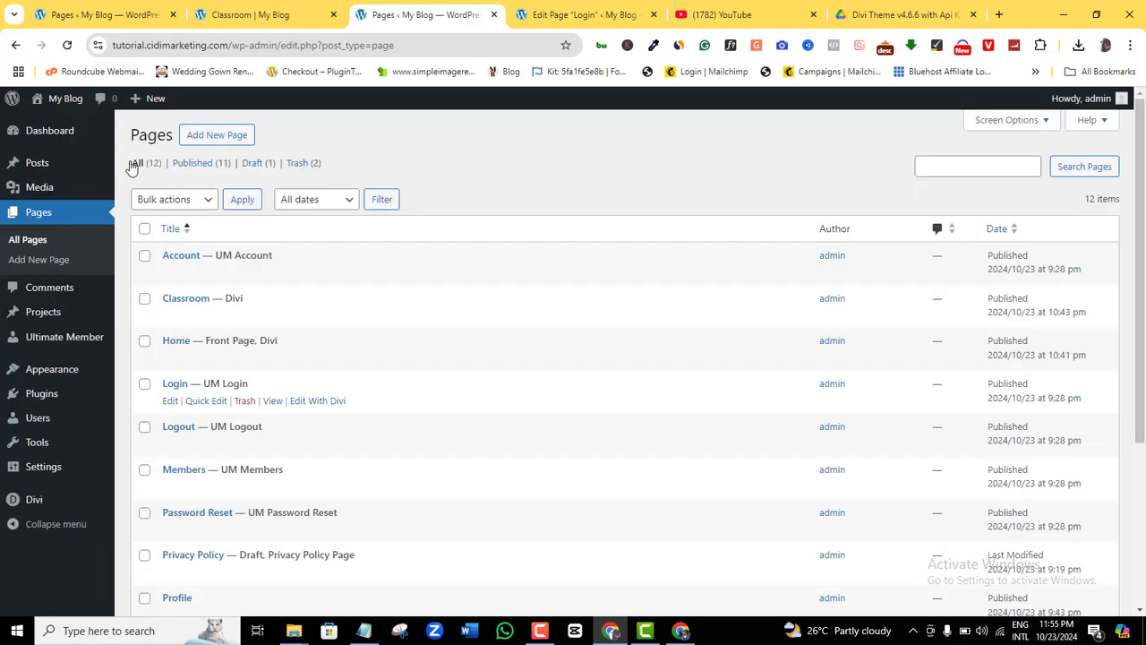
pyautogui.moveTo(58, 98)
pyautogui.rightClick(49, 124)
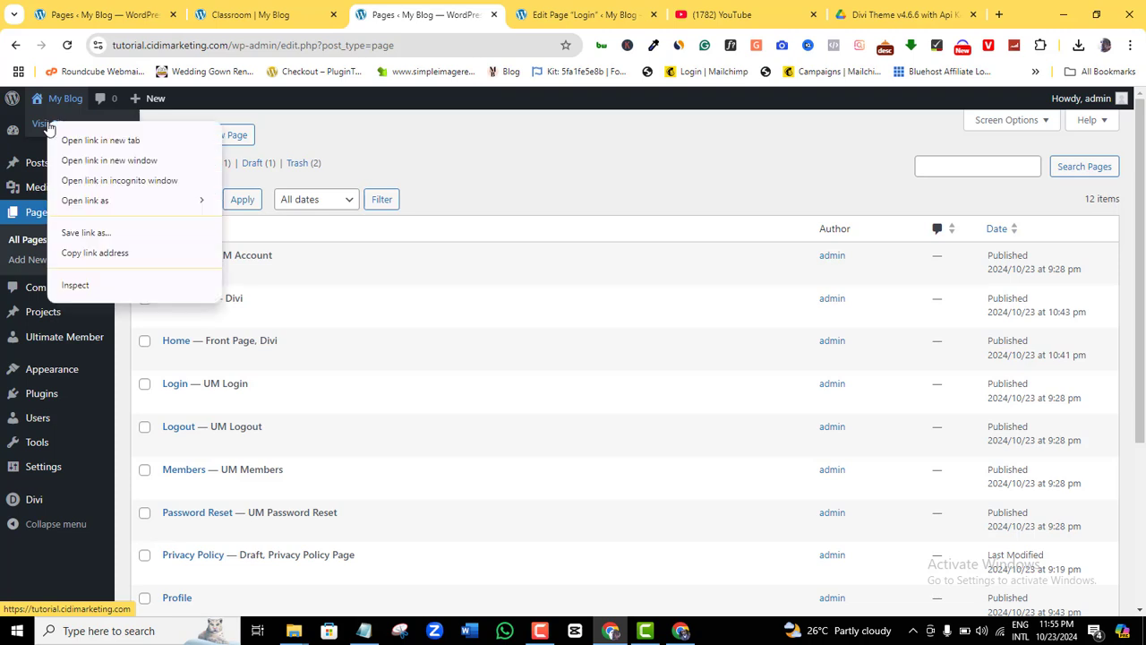
pyautogui.click(86, 253)
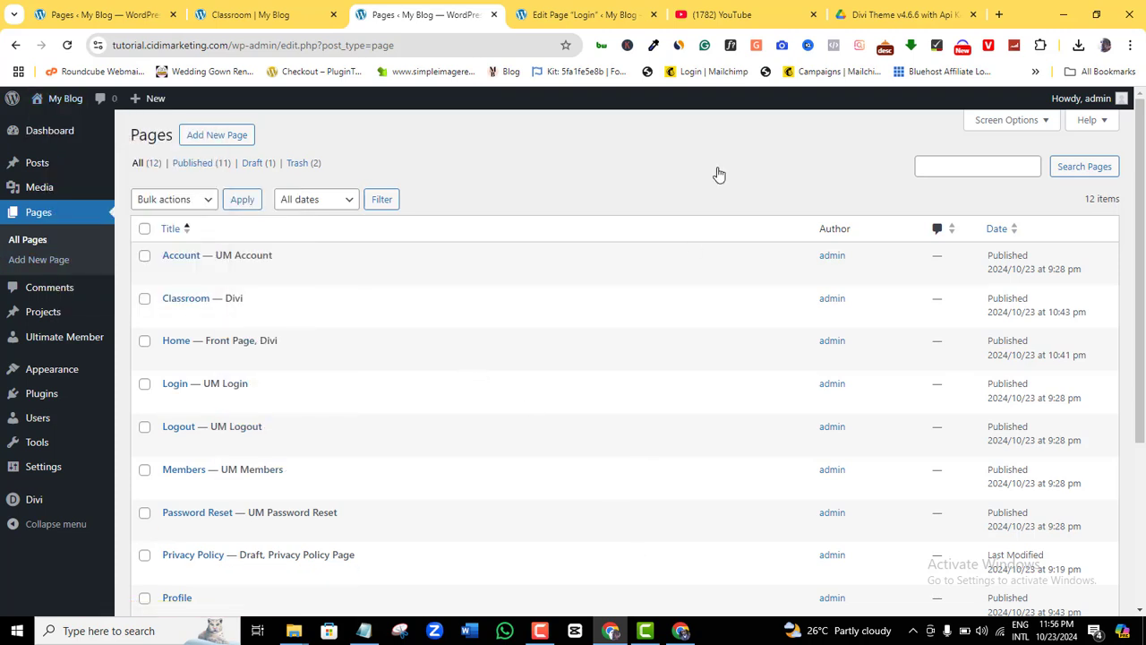
# - Open a new incognito window and load the site's home page from the copied address
pyautogui.click(999, 14)
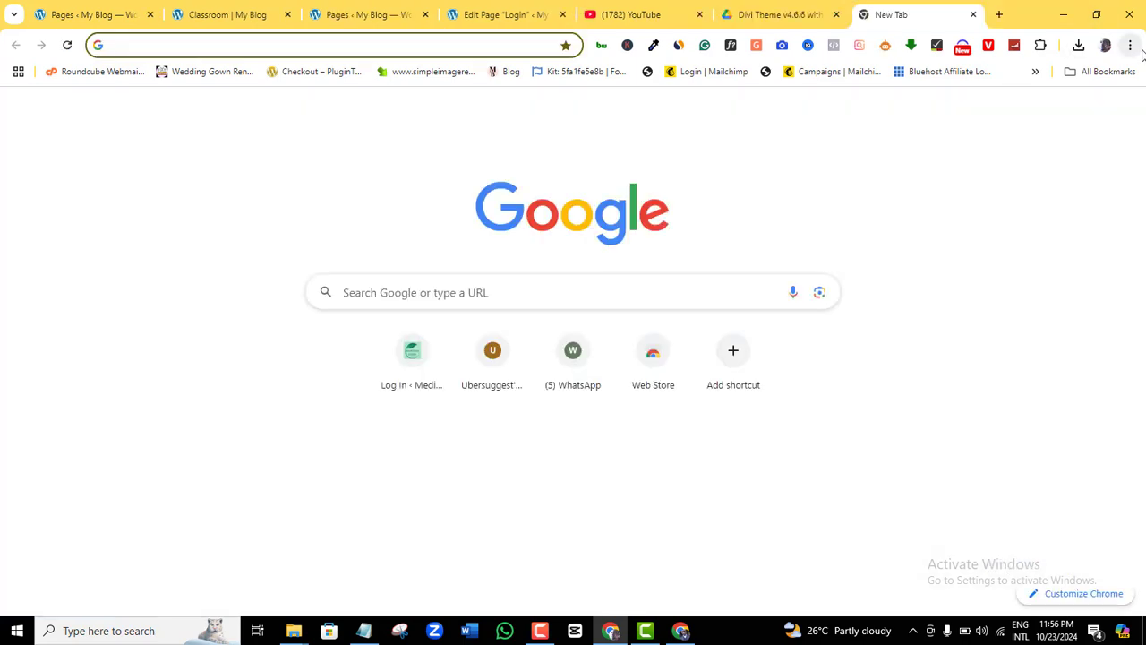
pyautogui.click(1131, 46)
pyautogui.click(1029, 149)
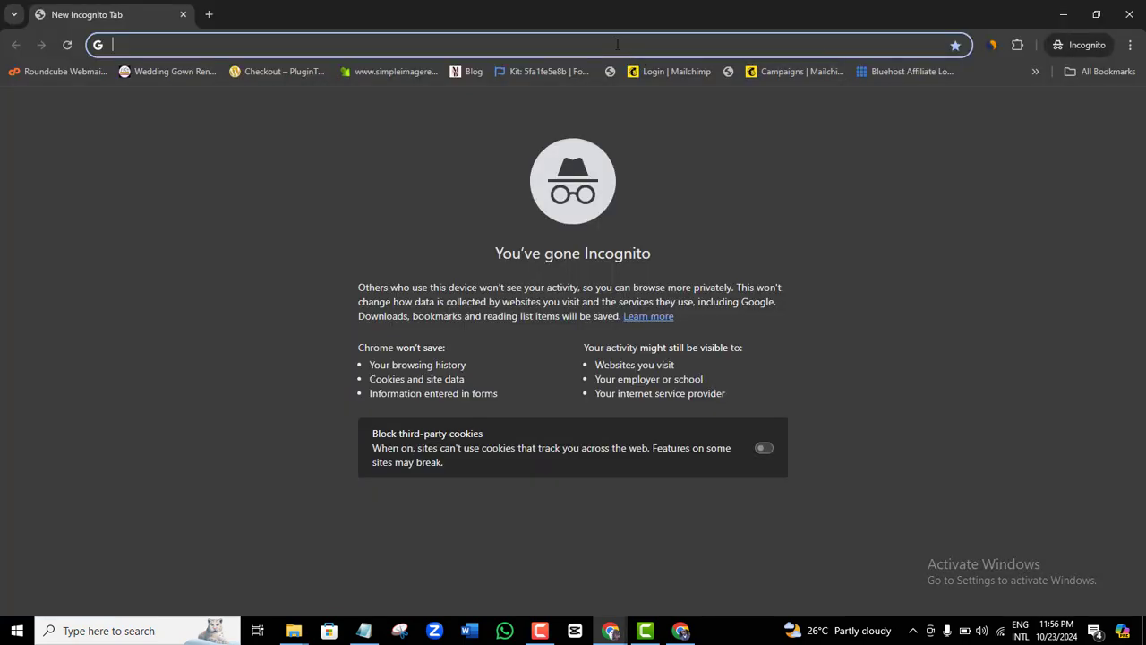
pyautogui.hotkey('ctrl', 'v')
pyautogui.press('Return')
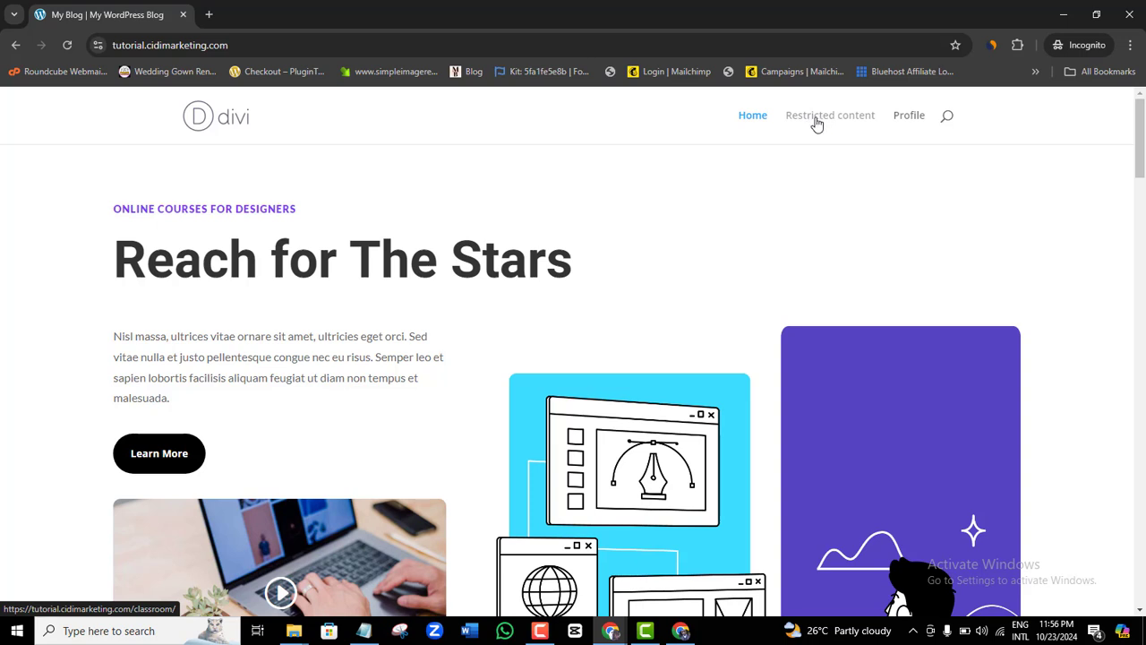
# - Test the "Restricted content" page as a logged-out visitor, view the registration form, and return to the home page
pyautogui.click(816, 125)
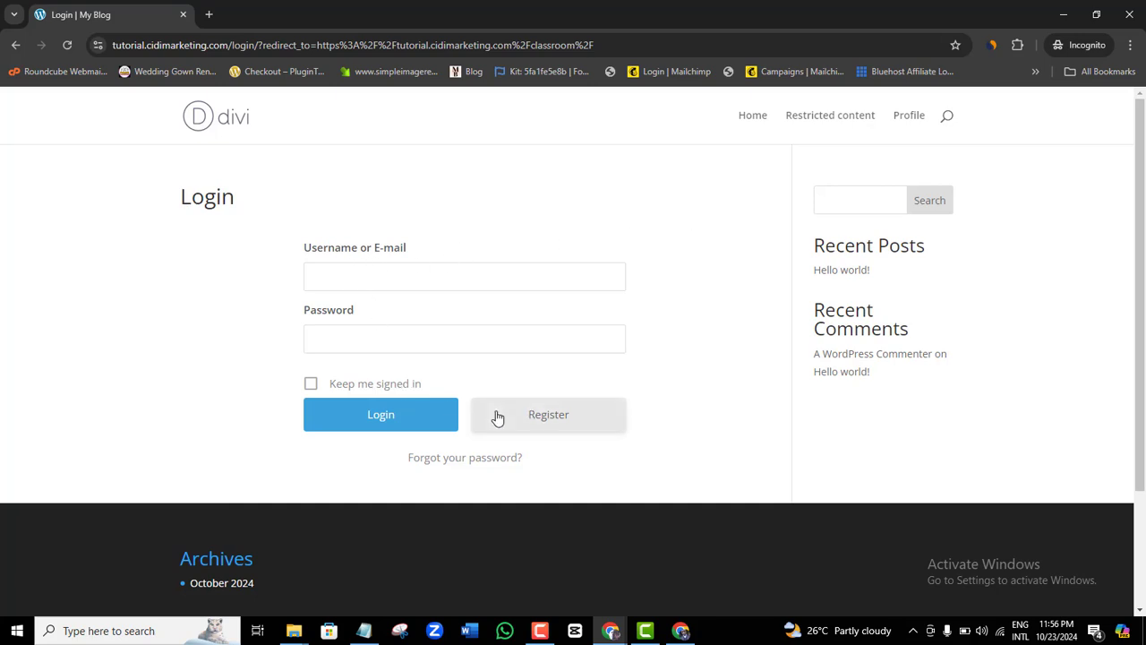
pyautogui.click(549, 425)
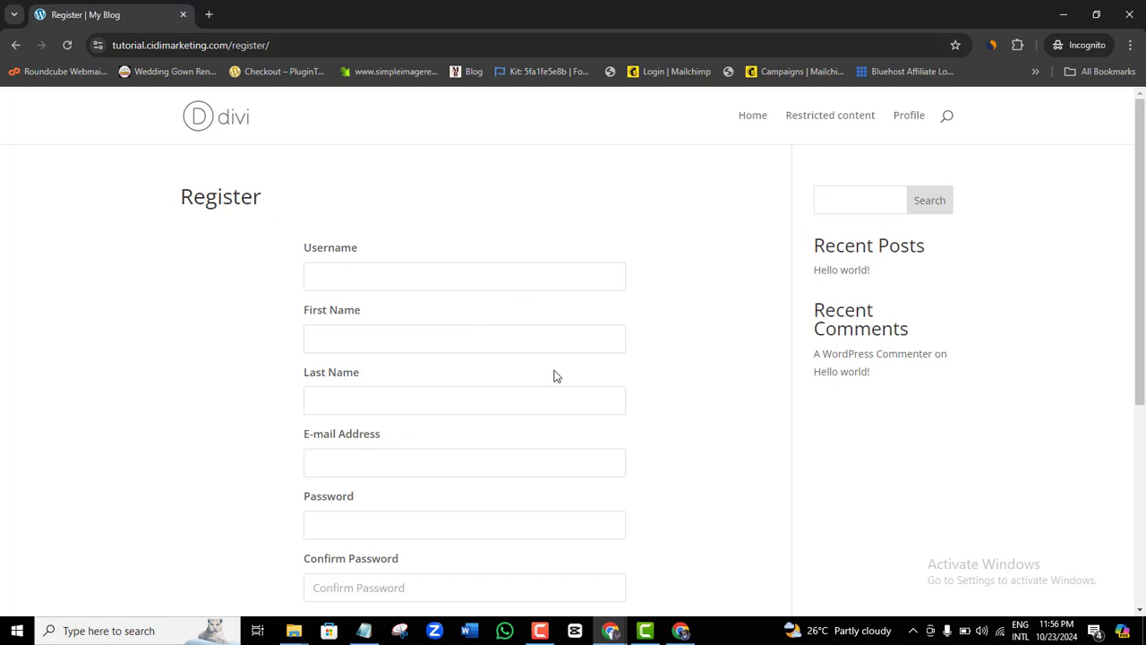
pyautogui.moveTo(286, 43); pyautogui.dragTo(231, 45)
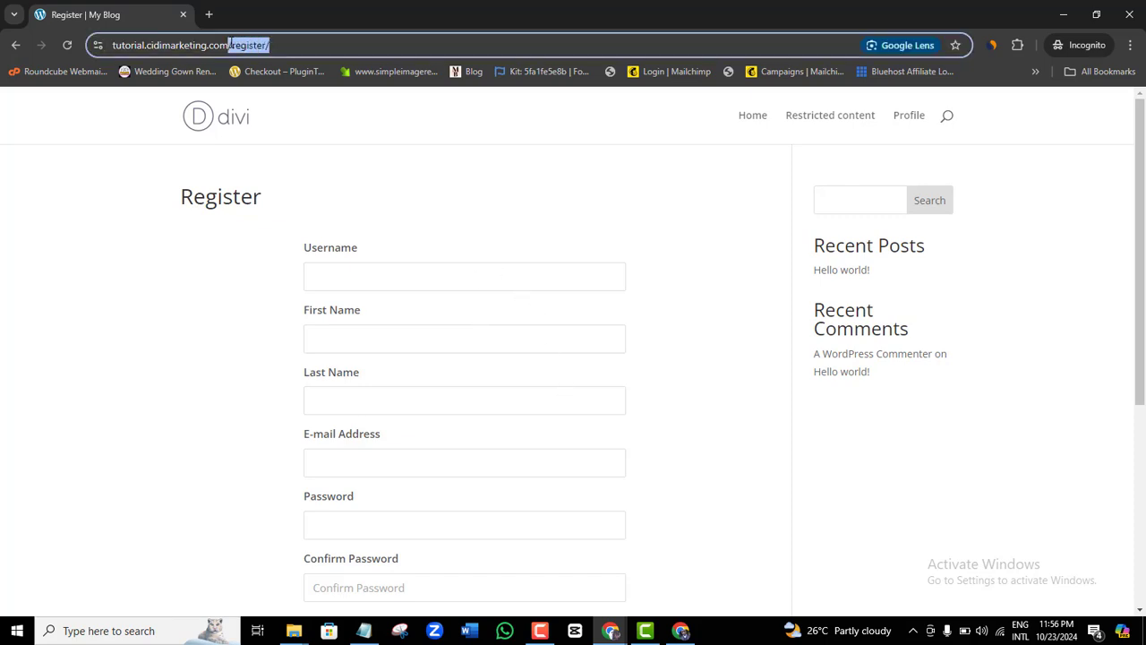
pyautogui.press('BackSpace')
pyautogui.press('Return')
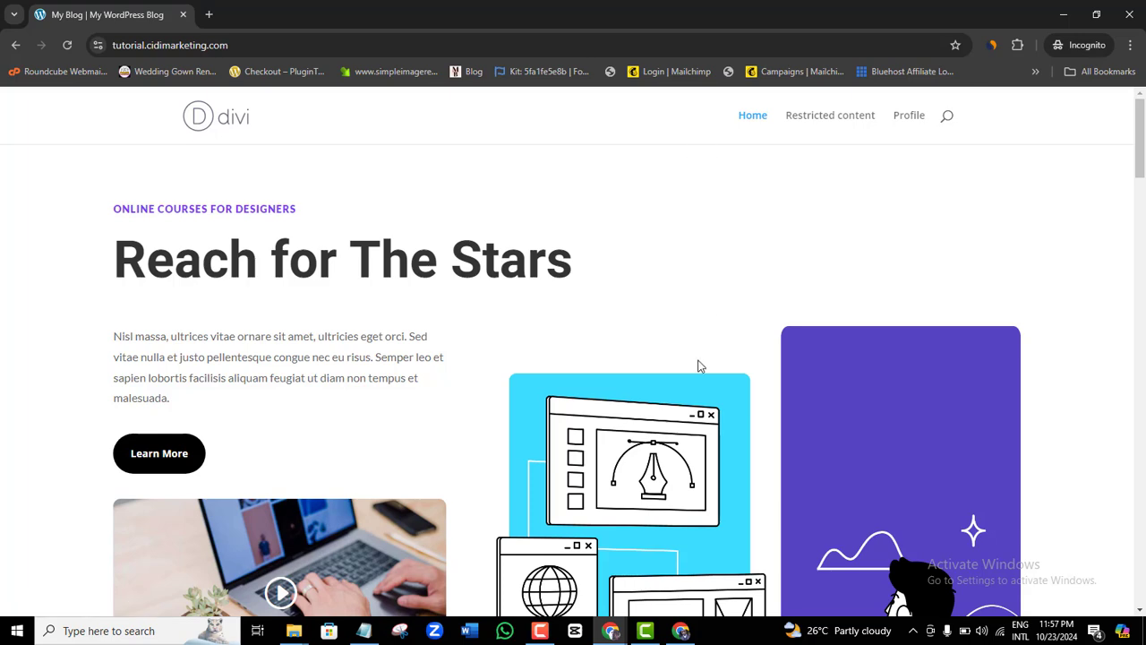
# - In the WordPress admin, add the Register and Login pages to the Main menu and save the menu
pyautogui.moveTo(610, 631)
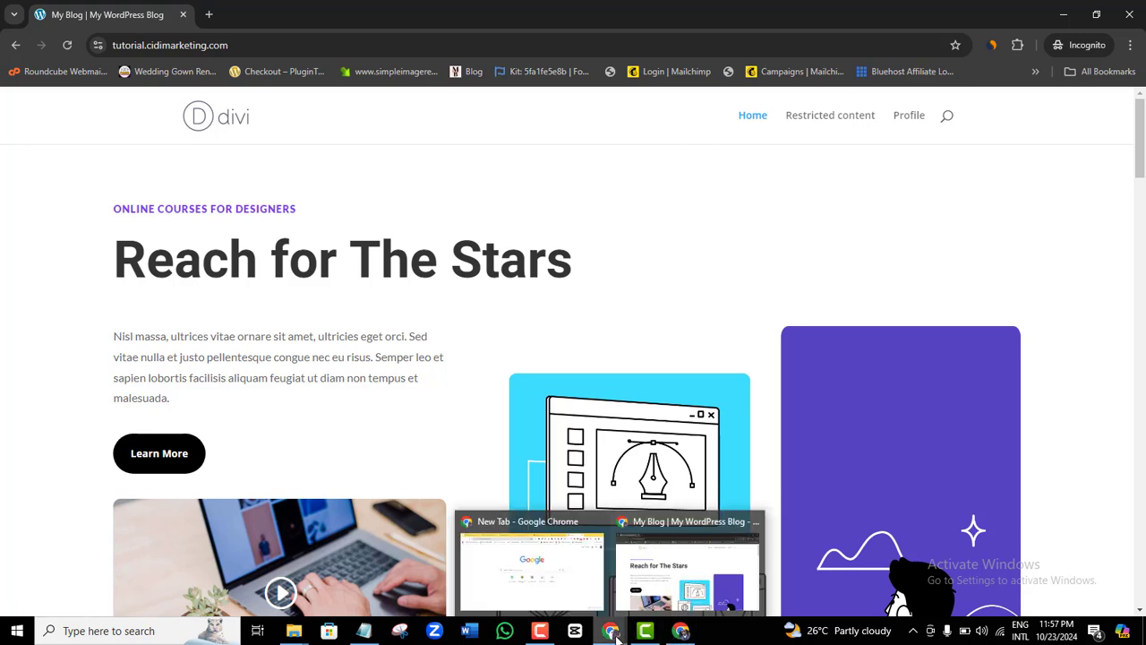
pyautogui.click(549, 584)
pyautogui.click(90, 14)
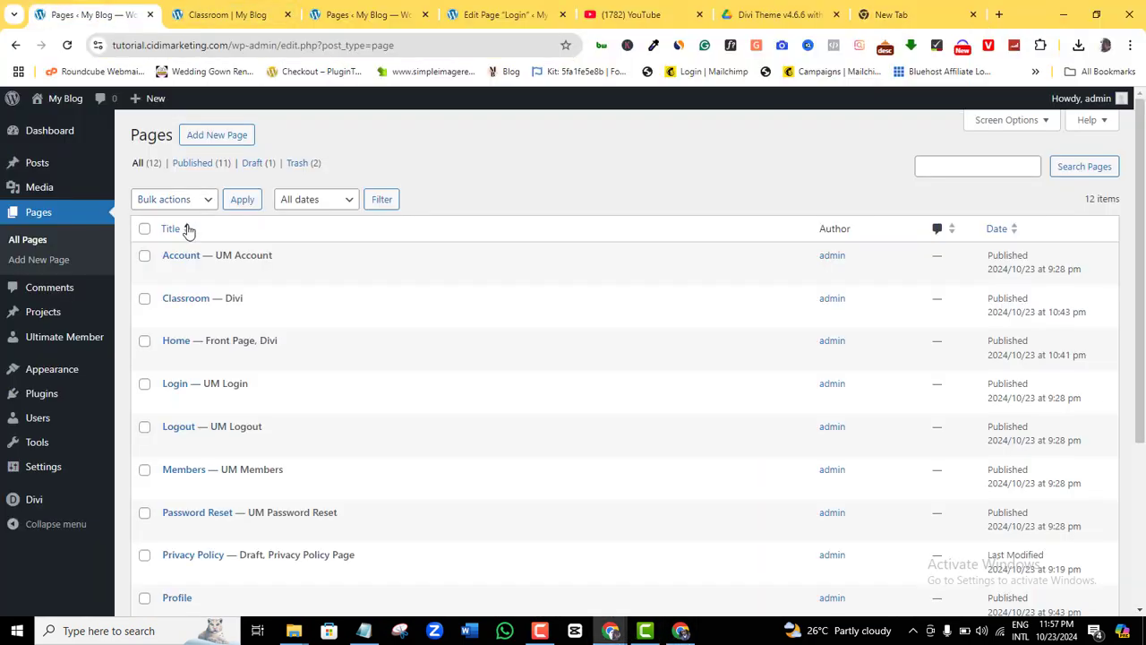
pyautogui.moveTo(50, 369)
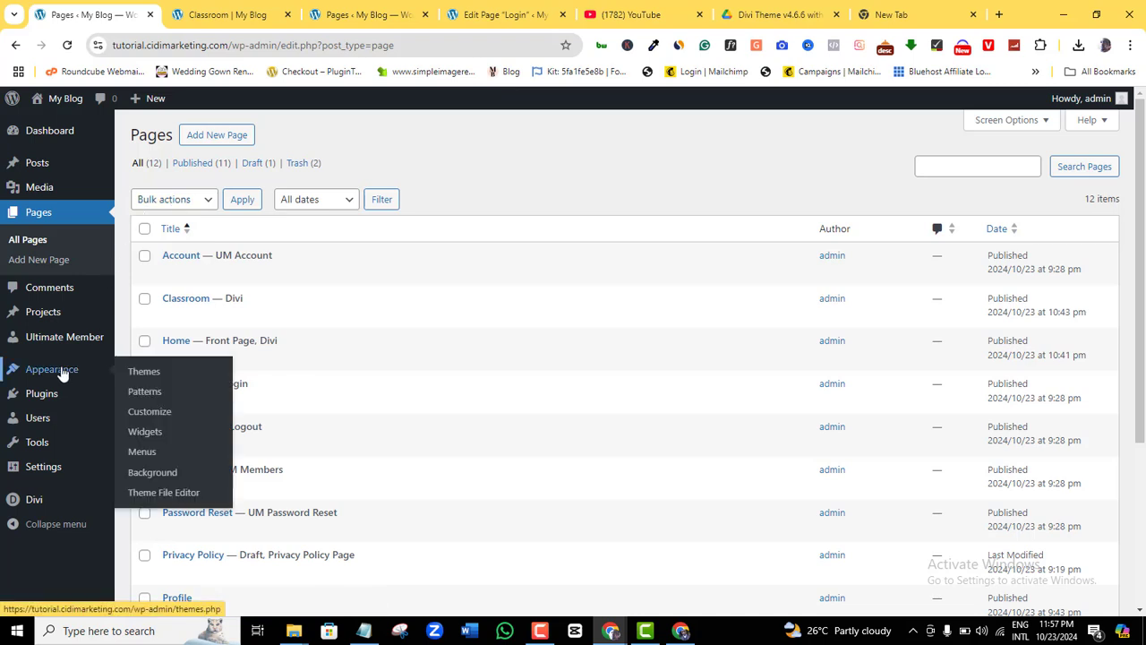
pyautogui.click(145, 452)
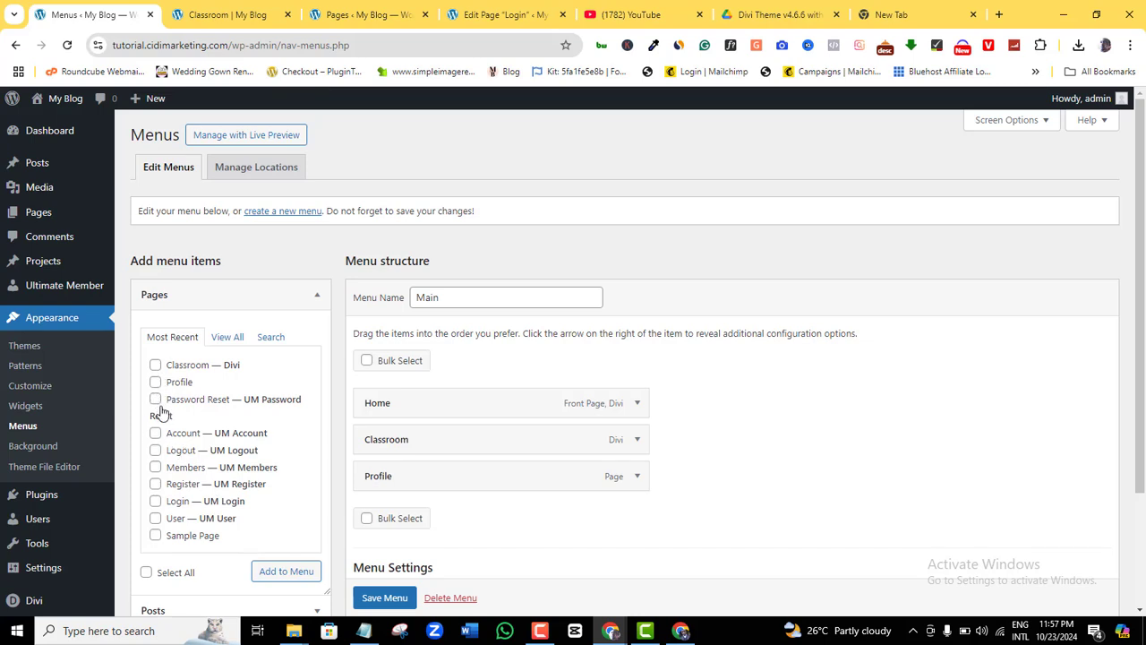
pyautogui.click(156, 485)
pyautogui.click(155, 502)
pyautogui.click(300, 575)
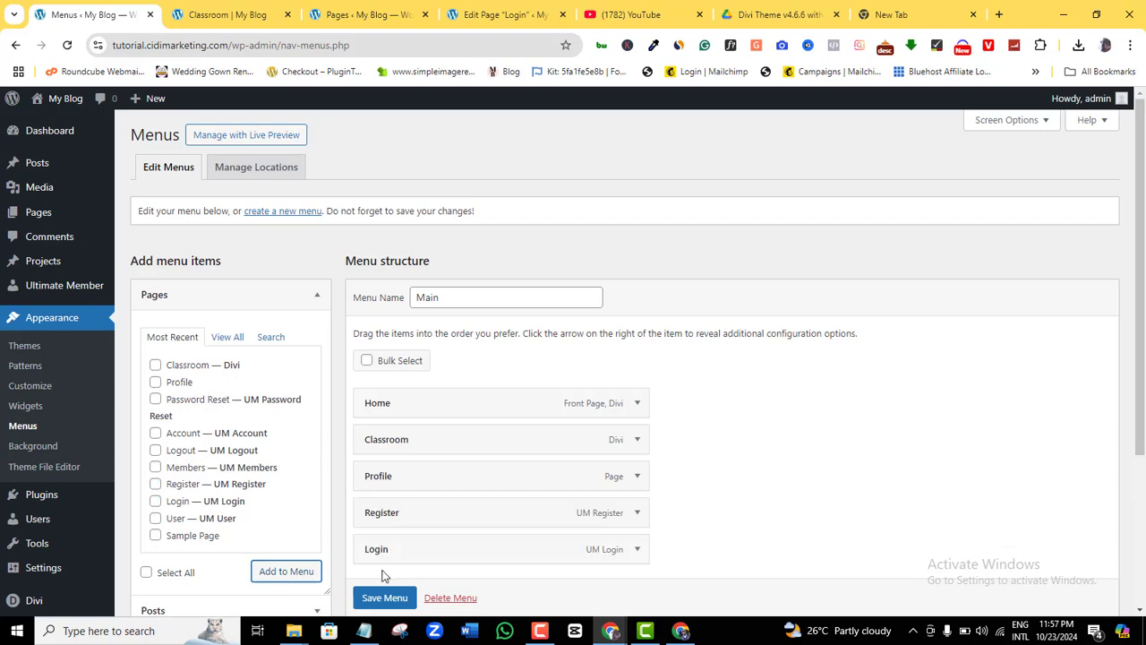
pyautogui.click(386, 604)
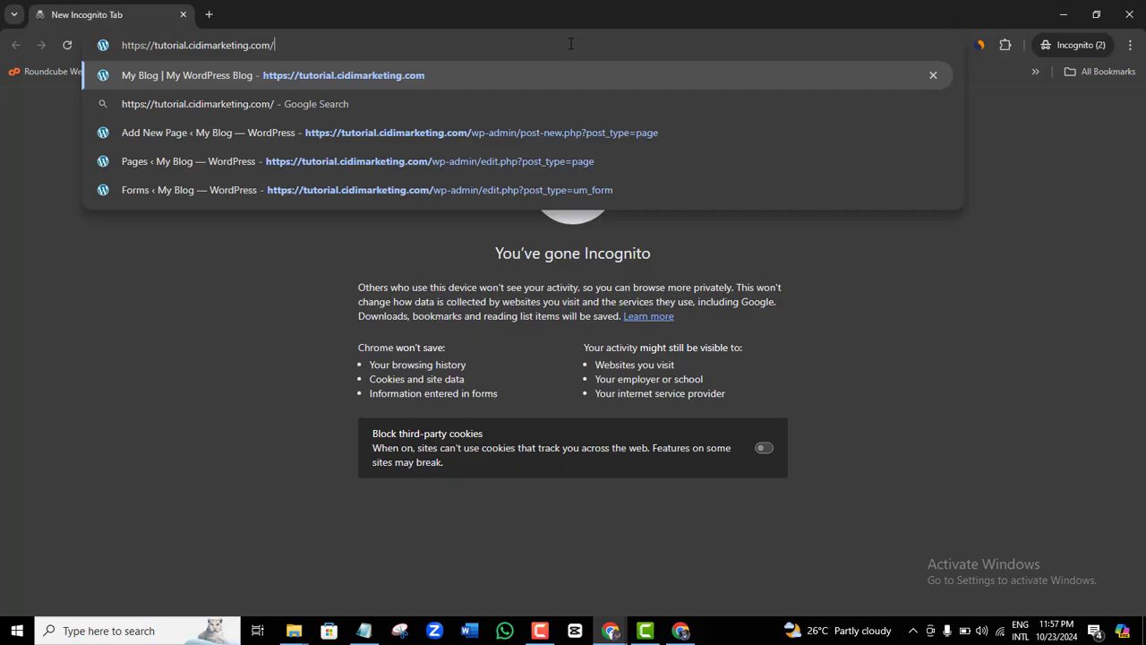
# - Load the site in a fresh incognito window to check its navigation menu, and return to the menu editor
pyautogui.press('Return')
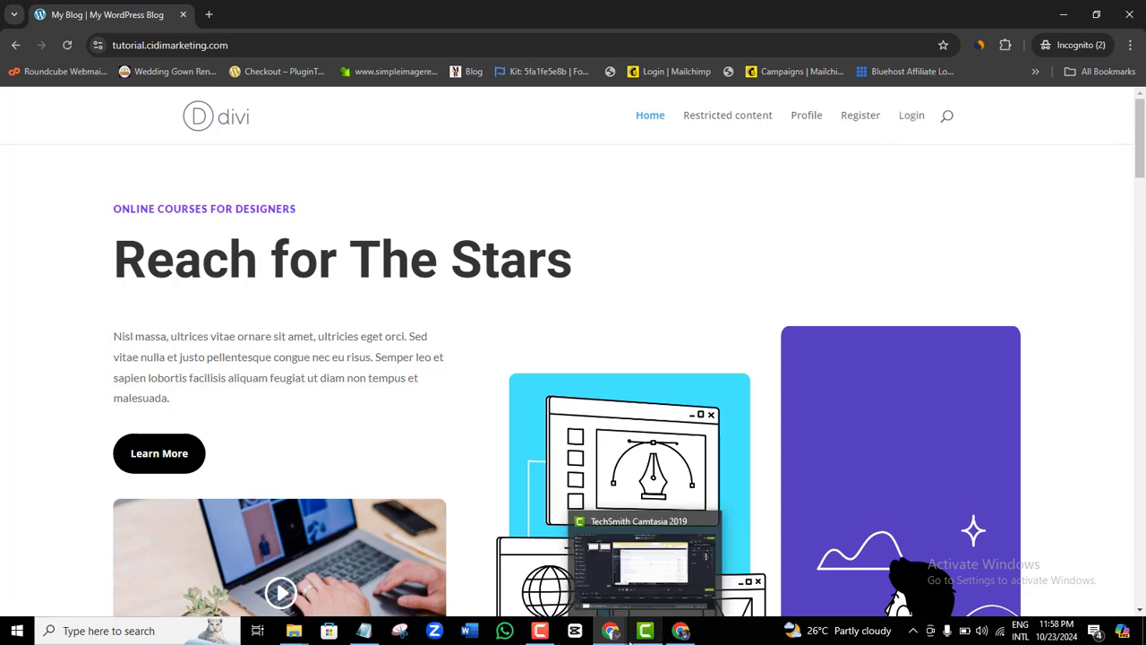
pyautogui.moveTo(611, 633)
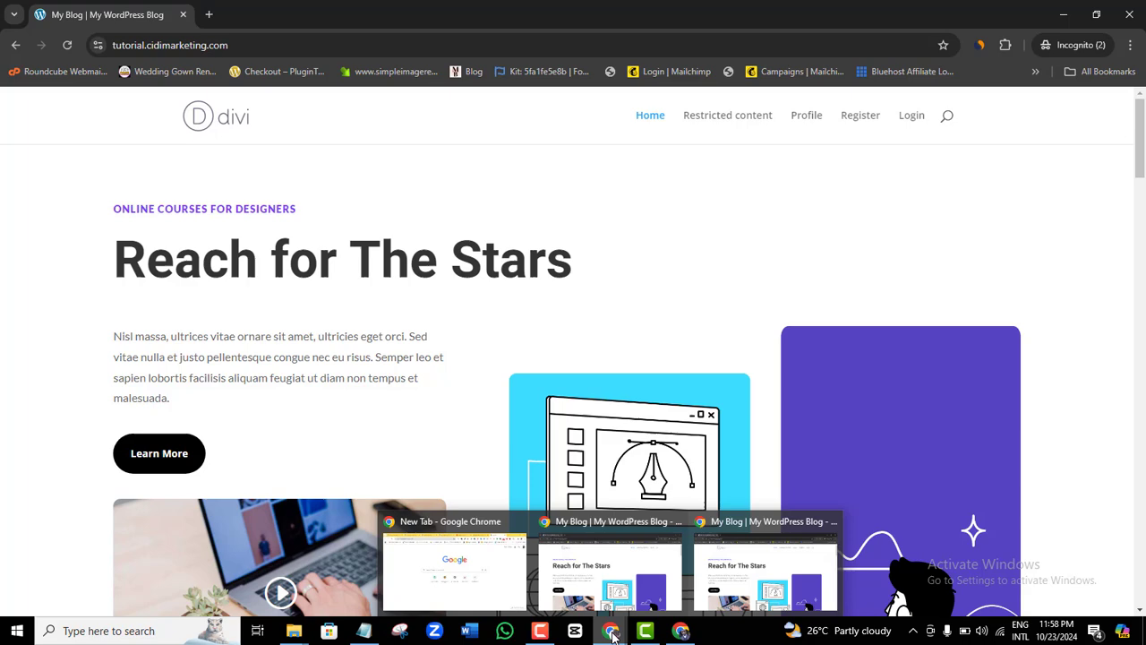
pyautogui.click(579, 578)
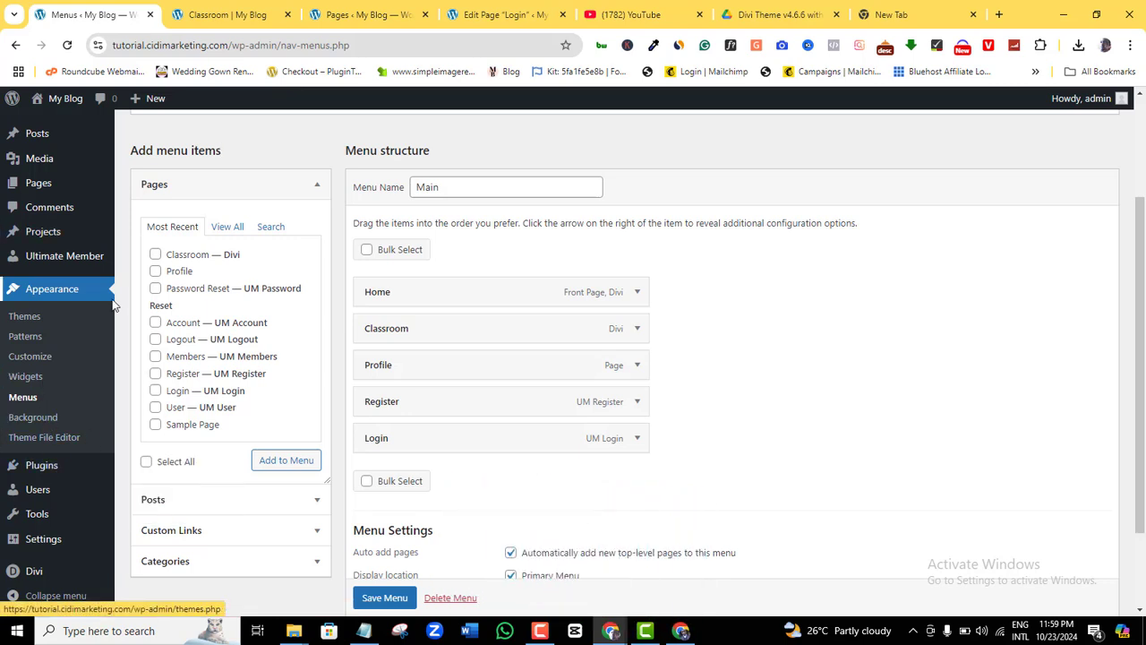
# - In Ultimate Member's user settings, set the registration default role to Subscriber and enable strong passwords
pyautogui.moveTo(67, 263)
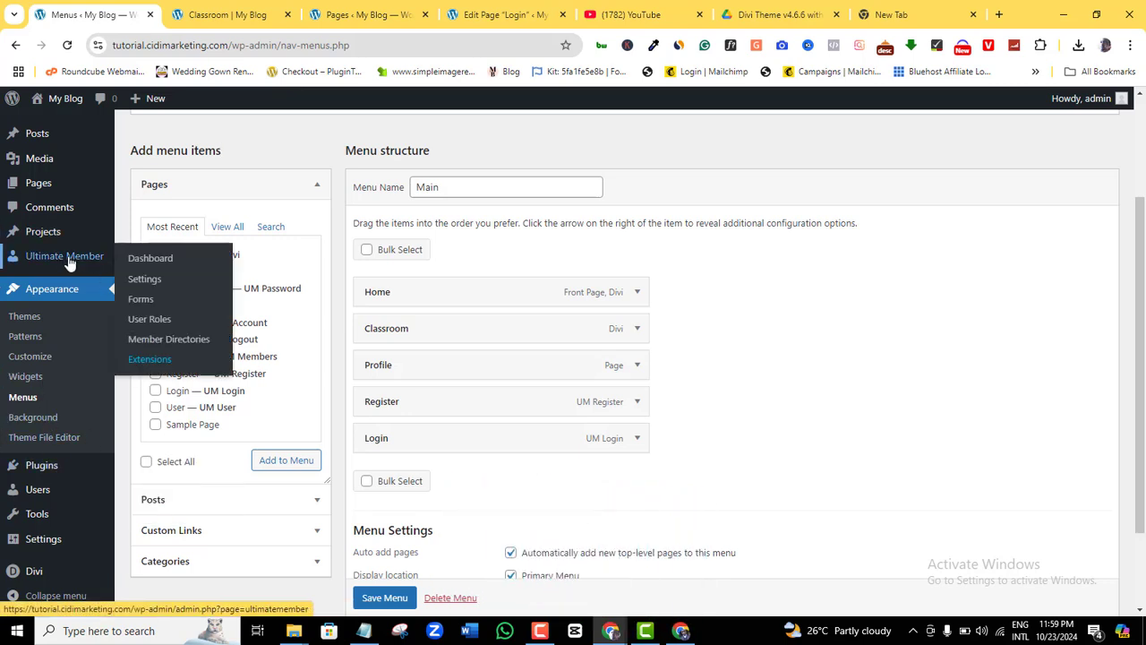
pyautogui.click(145, 279)
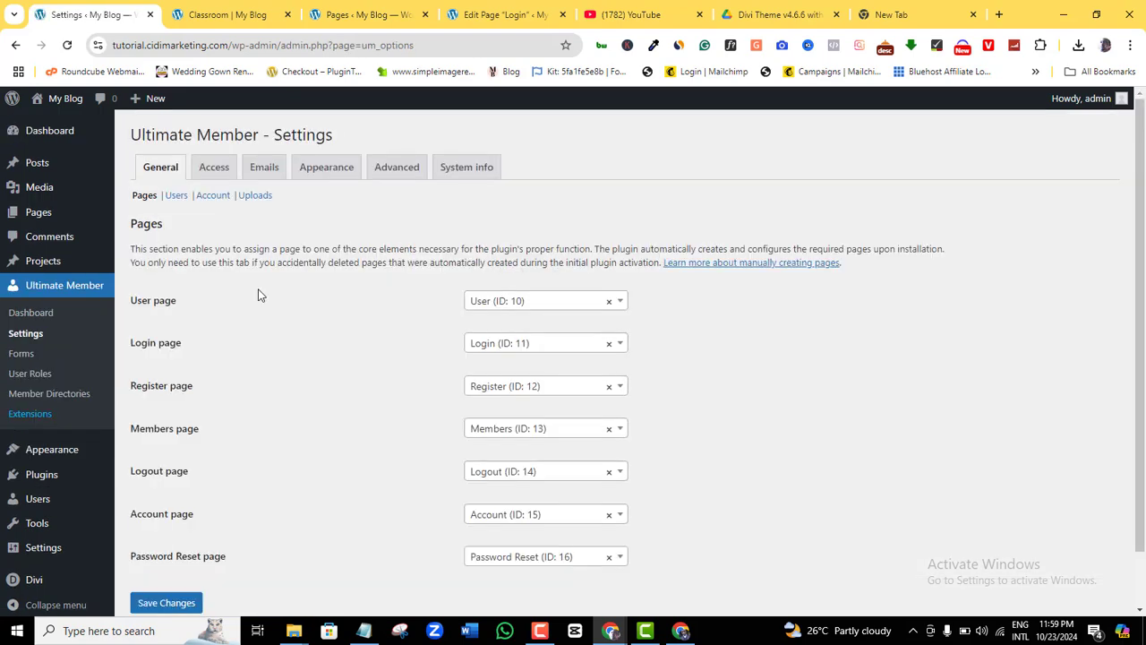
pyautogui.moveTo(1141, 197)
pyautogui.mouseDown()
pyautogui.moveTo(1145, 293)
pyautogui.moveTo(1143, 211)
pyautogui.mouseUp()
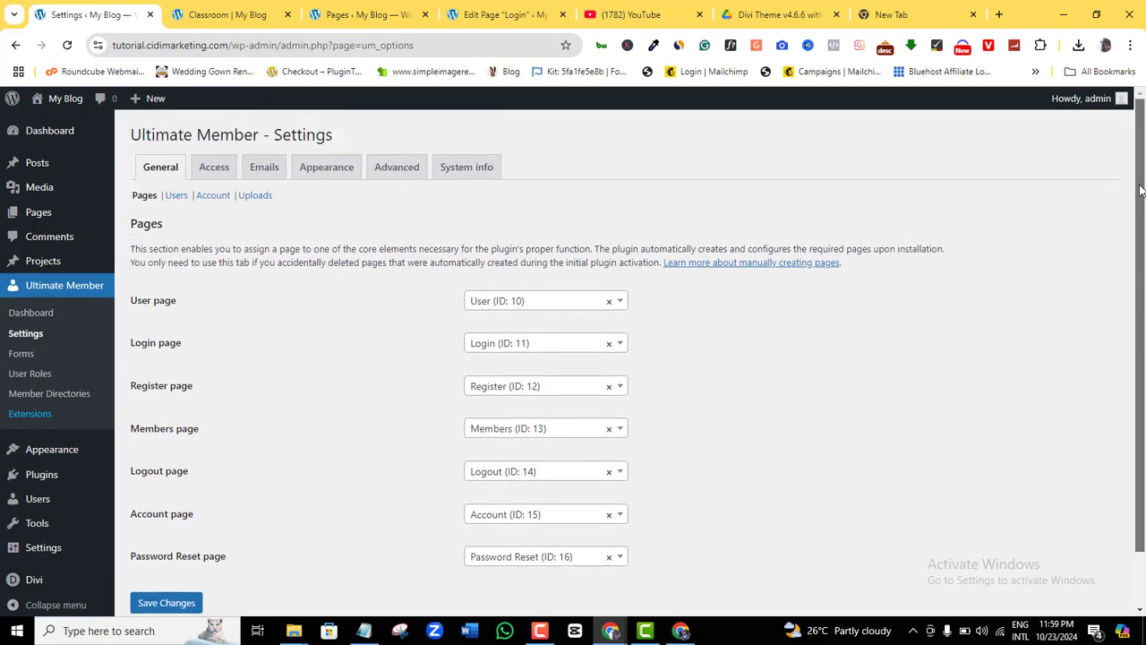
pyautogui.click(178, 199)
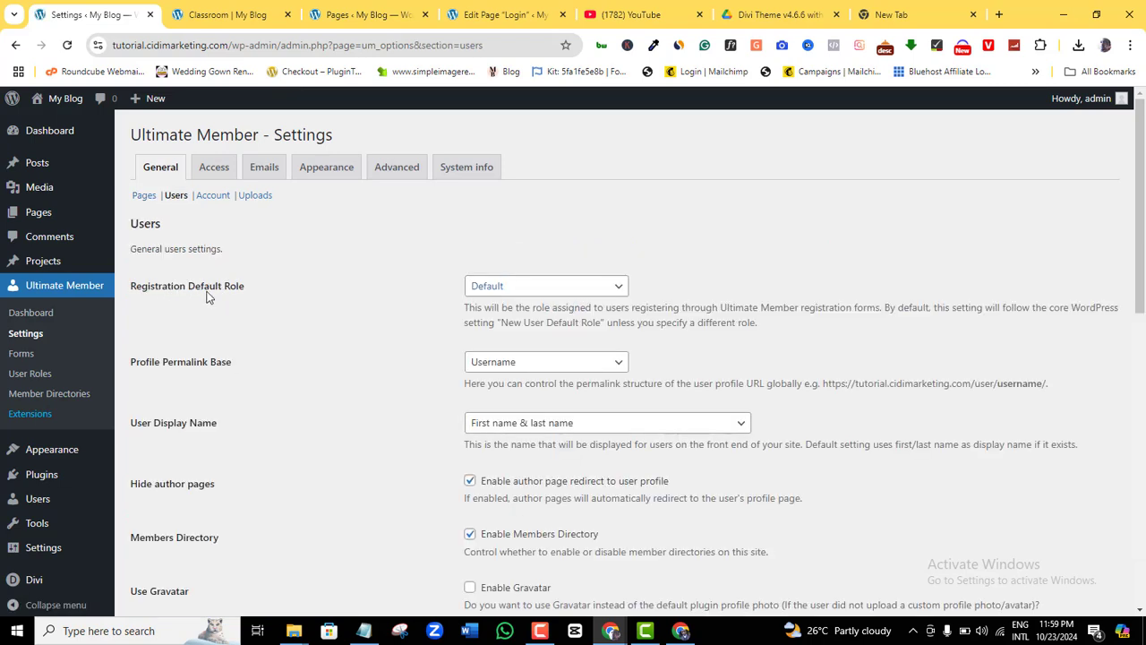
pyautogui.click(601, 294)
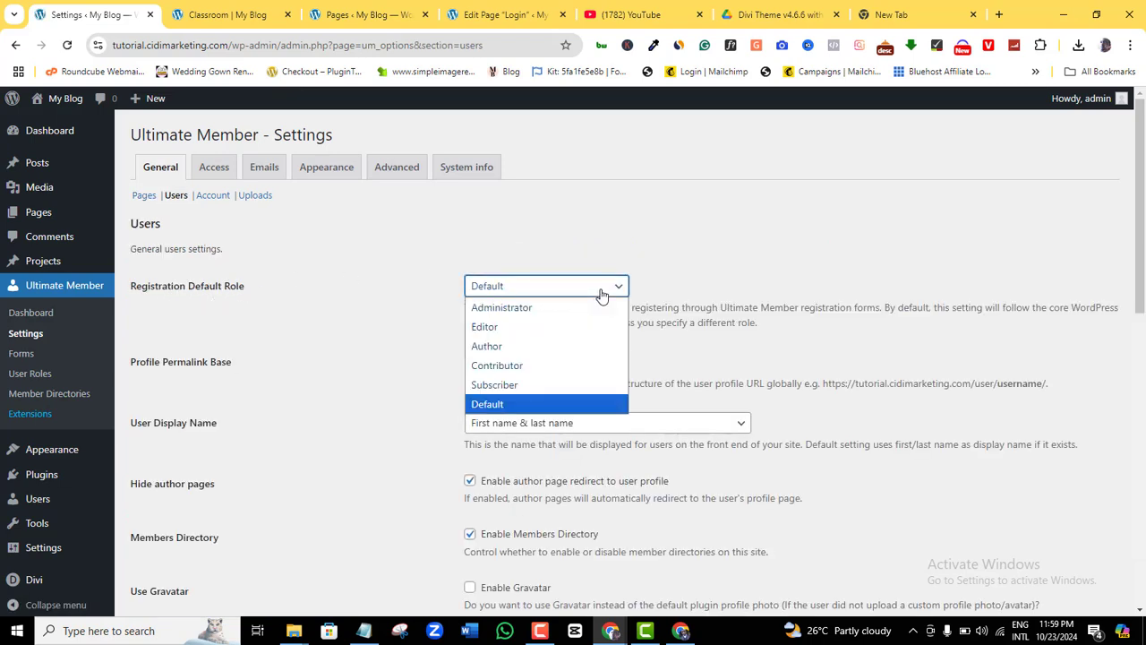
pyautogui.click(515, 386)
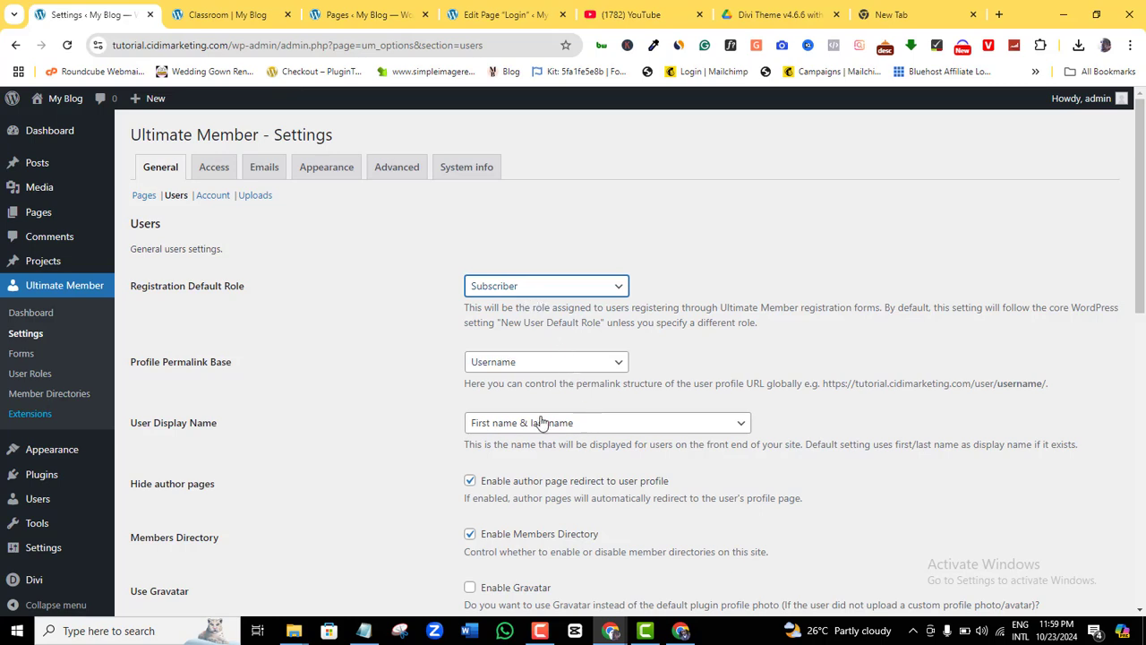
pyautogui.moveTo(1142, 265); pyautogui.dragTo(1136, 451)
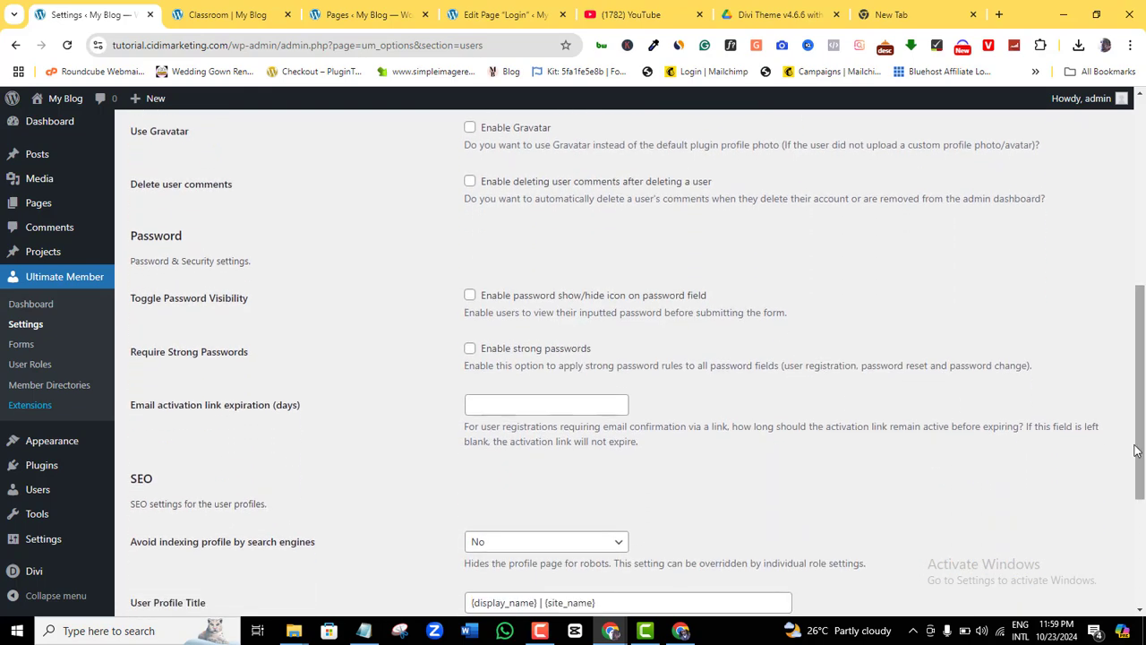
pyautogui.click(470, 351)
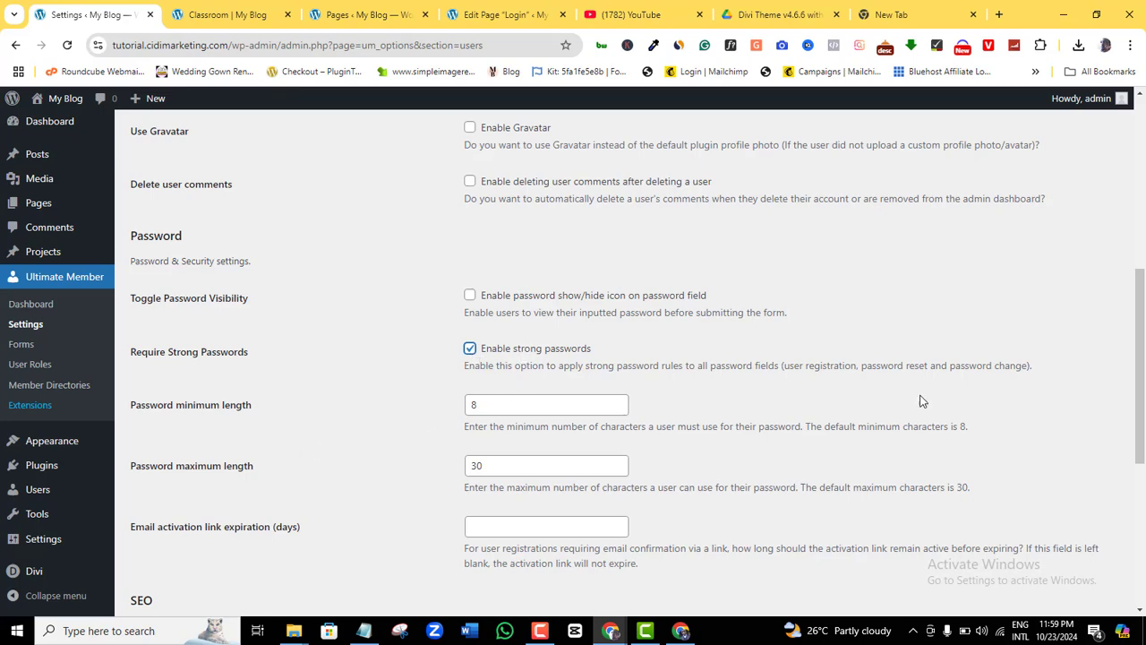
pyautogui.scroll(-1, 900, 348)
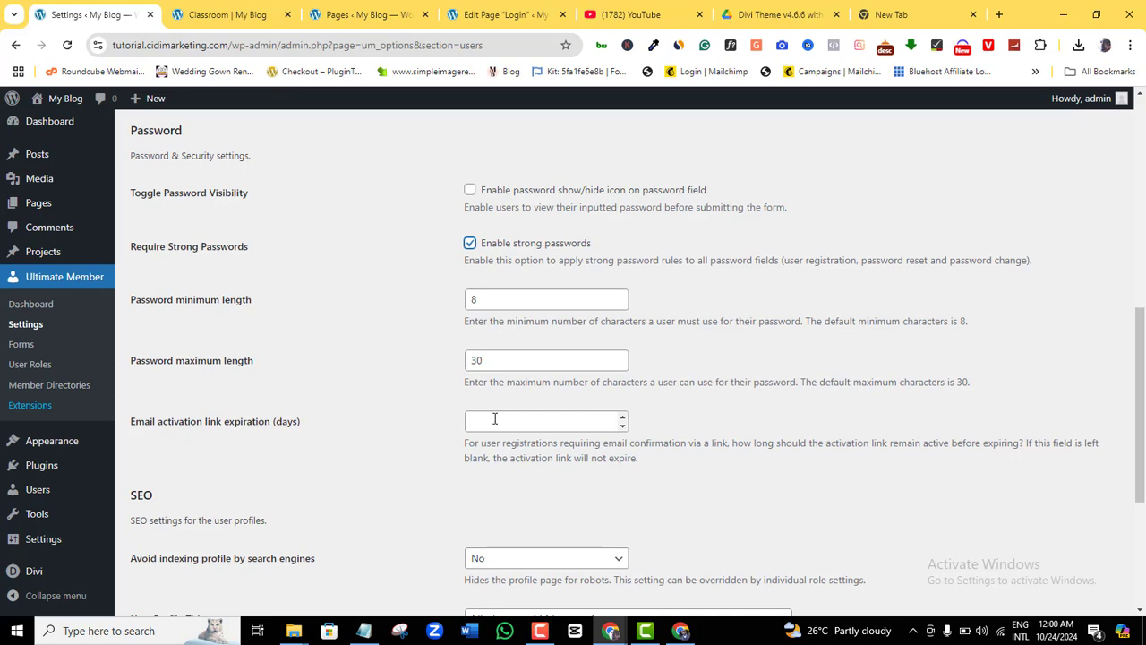
pyautogui.click(621, 417)
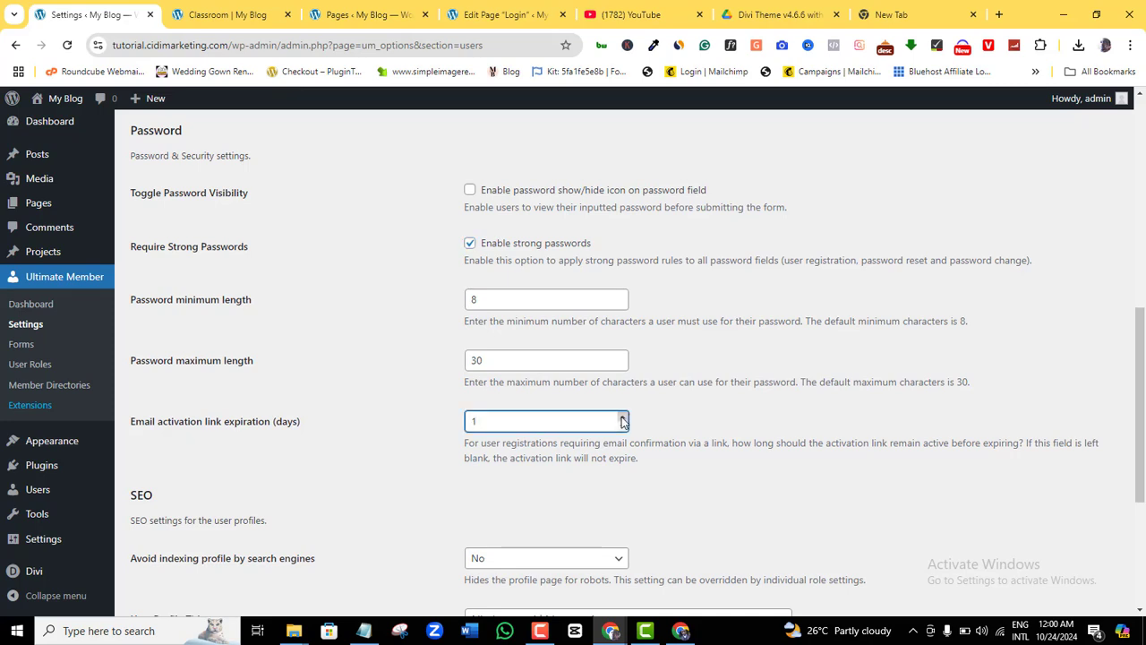
pyautogui.click(622, 417)
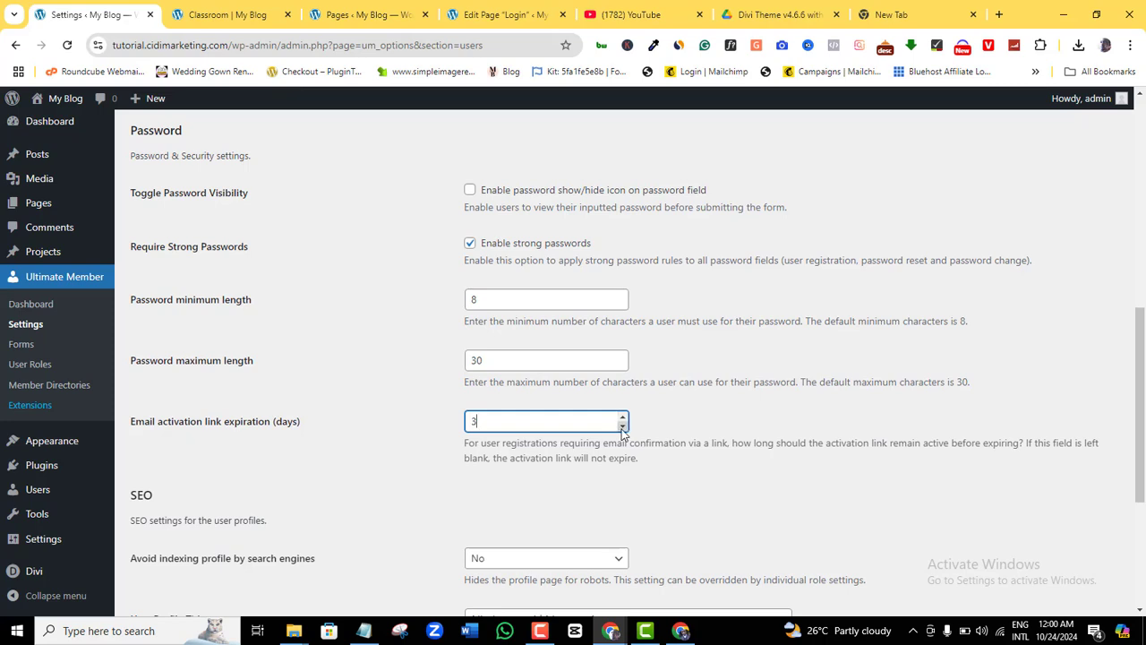
pyautogui.click(622, 429)
pyautogui.press('BackSpace')
# - Set the SEO option to avoid indexing user profiles by search engines to Yes and save the user settings
pyautogui.scroll(-2, 313, 386)
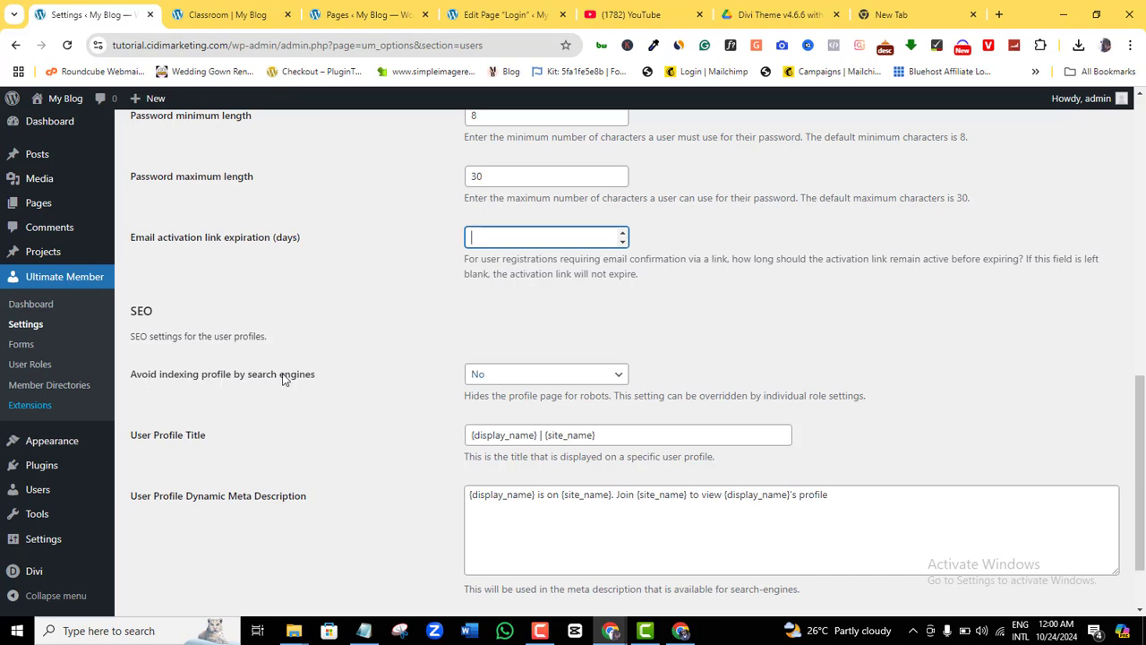
pyautogui.click(527, 384)
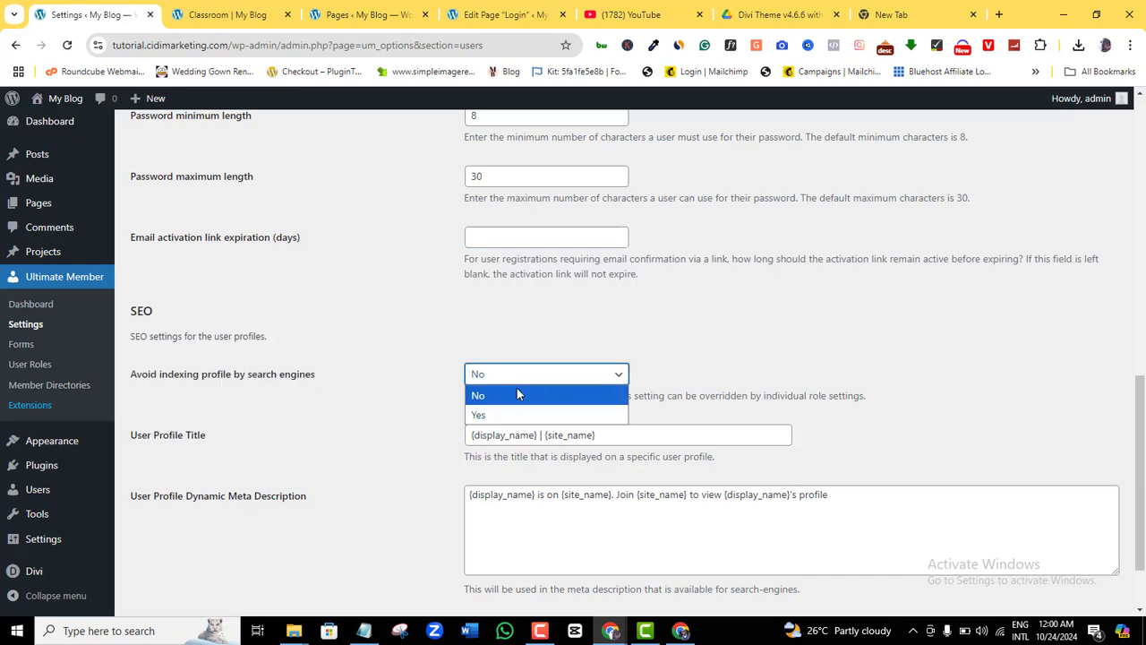
pyautogui.click(488, 415)
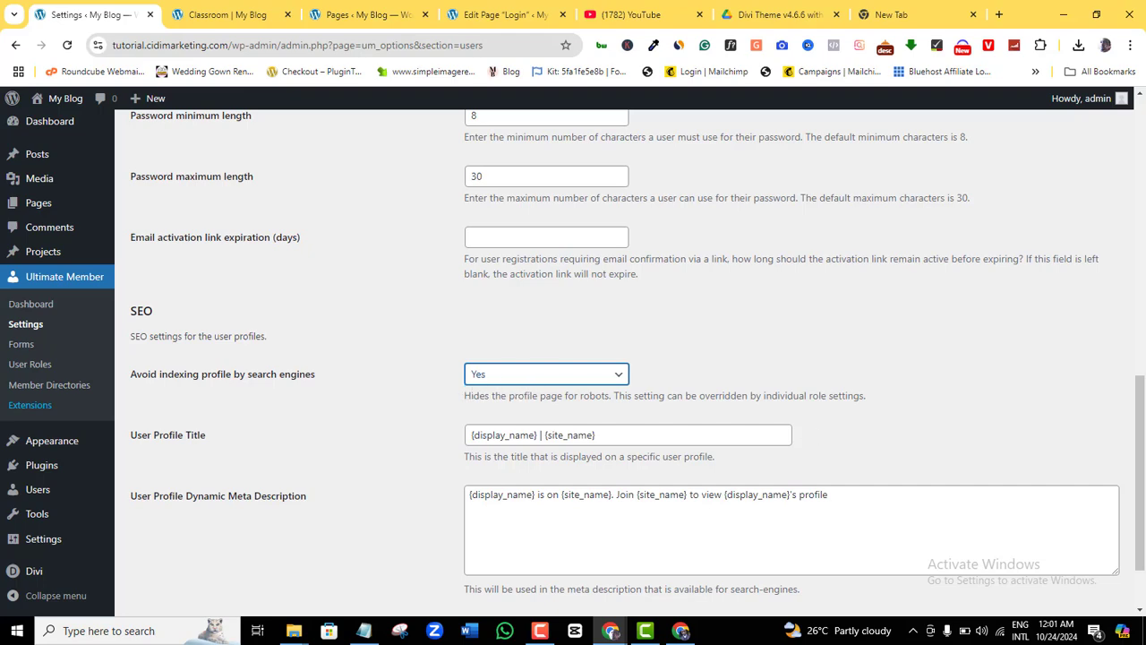
pyautogui.scroll(-2, 385, 448)
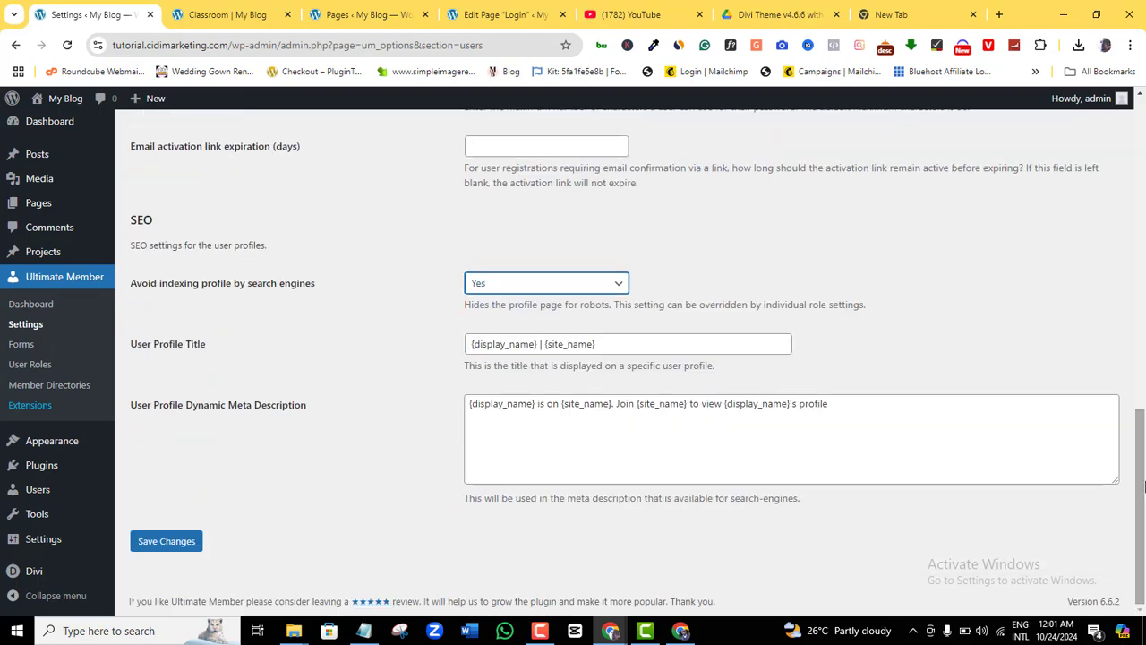
pyautogui.click(179, 541)
# - Review the Account settings, and in the Restriction Content settings choose "Site accessible to Everyone" for Global Site Access
pyautogui.click(211, 242)
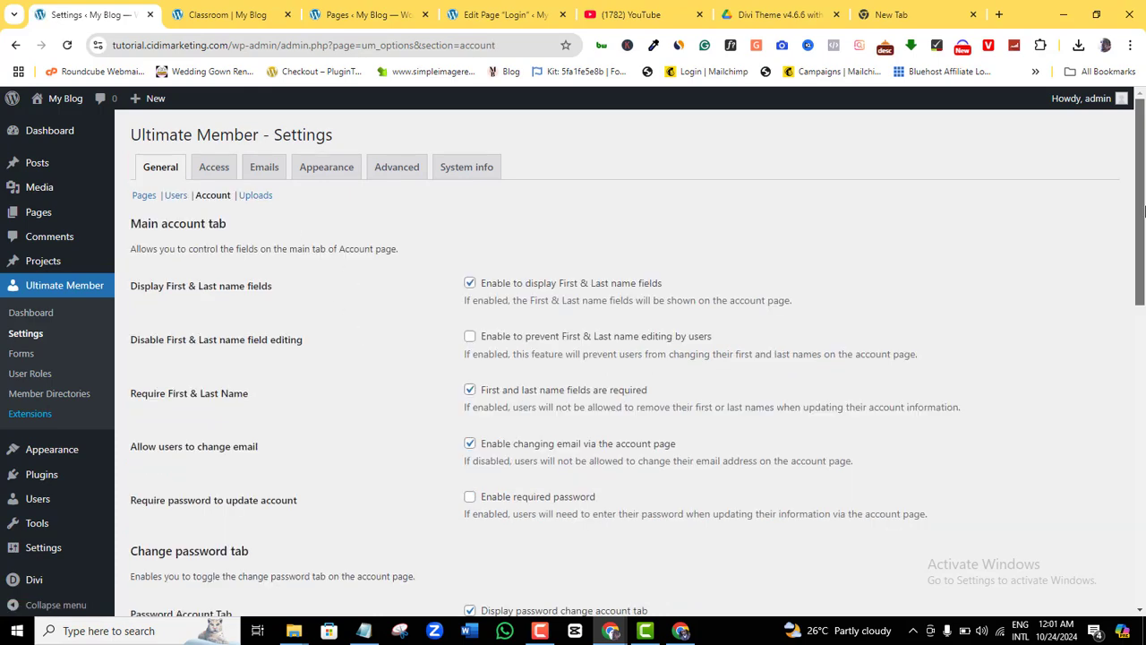
pyautogui.moveTo(1142, 212); pyautogui.dragTo(1138, 171)
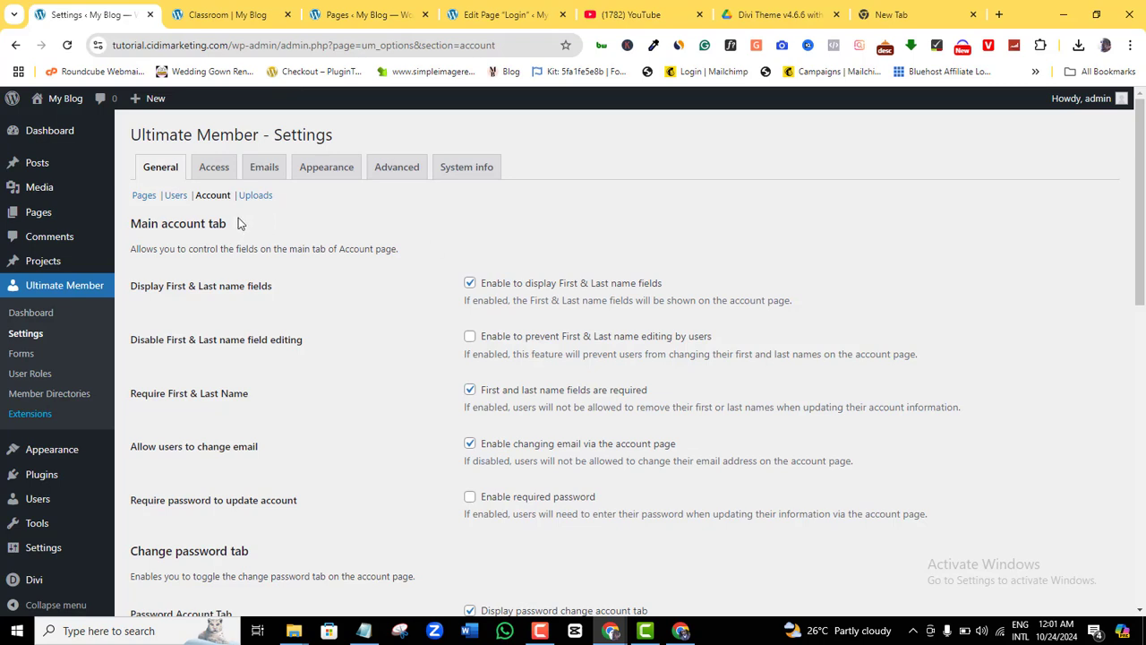
pyautogui.click(212, 173)
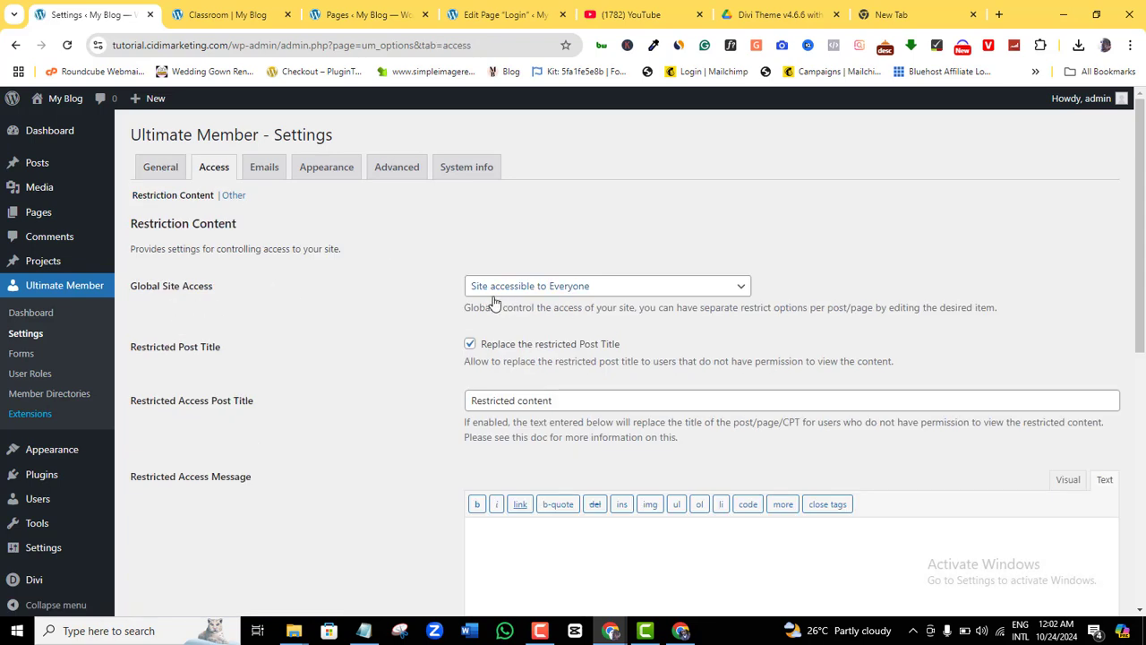
pyautogui.click(616, 292)
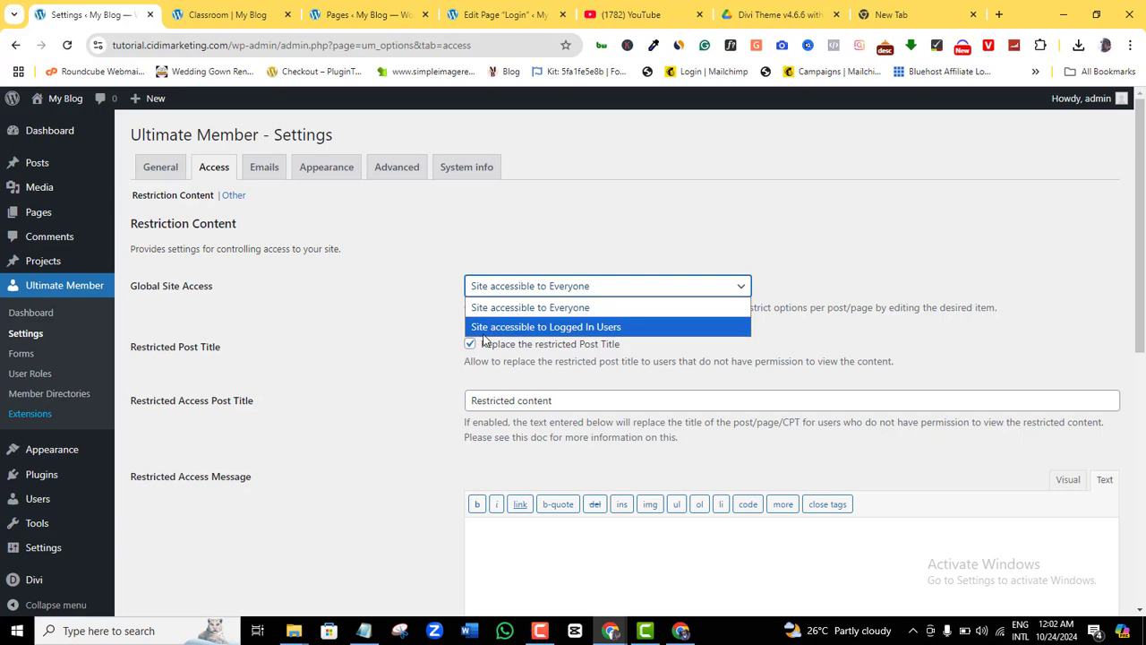
pyautogui.click(561, 311)
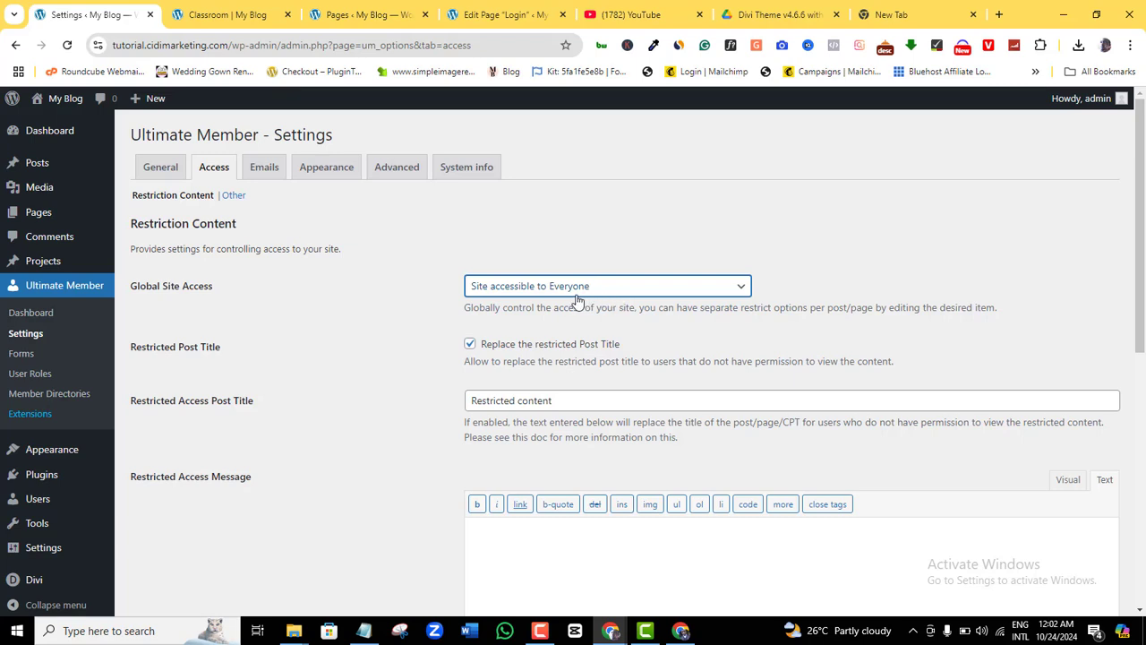
# - Check the Classroom page's menu label on the site in the incognito window and return to the Restriction Content settings
pyautogui.scroll(-1, 1144, 258)
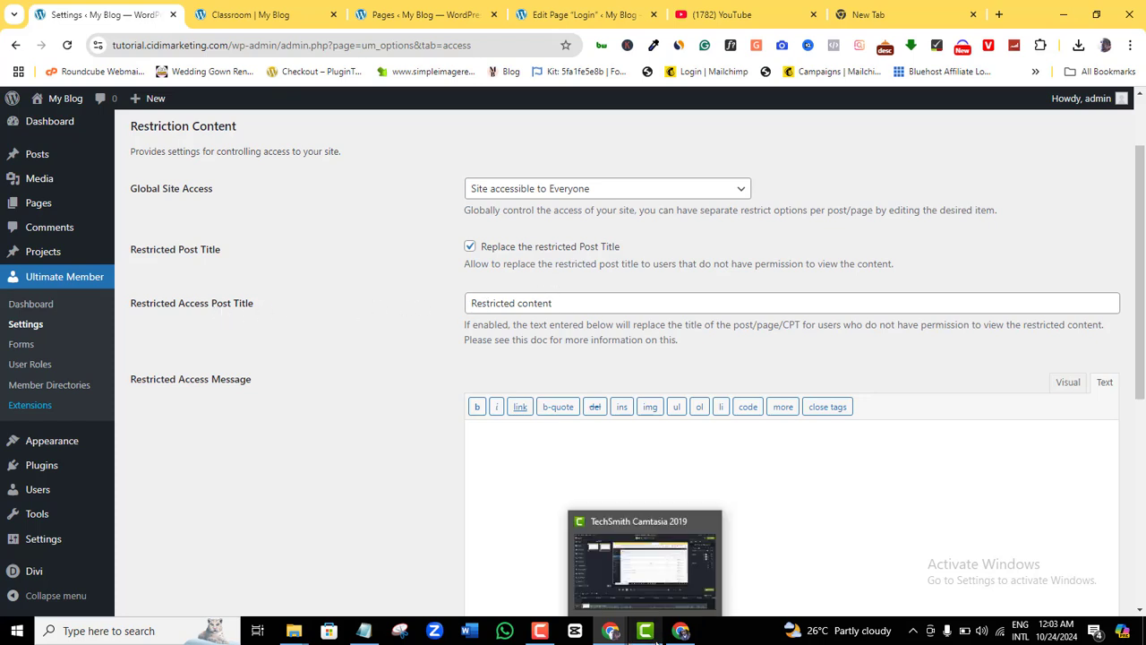
pyautogui.moveTo(679, 633)
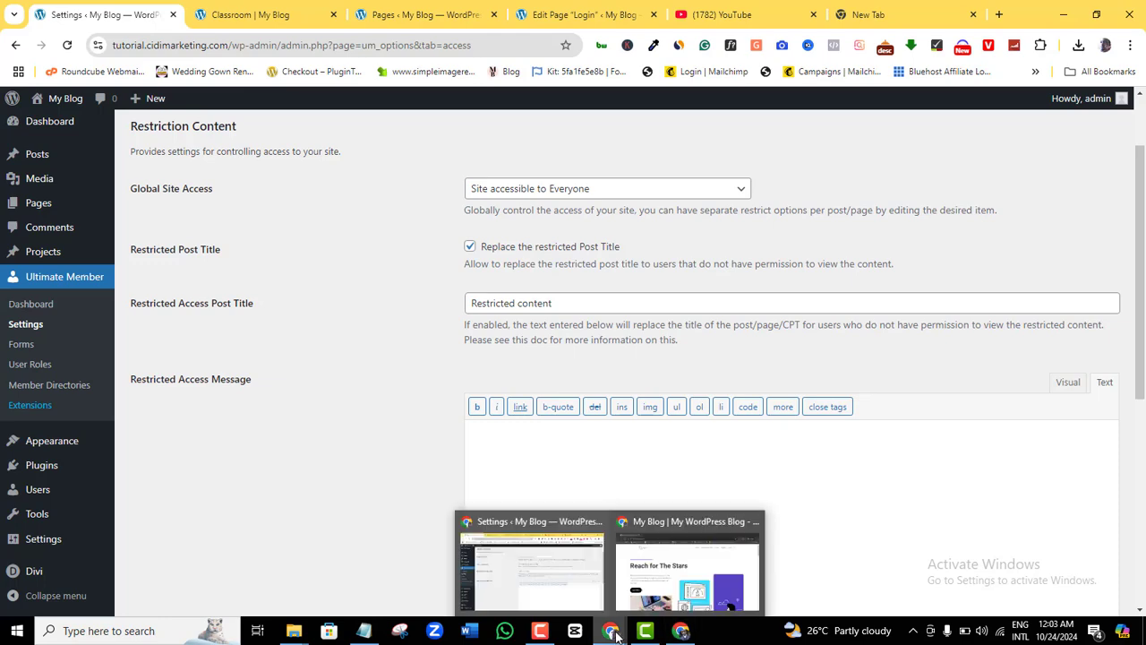
pyautogui.click(680, 590)
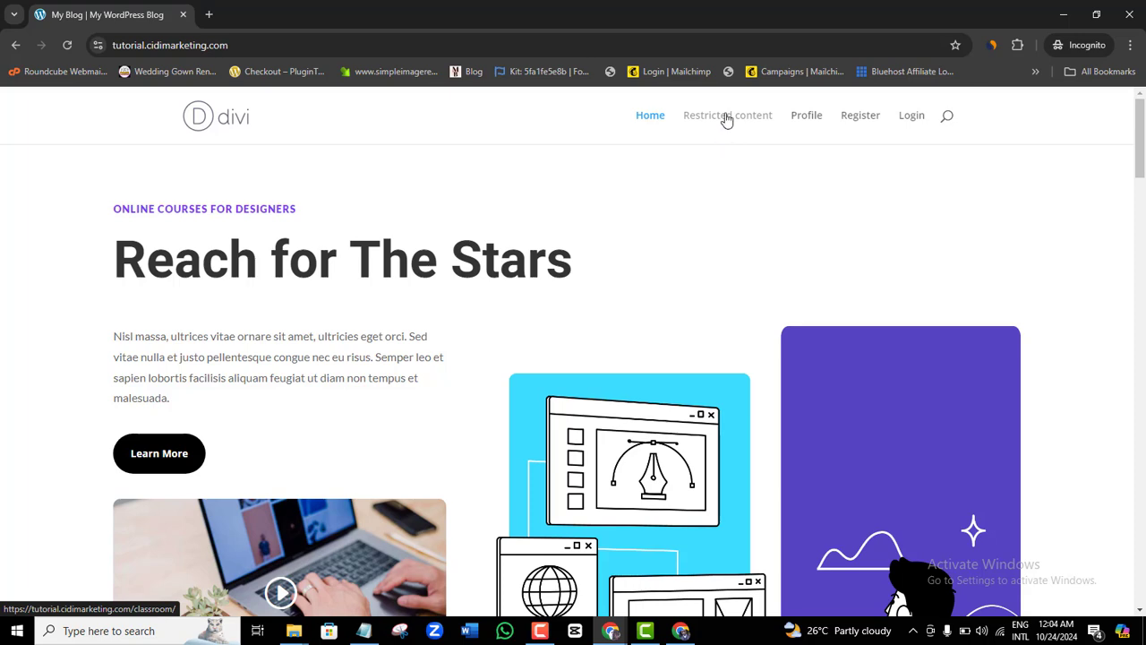
pyautogui.moveTo(619, 631)
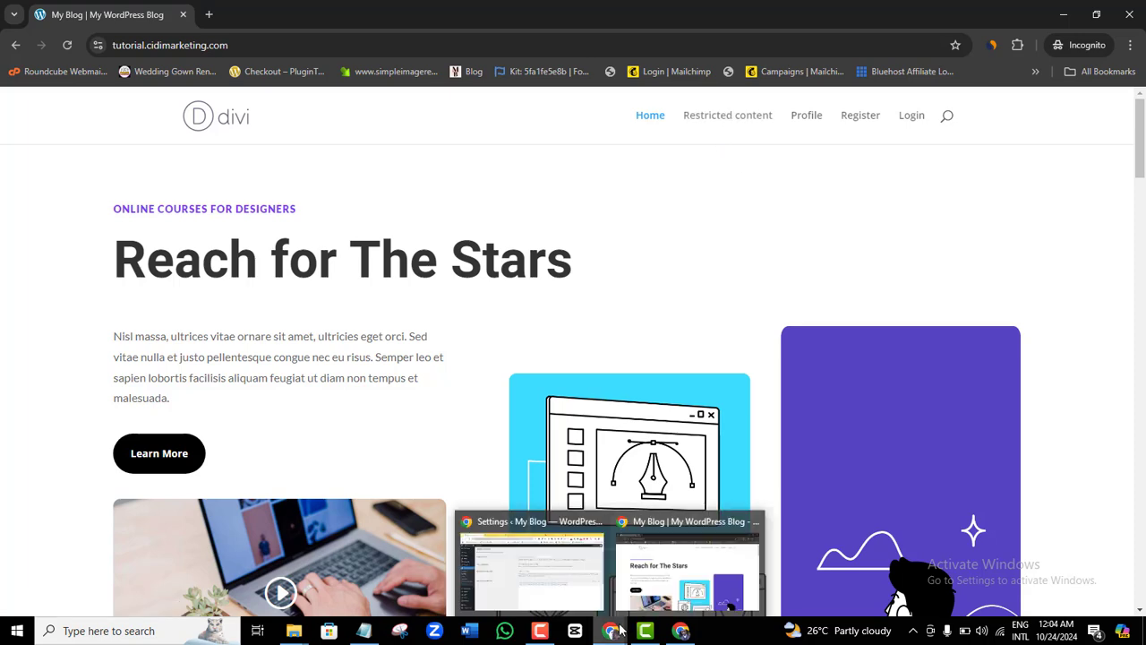
pyautogui.click(531, 564)
# - Set the Restricted Access Post Title to "Classroom" and save the access settings
pyautogui.click(521, 302)
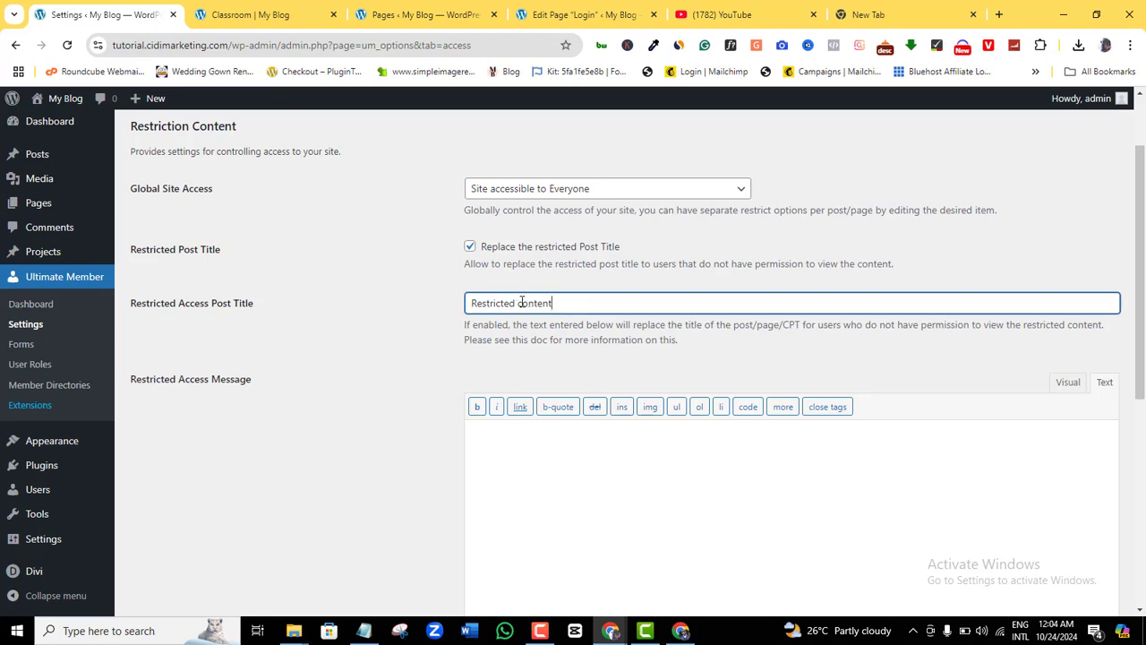
pyautogui.moveTo(553, 303); pyautogui.dragTo(470, 303)
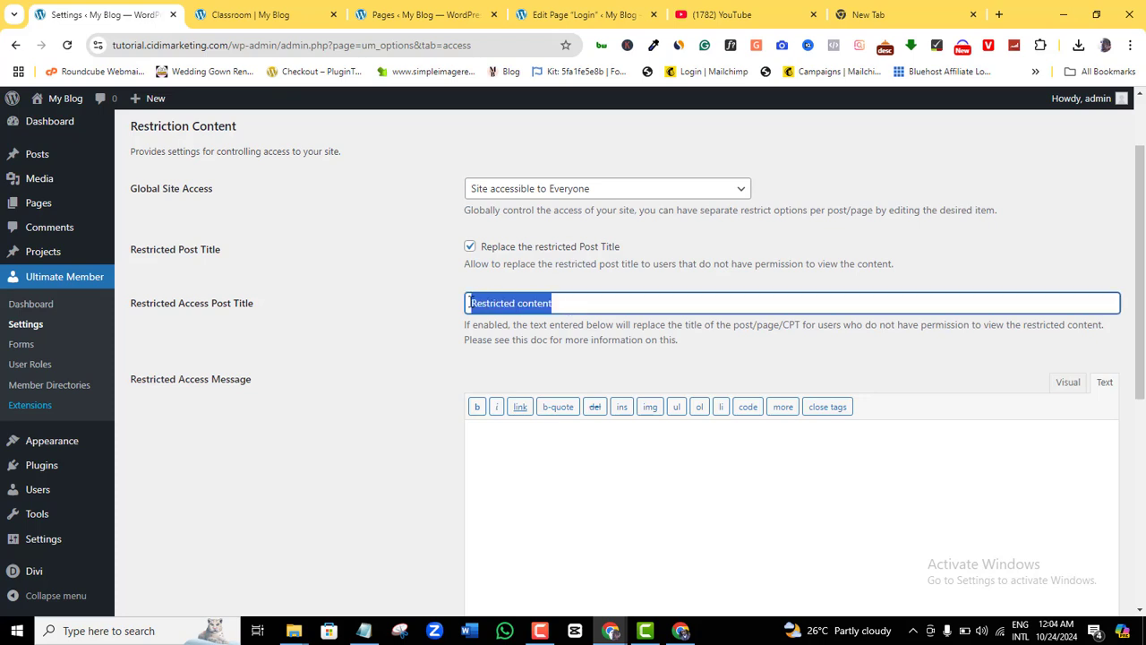
pyautogui.press('BackSpace')
pyautogui.write('Class')
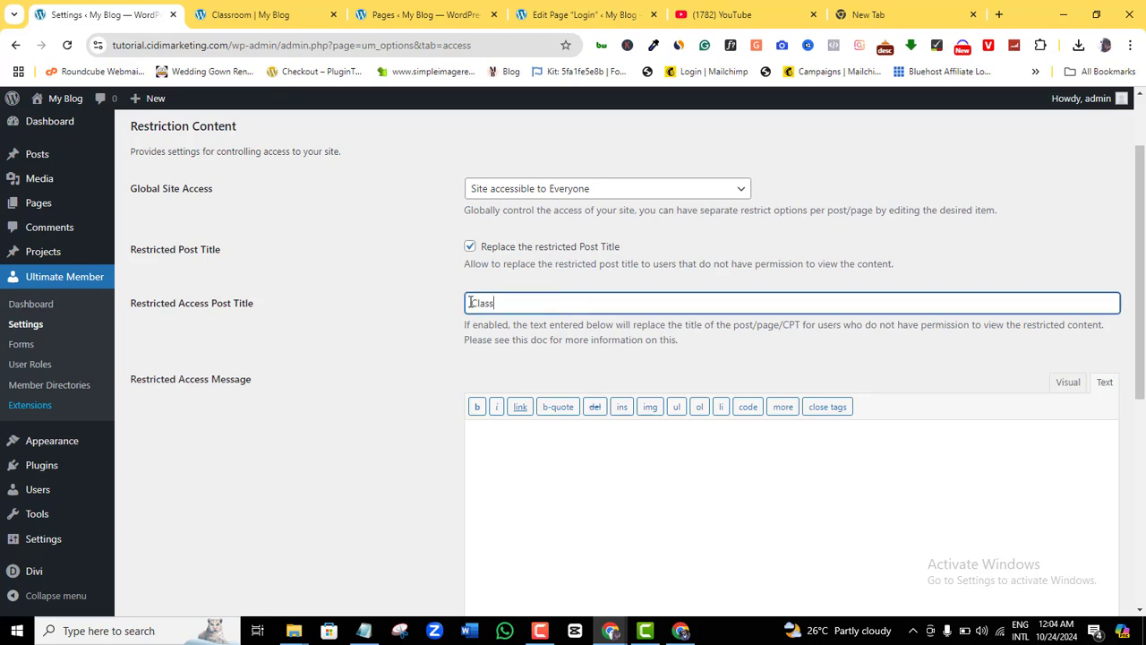
pyautogui.write('room')
pyautogui.scroll(-2, 1144, 407)
pyautogui.moveTo(1144, 408); pyautogui.dragTo(1144, 536)
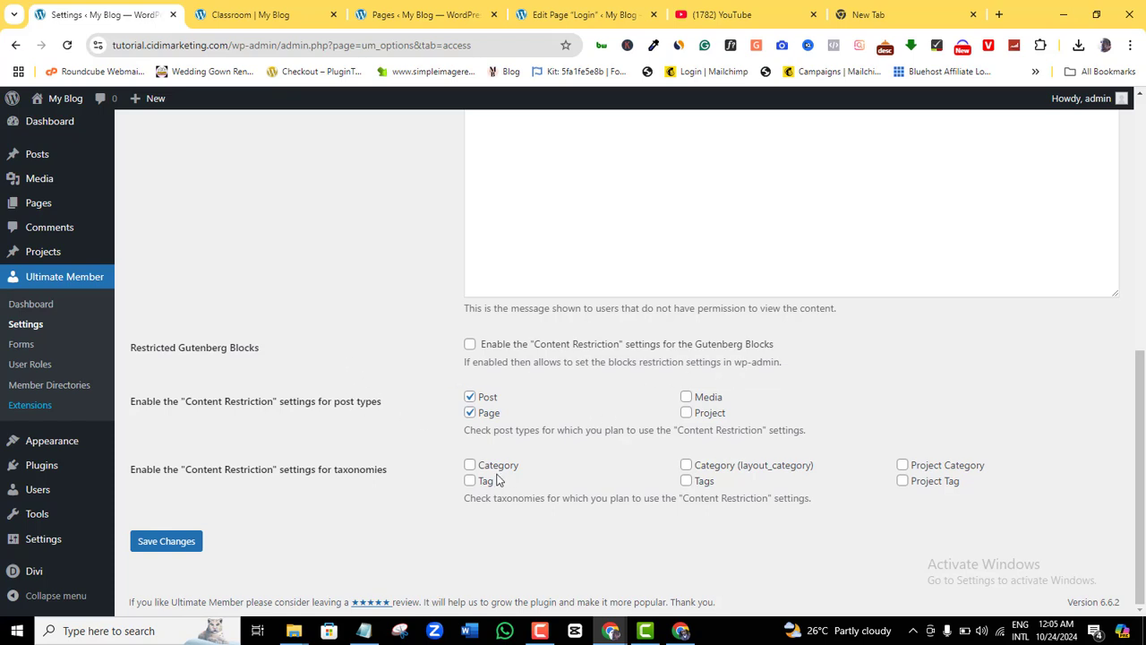
pyautogui.click(176, 543)
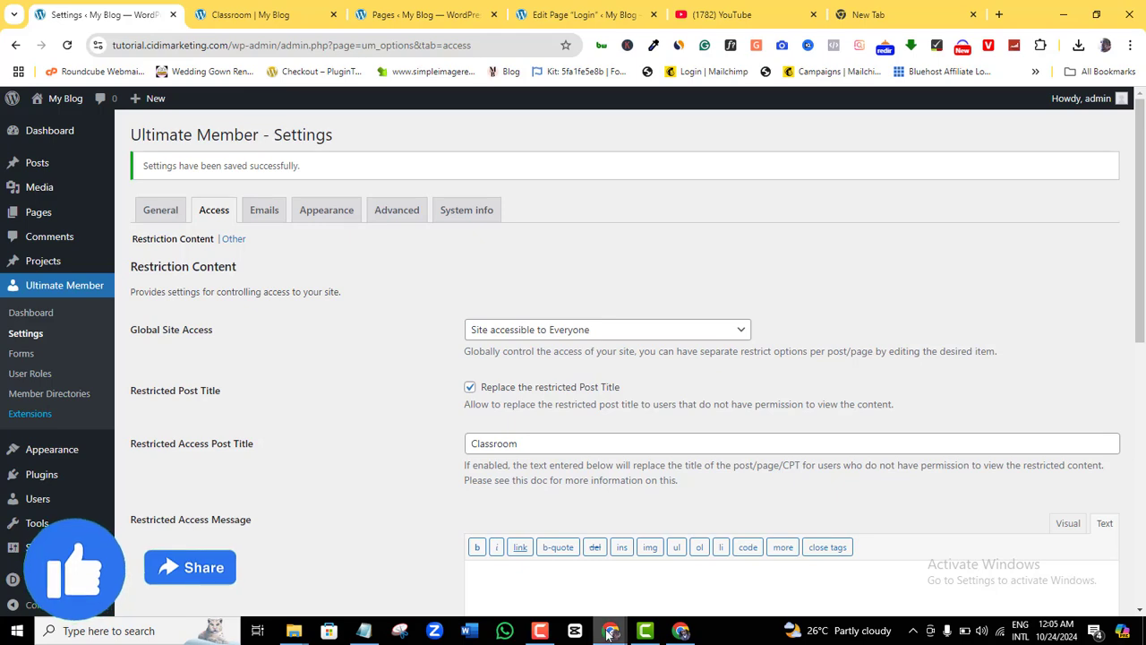
# - Reload the site in the incognito window, open the Classroom page as a logged-out visitor, and return to the settings
pyautogui.moveTo(610, 630)
pyautogui.click(674, 563)
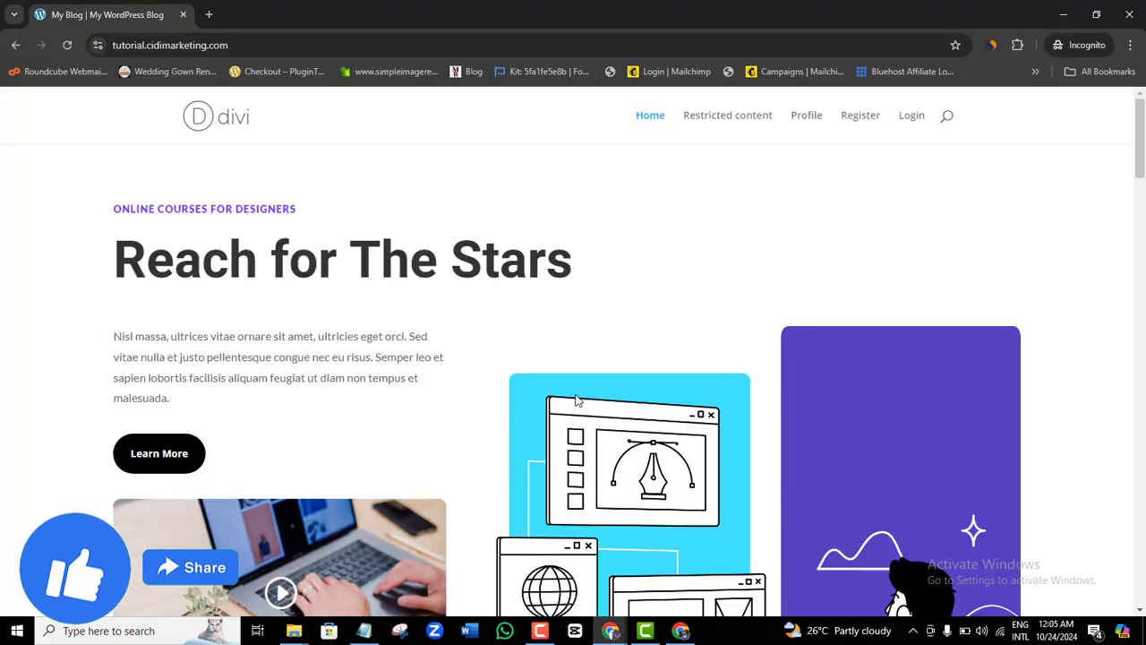
pyautogui.click(67, 46)
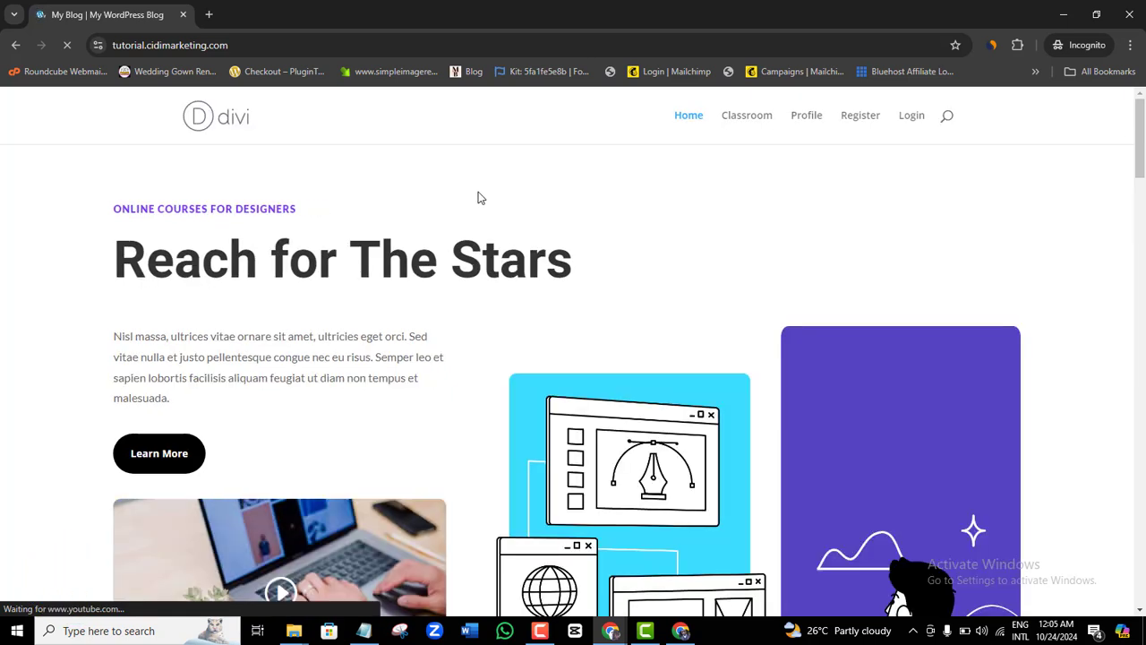
pyautogui.click(750, 123)
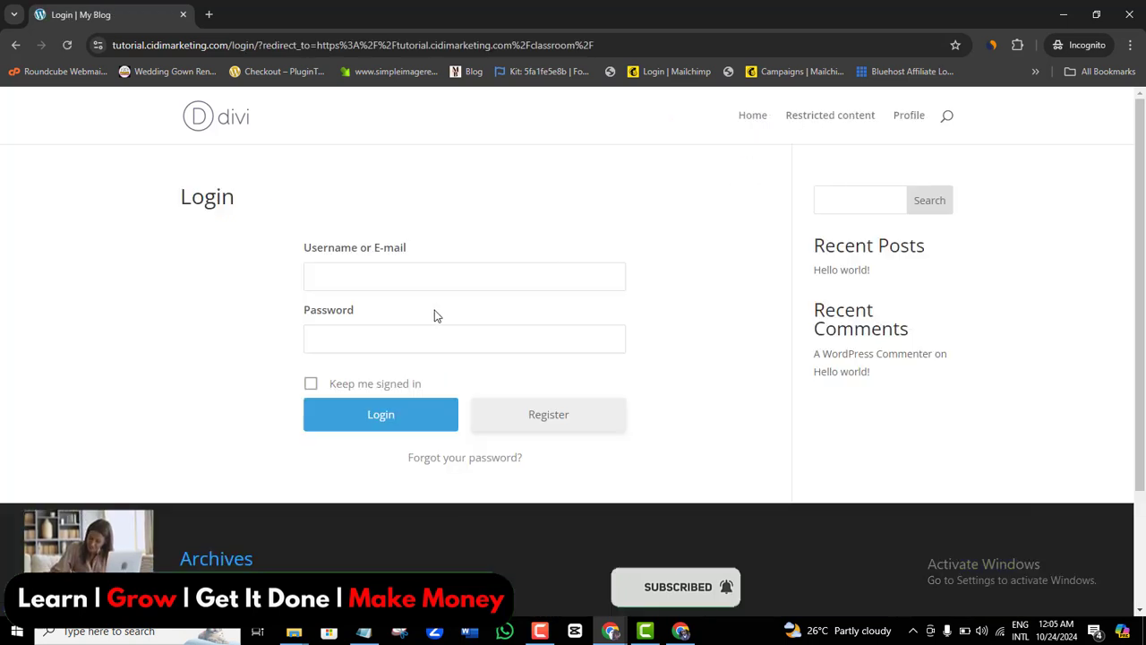
pyautogui.moveTo(613, 629)
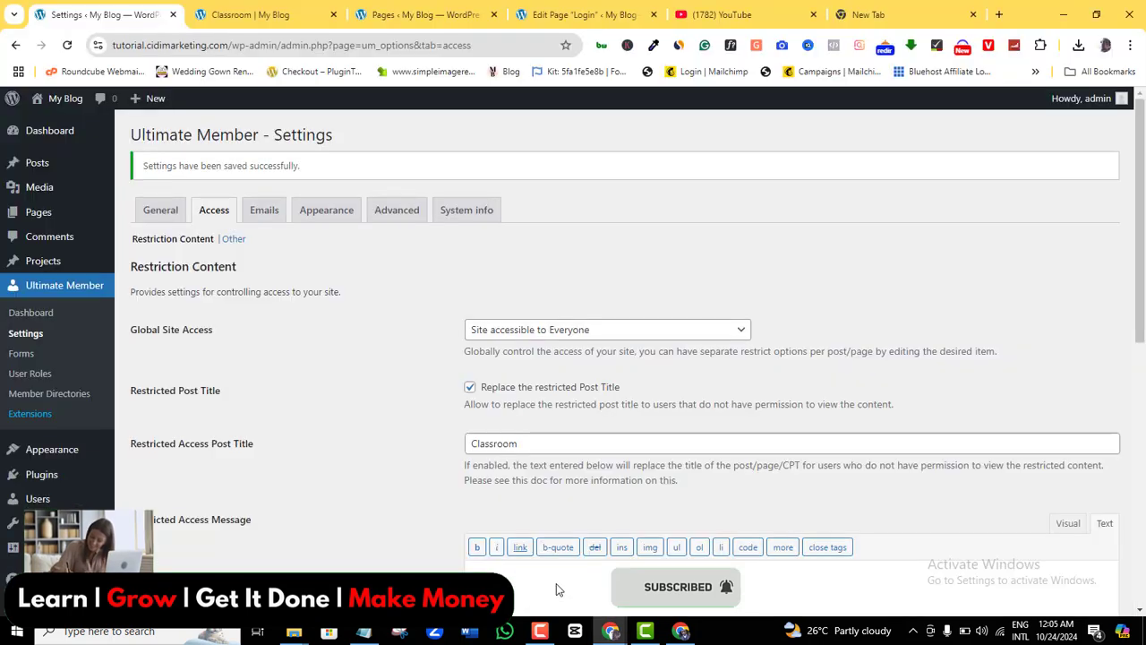
pyautogui.click(556, 583)
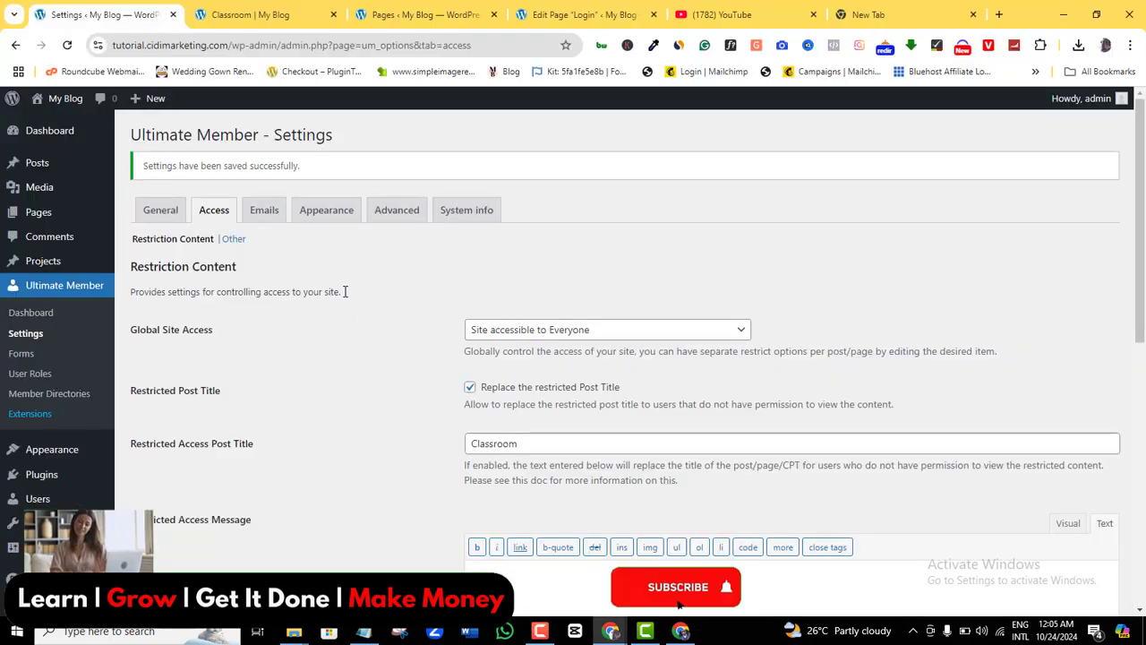
# - Open Ultimate Member's Emails settings and review the list of email notifications
pyautogui.moveTo(1141, 297); pyautogui.dragTo(1102, 256)
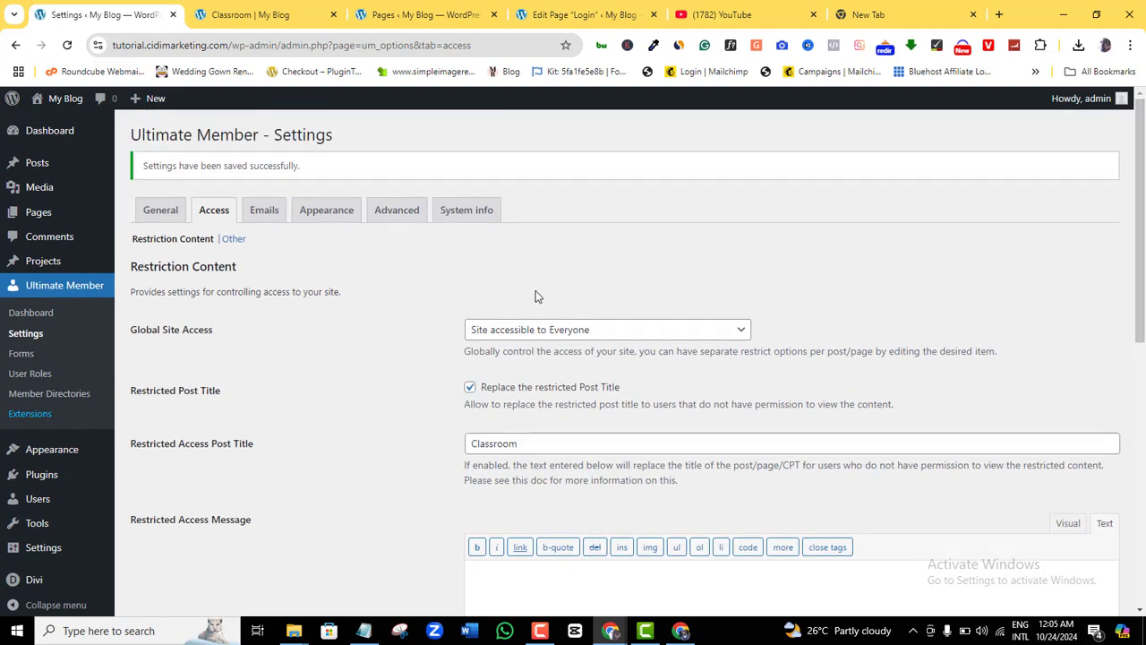
pyautogui.click(273, 225)
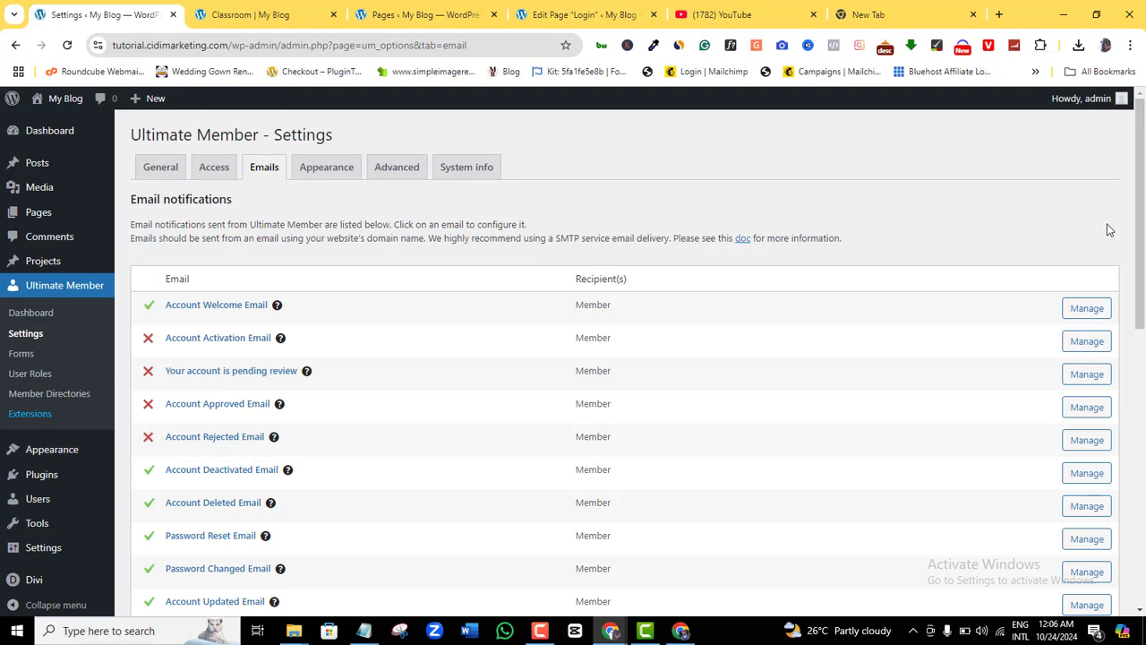
pyautogui.moveTo(1142, 230)
pyautogui.mouseDown()
pyautogui.moveTo(1145, 485)
pyautogui.moveTo(1141, 235)
pyautogui.mouseUp()
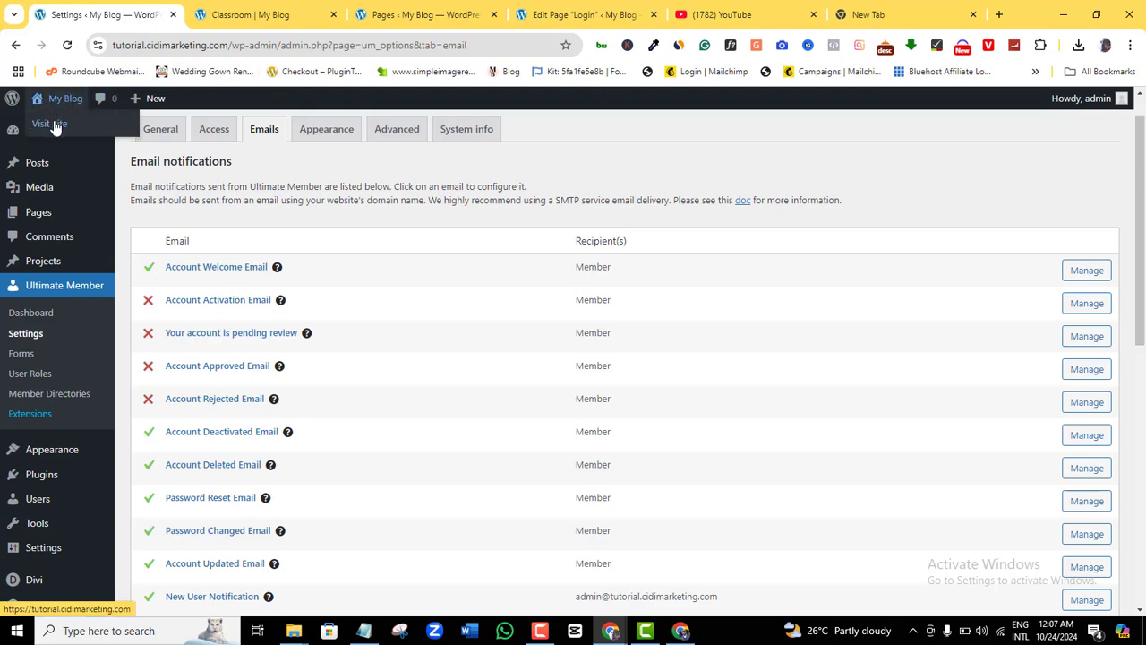
# - Open the live site in a new browser tab from the WordPress admin and switch to it
pyautogui.rightClick(51, 123)
pyautogui.click(69, 138)
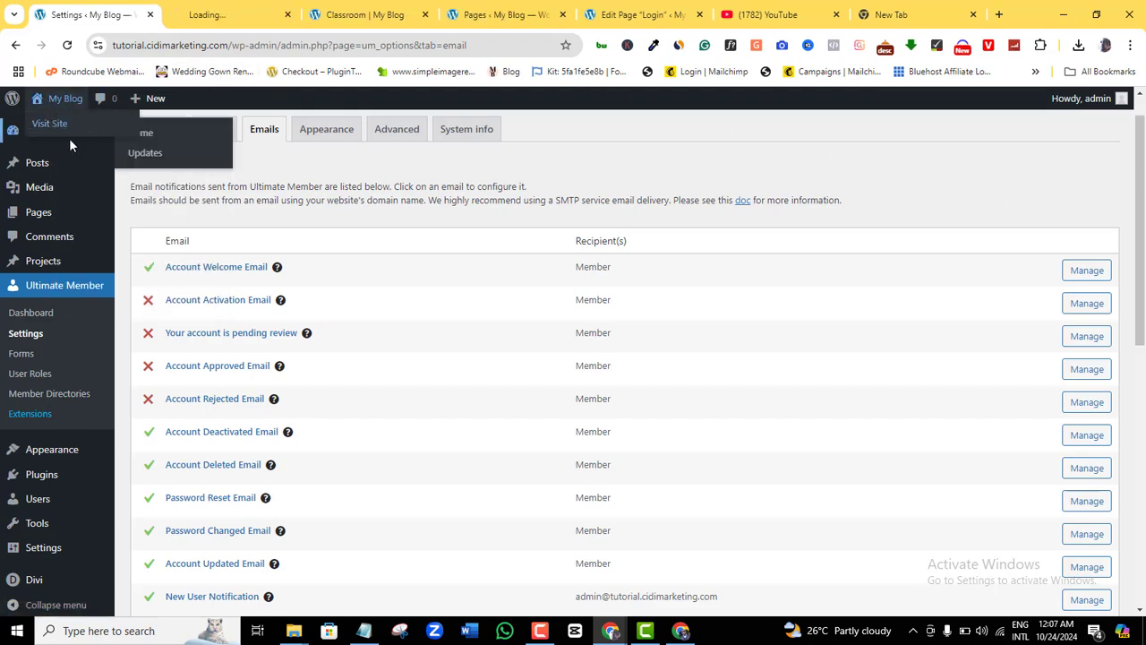
pyautogui.click(204, 16)
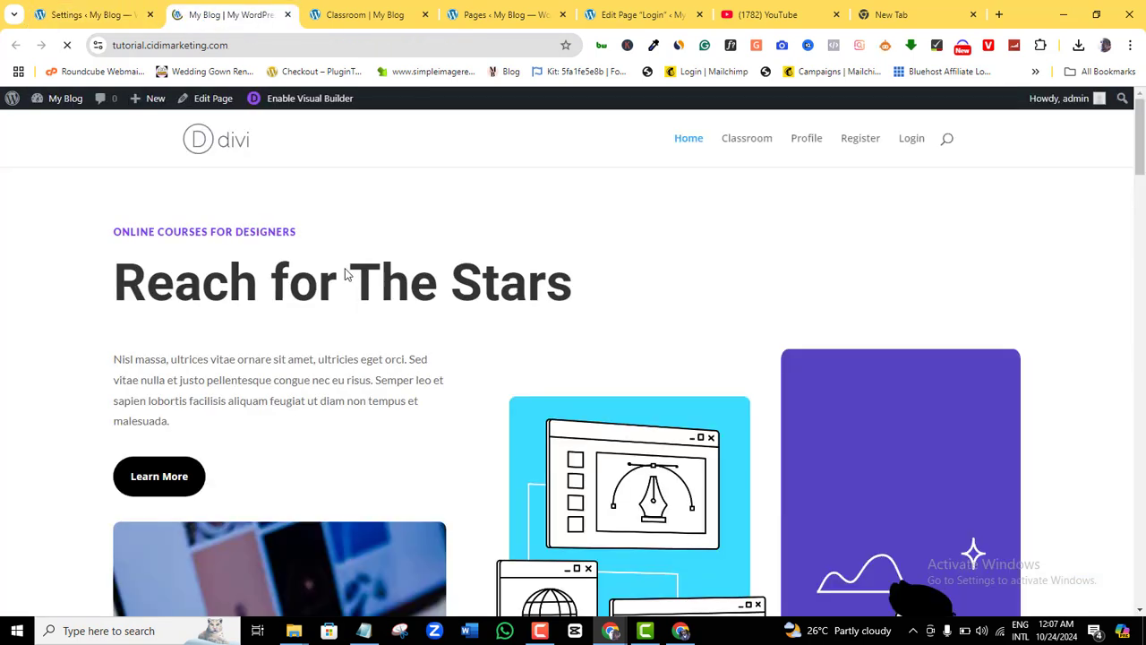